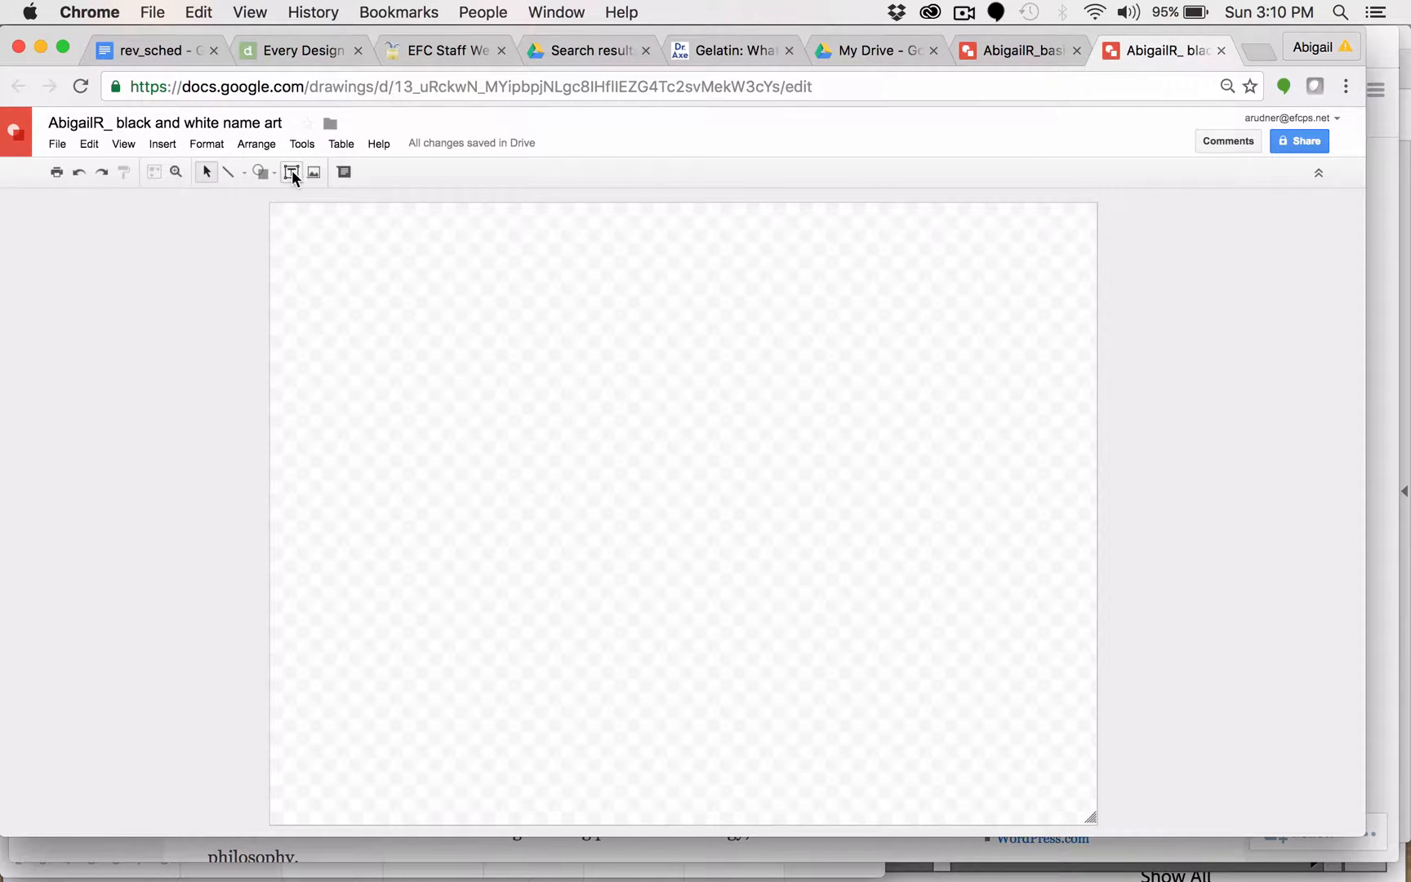
Add a wide text box across the upper part of the canvas and enter the first name in it
click(292, 171)
drag(304, 227, 1067, 432)
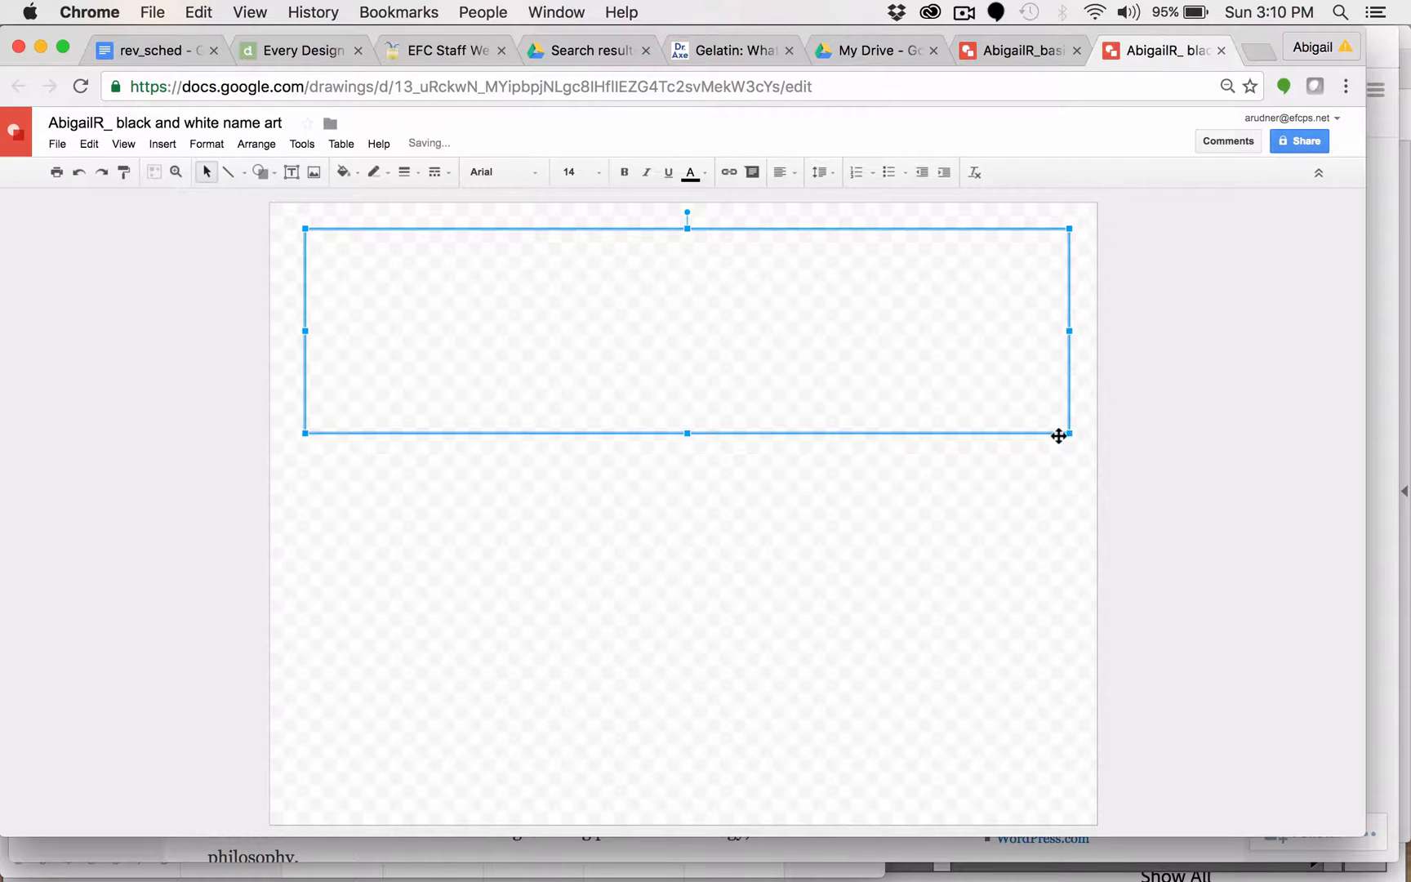
text(Abigail)
Center the name horizontally in its text box and shorten the box from its lower edge
drag(363, 247, 307, 247)
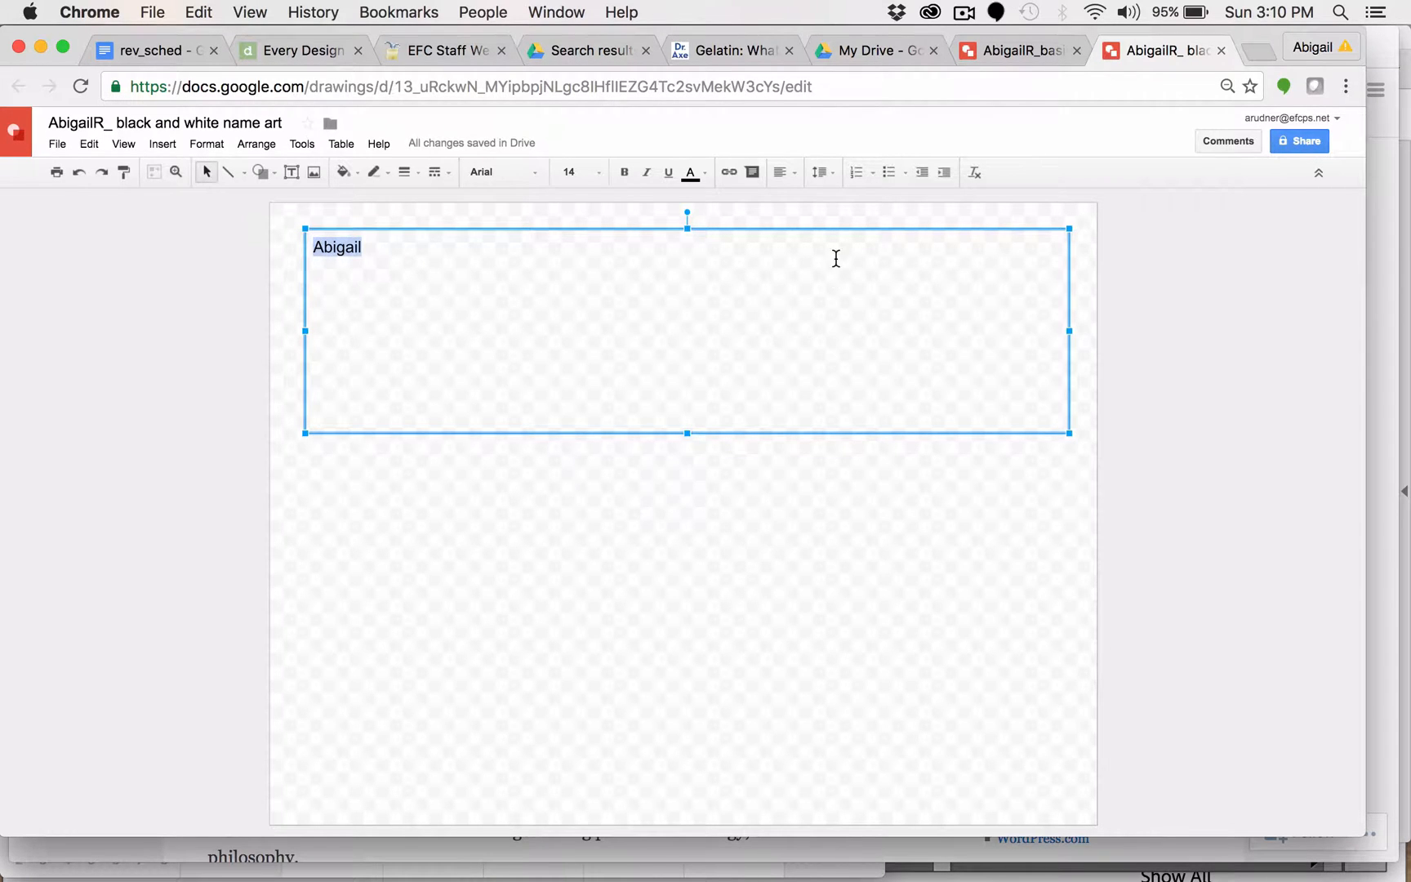
click(788, 172)
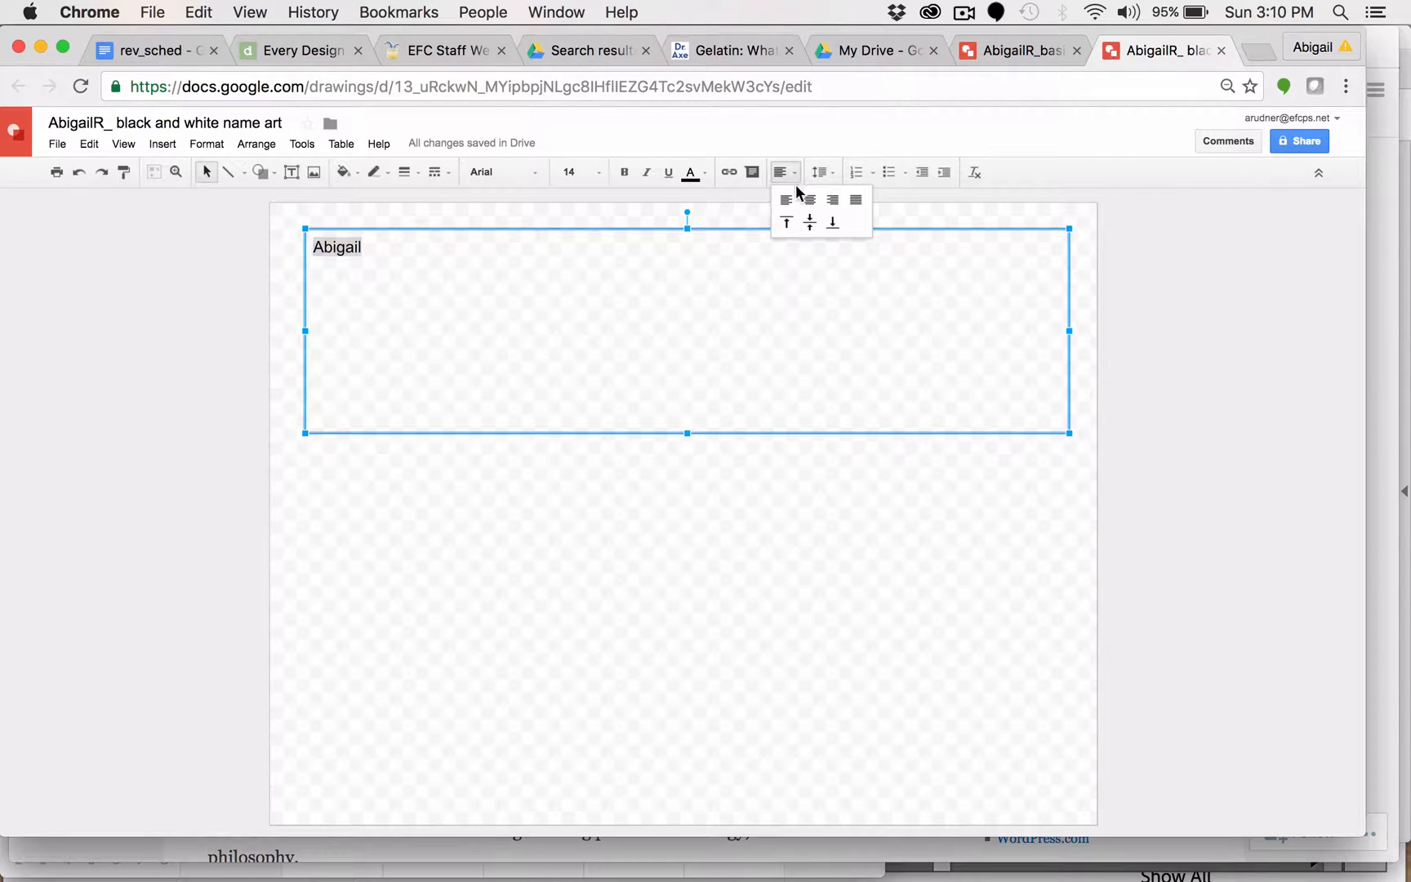
click(810, 205)
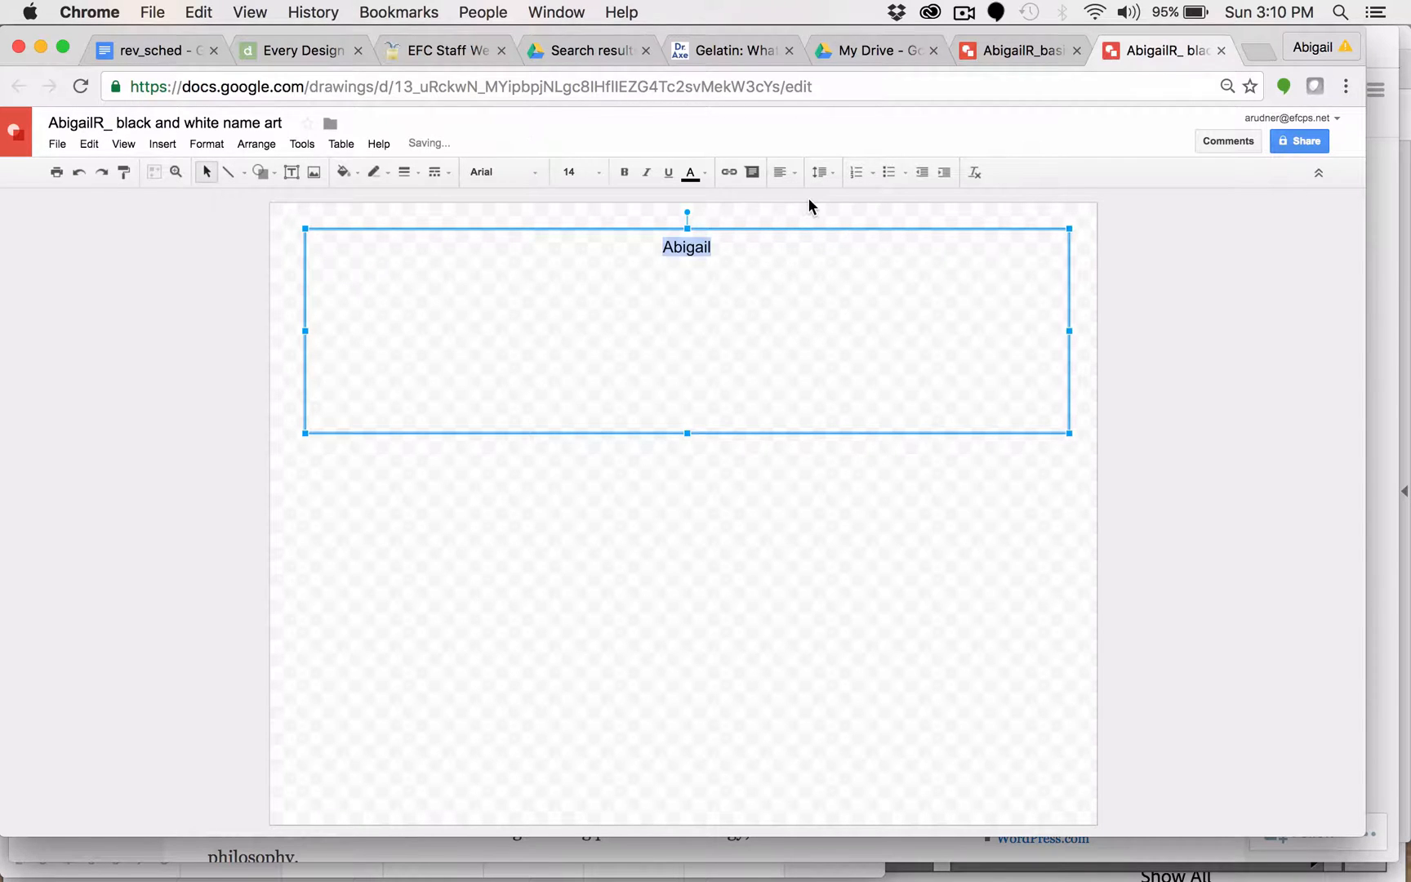
drag(687, 433, 683, 378)
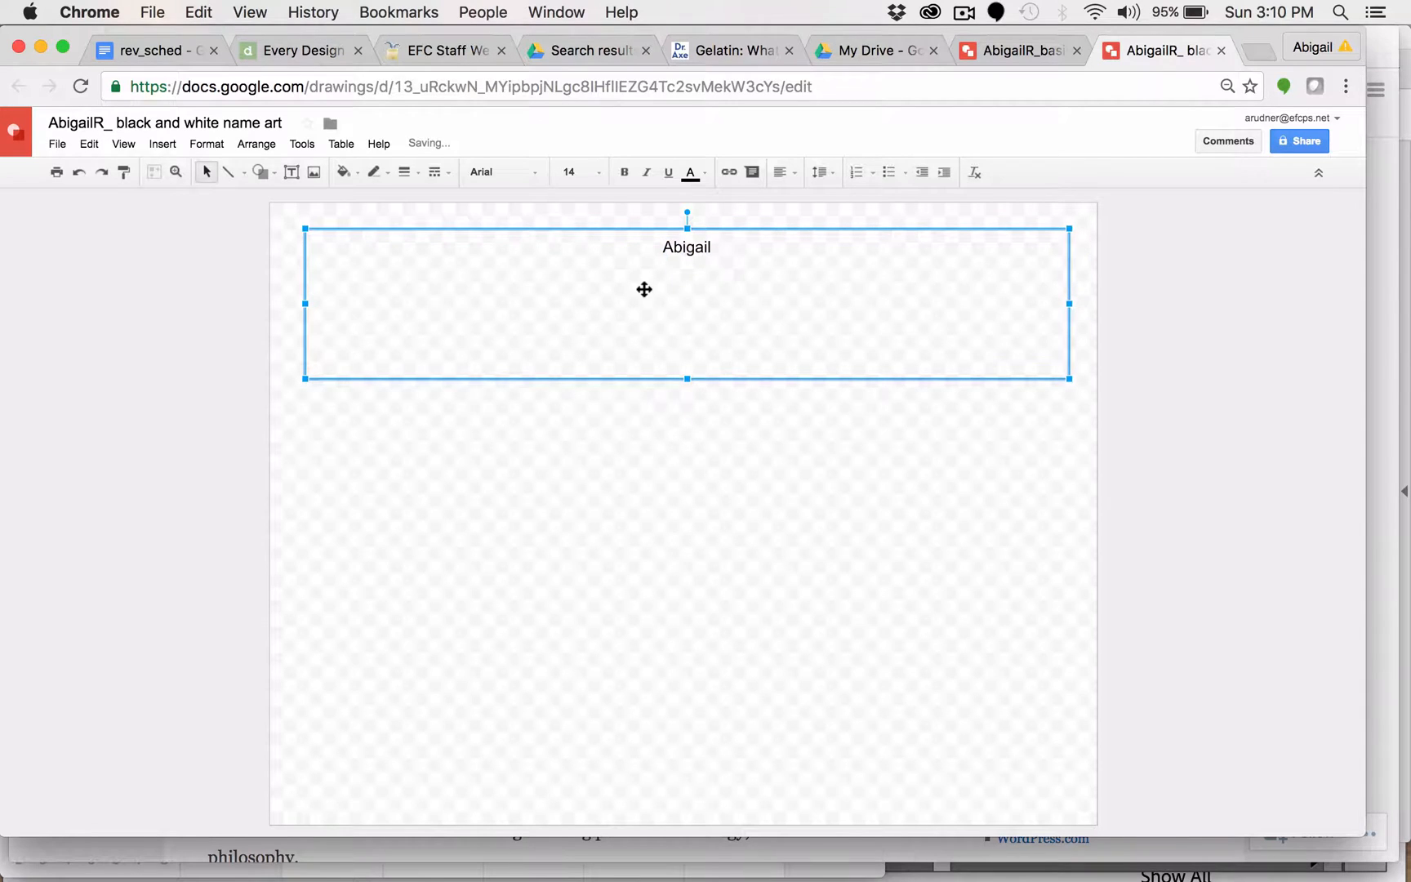
Set the name's text to size 60 and change its font to Slackey
double_click(691, 248)
click(579, 173)
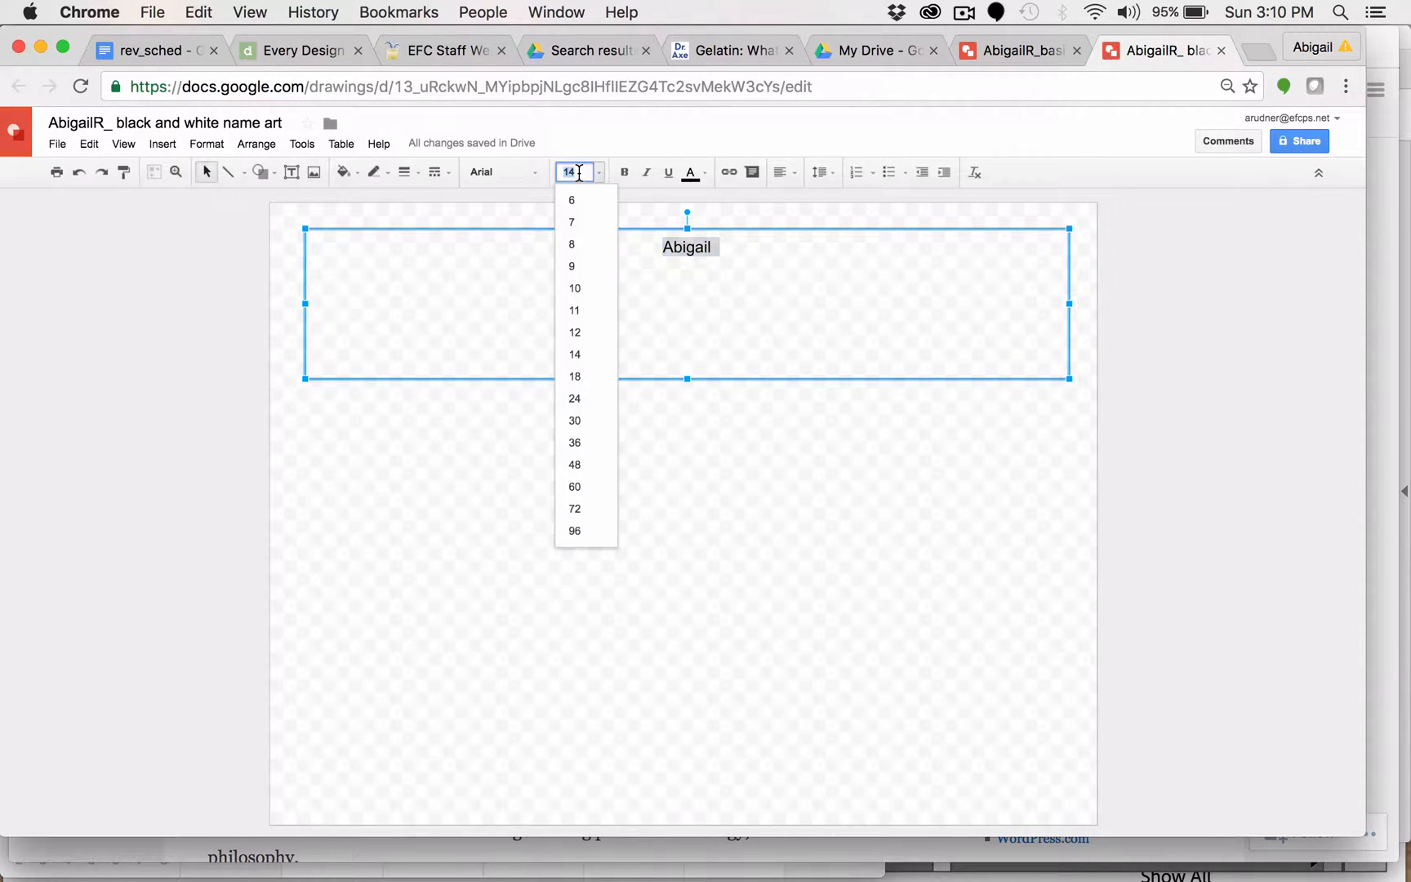
click(575, 487)
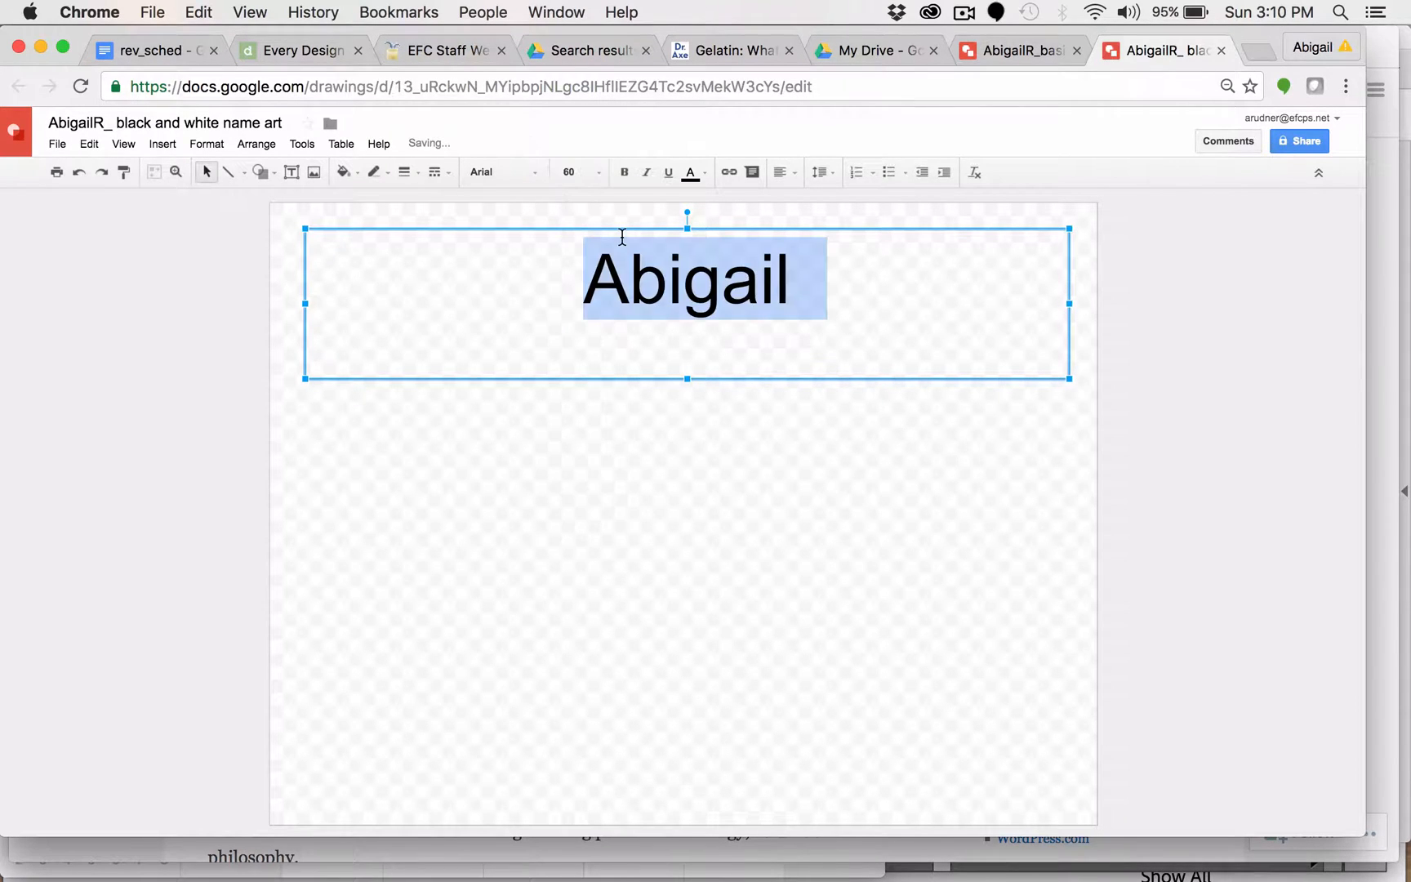
click(532, 179)
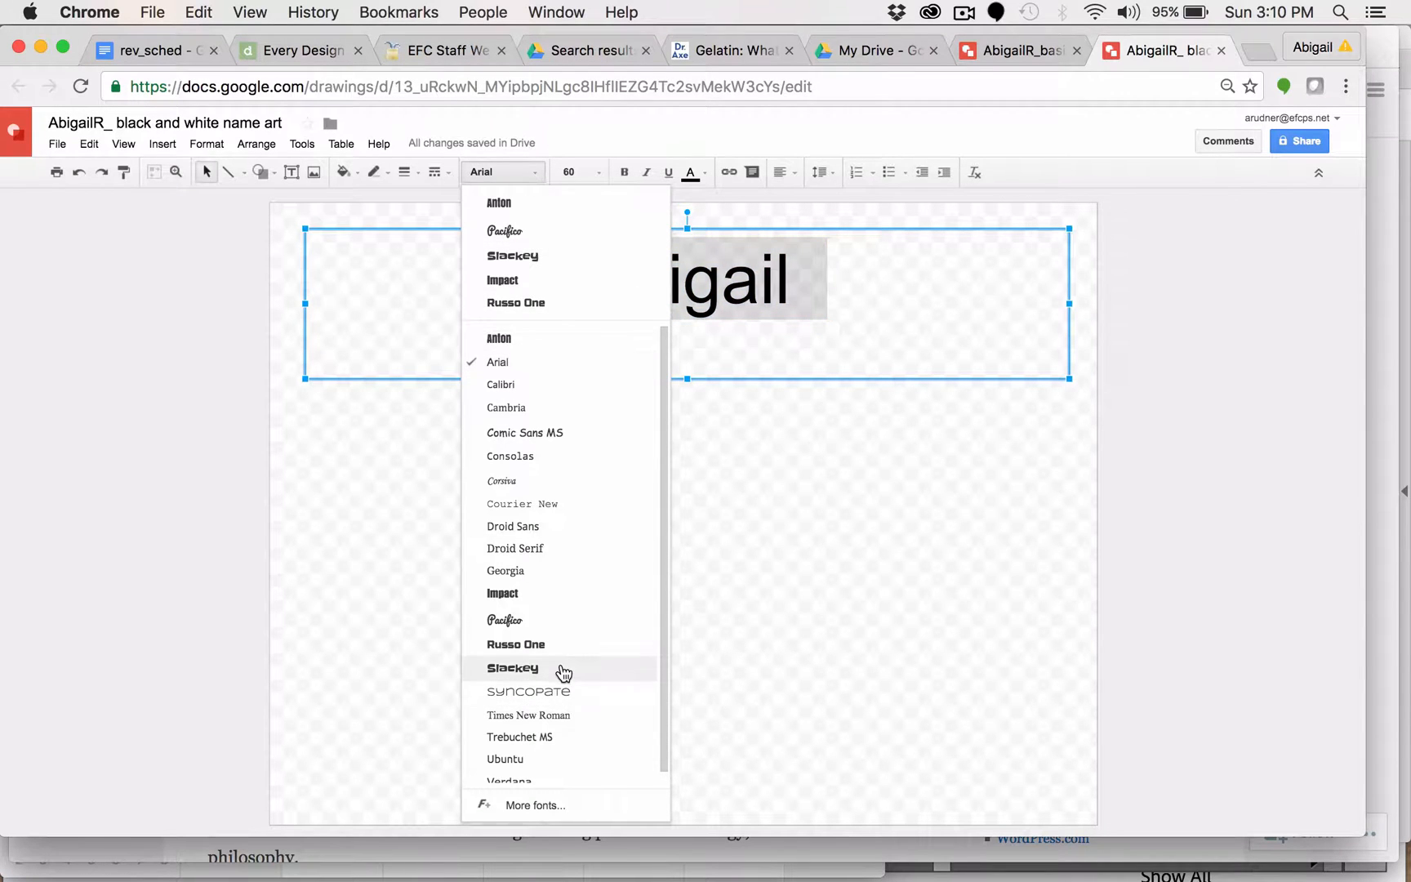
scroll(564, 673, down, 1)
scroll(563, 673, up, 1)
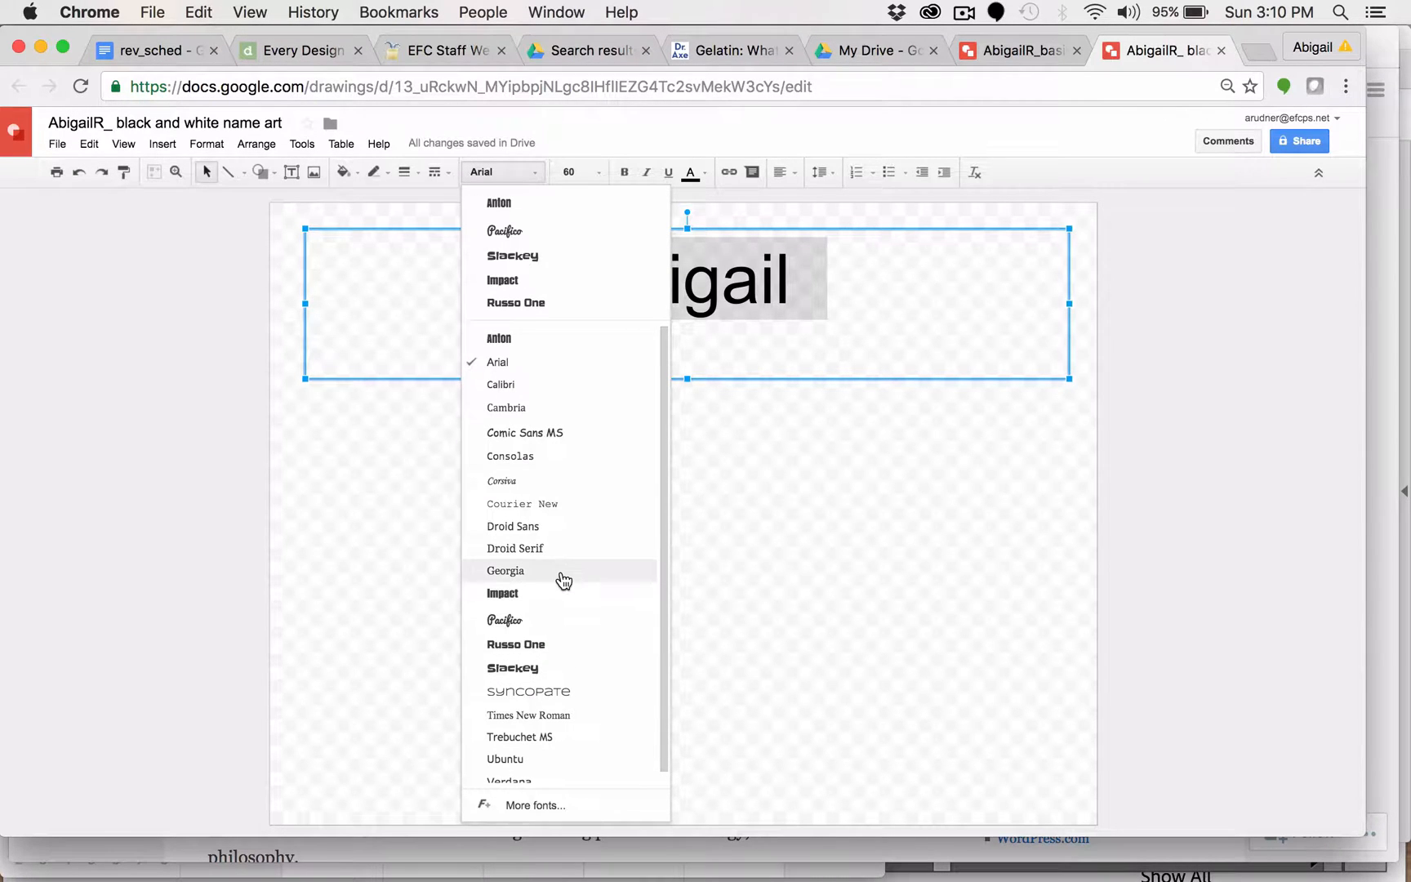
click(513, 668)
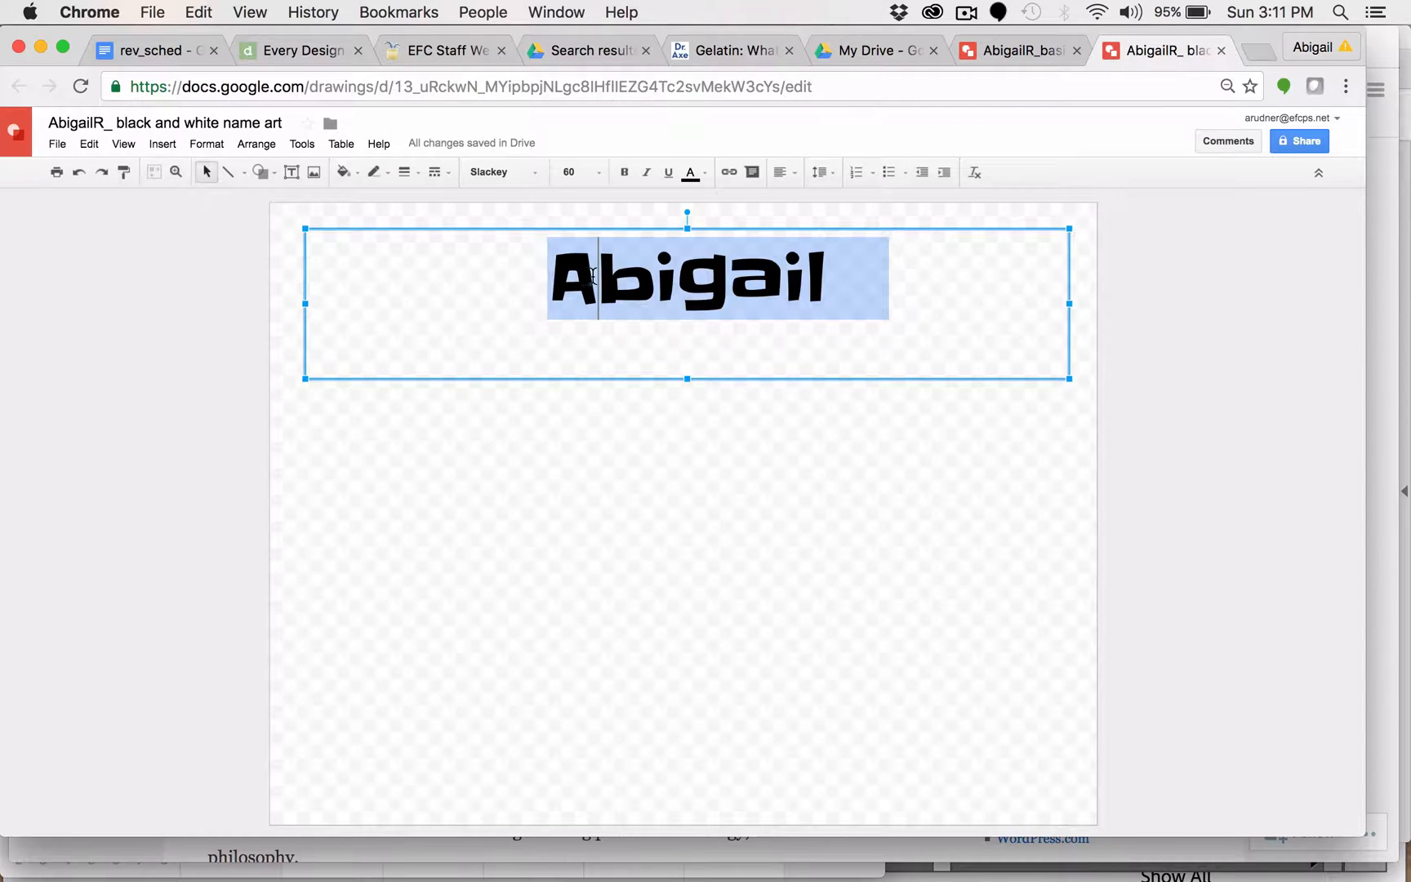
Enlarge the name's text to size 96, and further to a custom font size of 120
click(581, 282)
drag(857, 290, 488, 274)
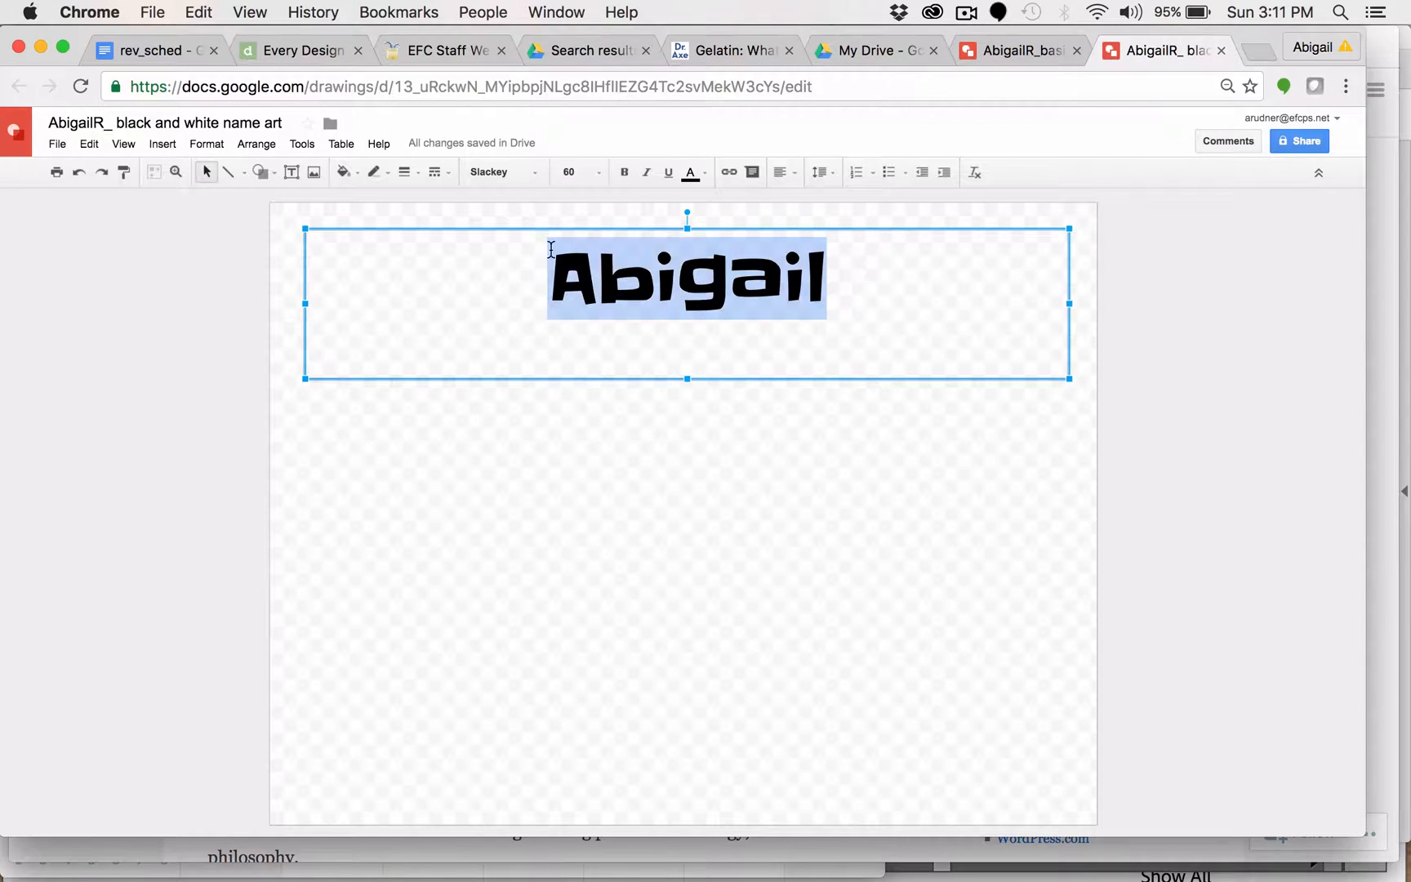
click(599, 173)
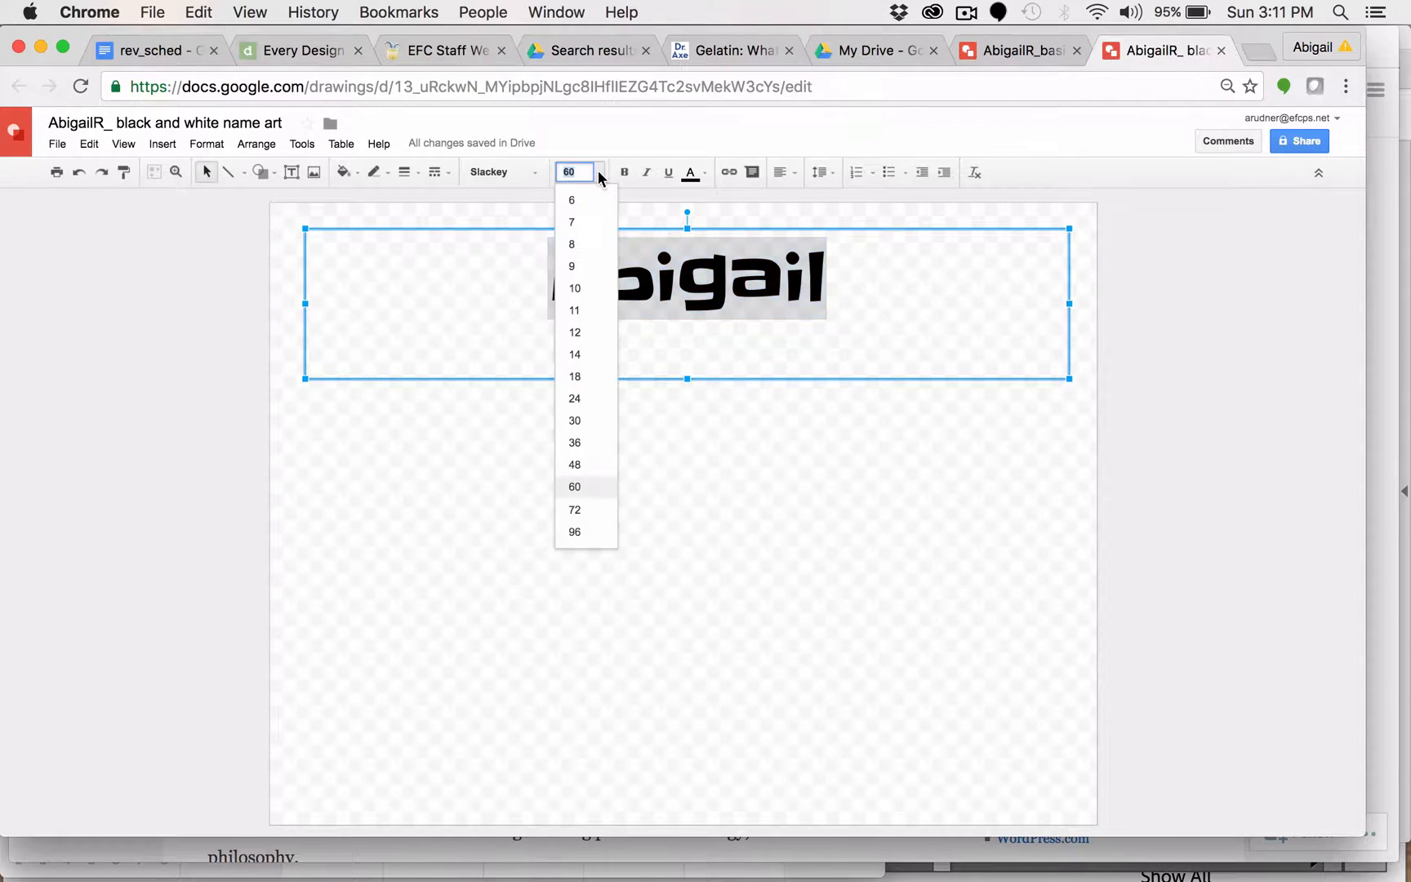
click(575, 533)
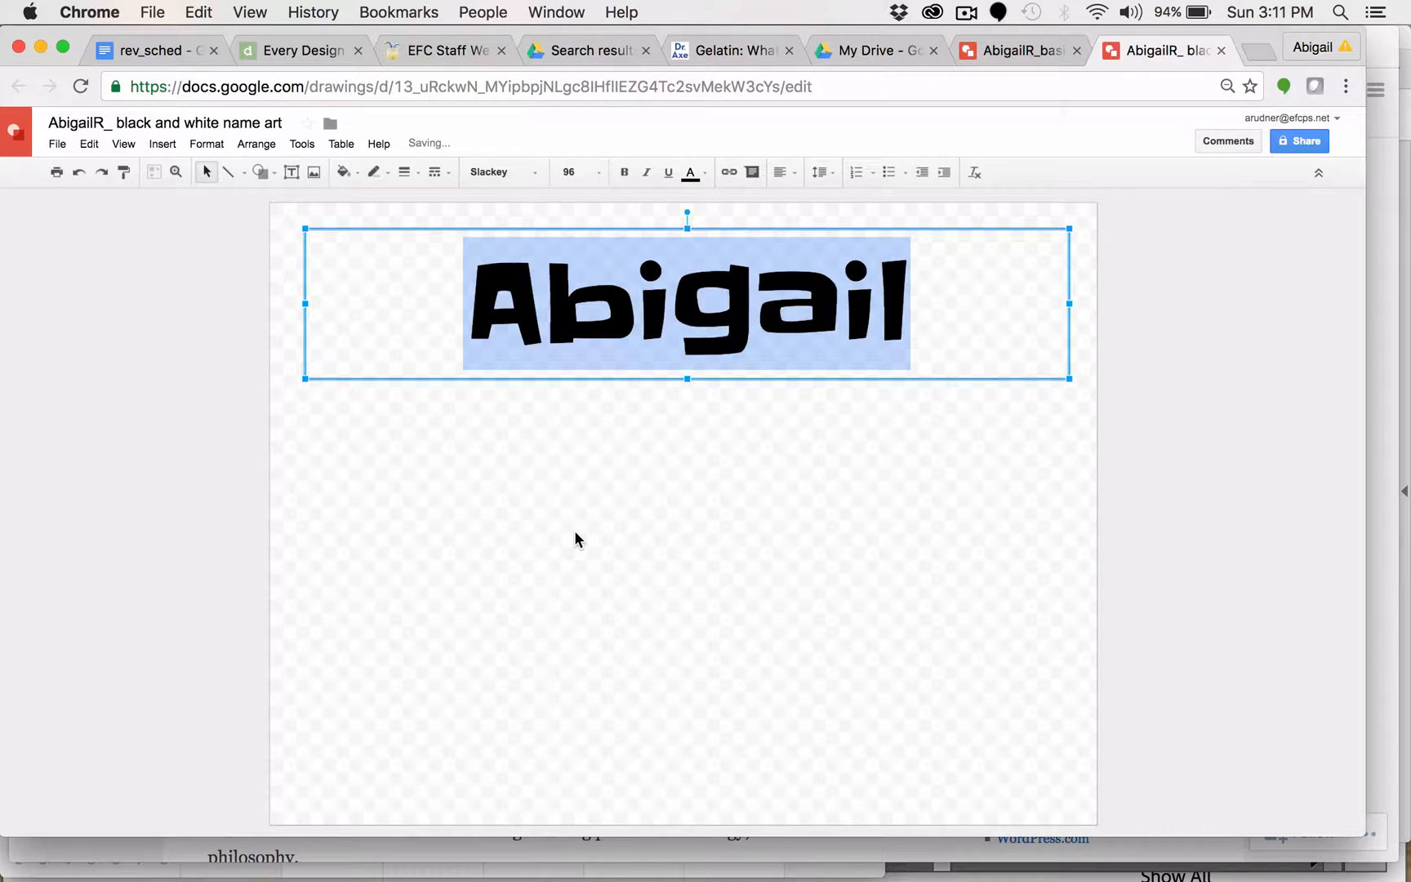
click(582, 171)
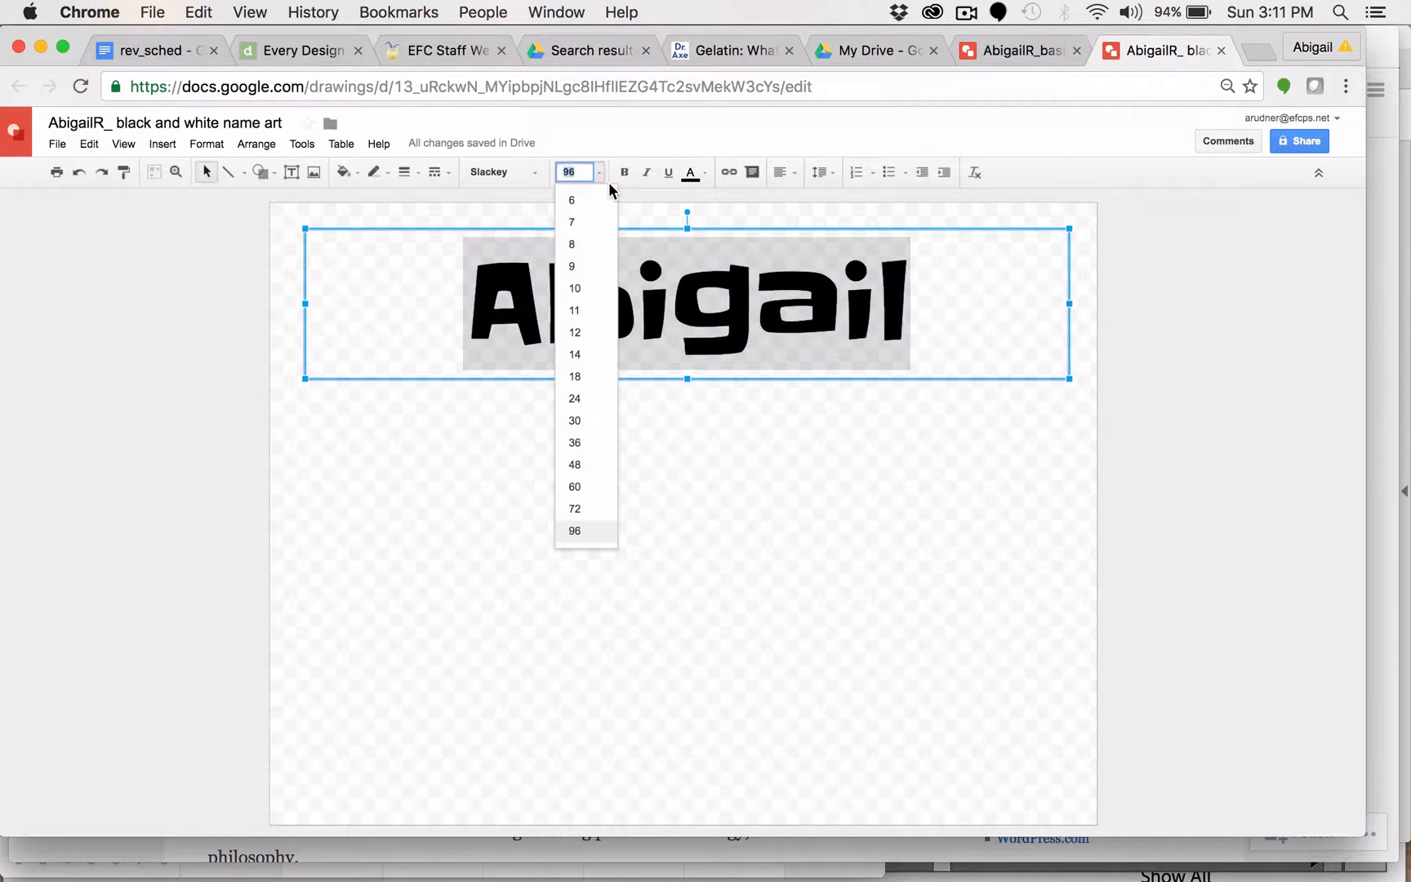
text(120)
key(Return)
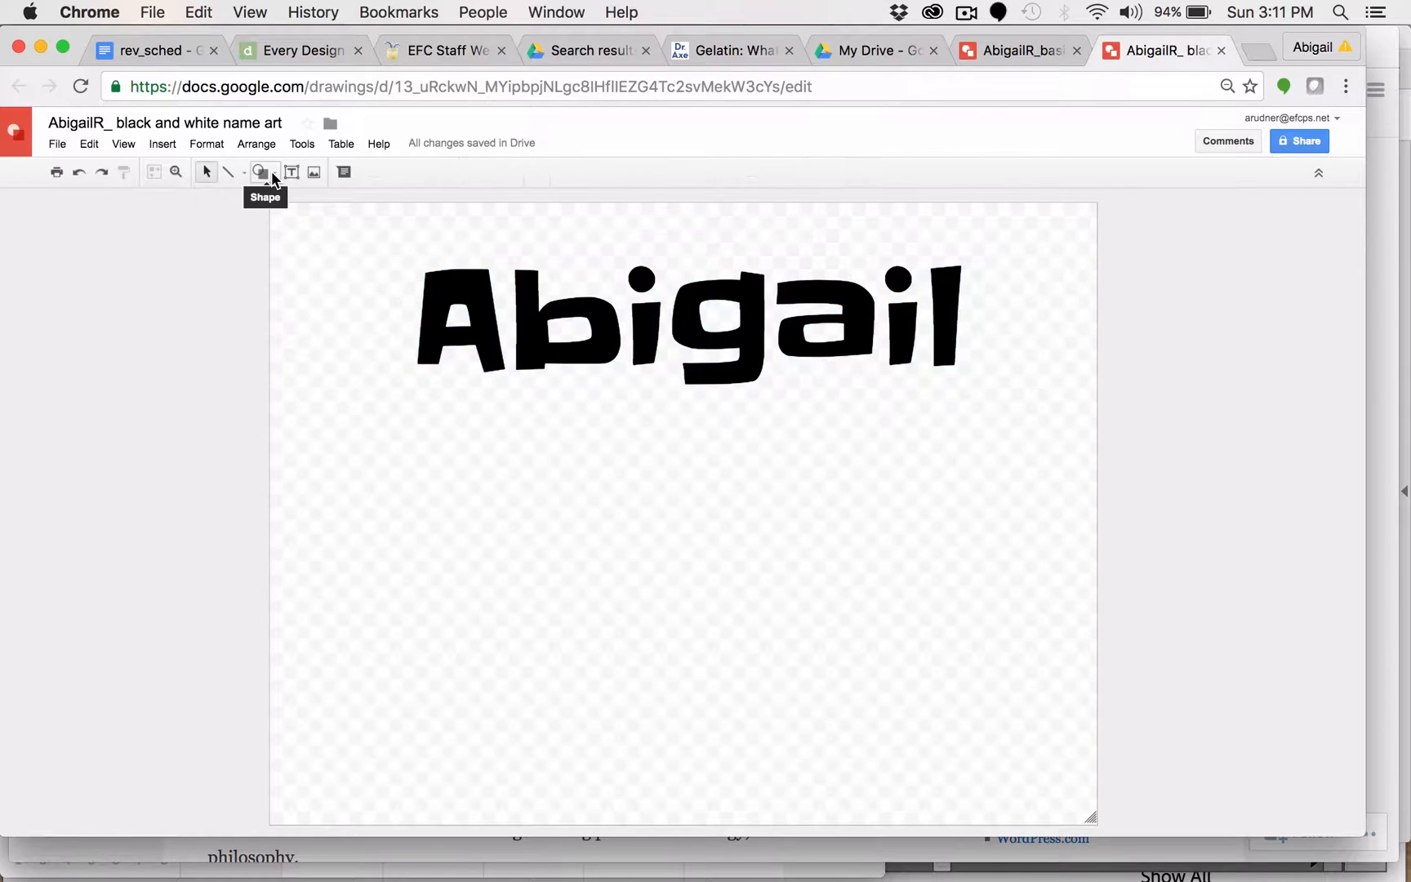
Draw a small right-arrow shape just below the first letter of the name
click(271, 174)
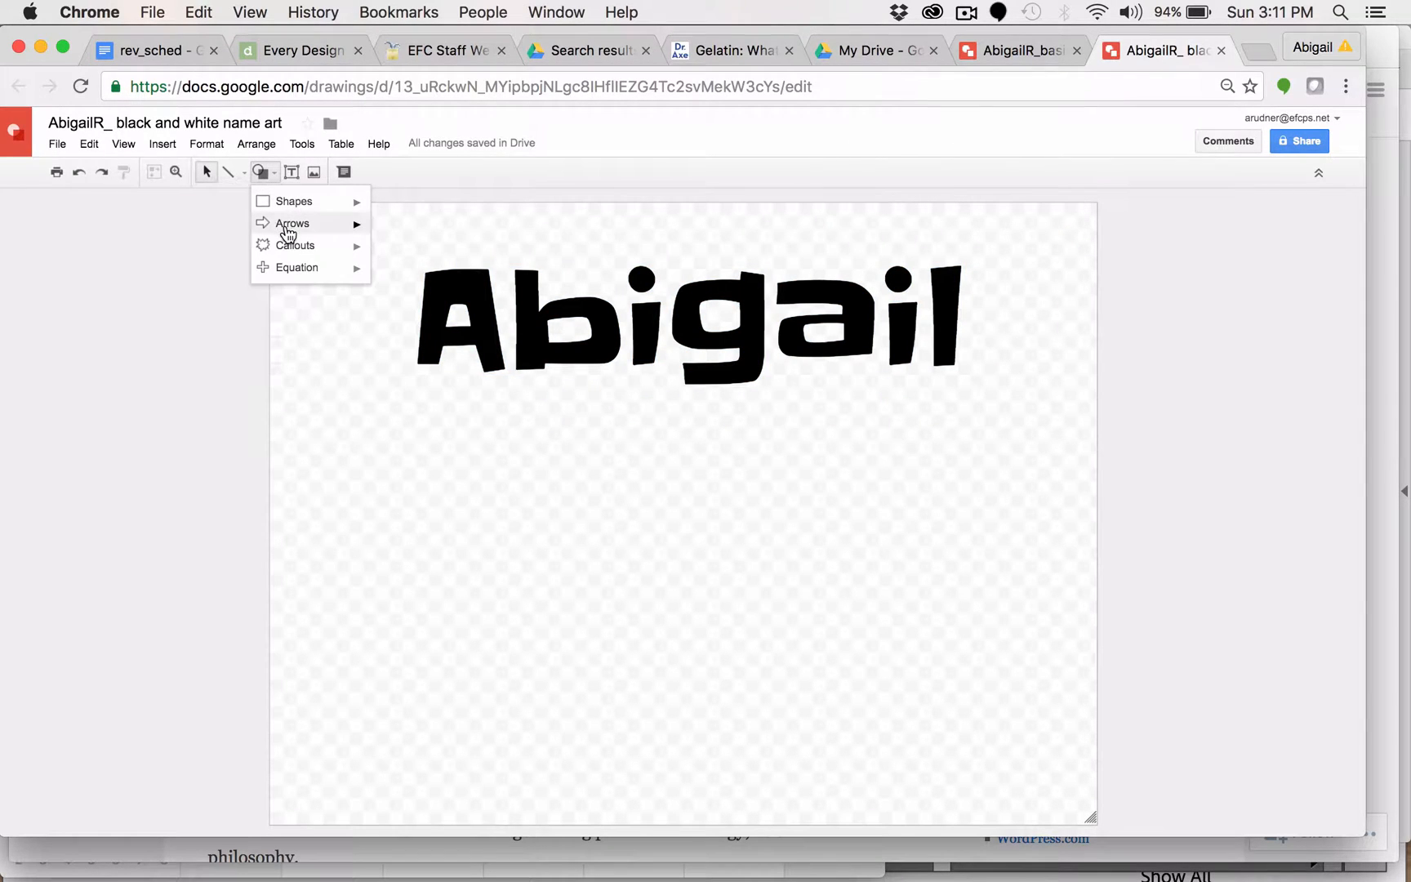
mouse_move(287, 232)
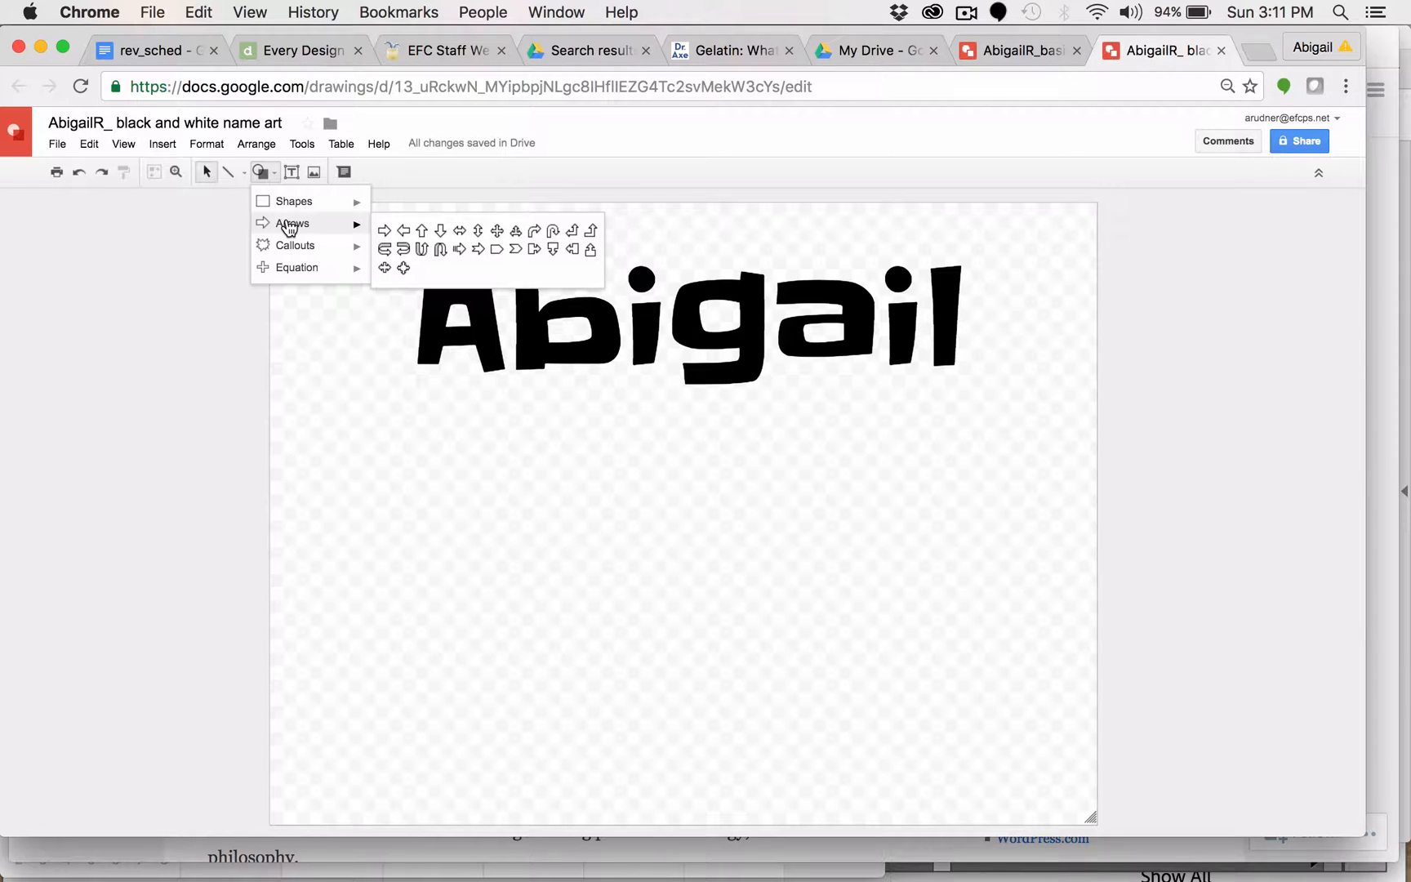
click(385, 234)
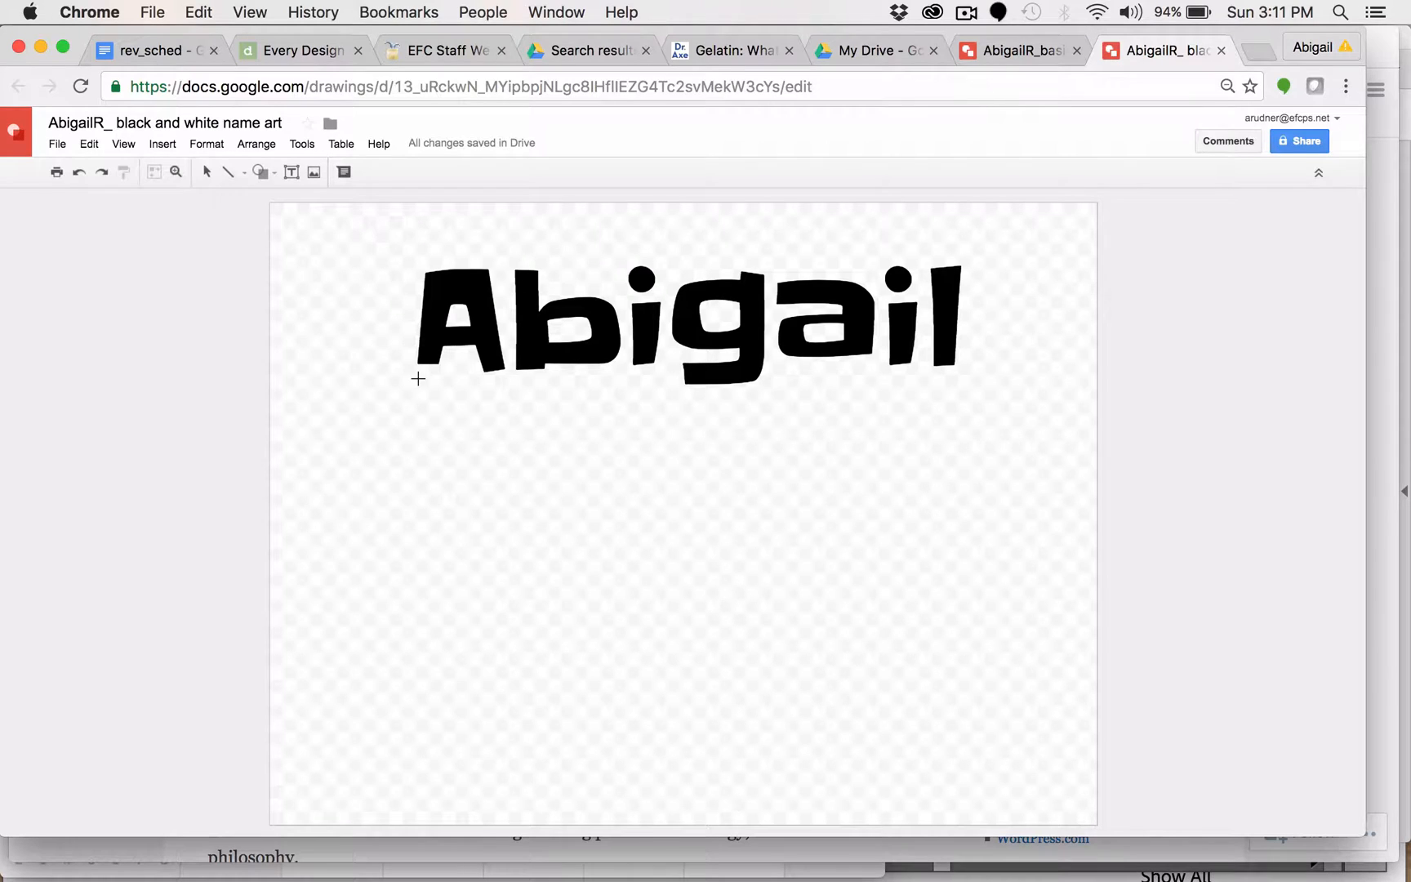
drag(413, 404, 476, 424)
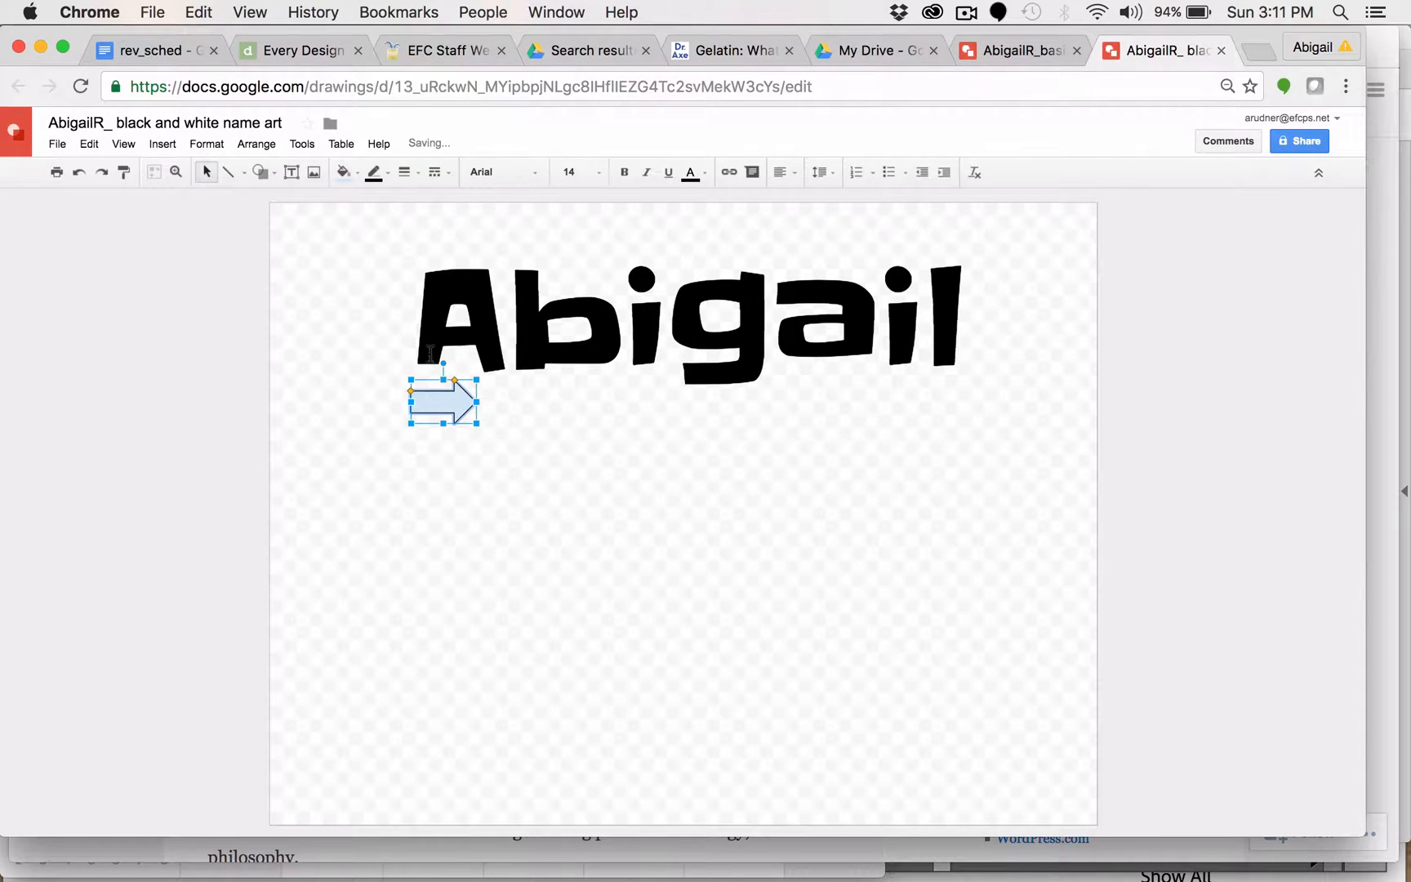
Make the arrow's outline transparent and fill the arrow with black
click(373, 173)
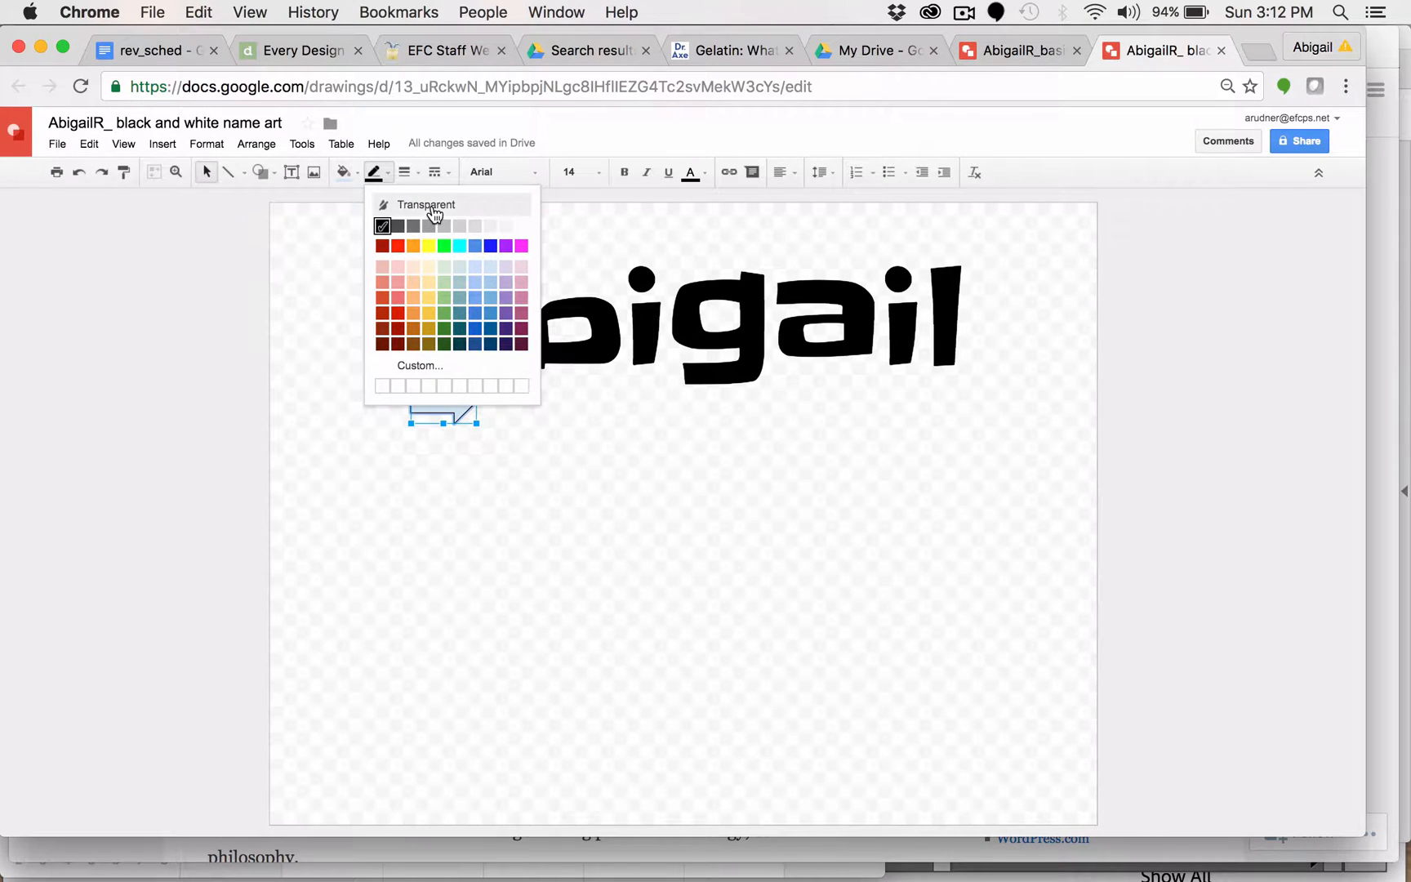
click(431, 222)
click(344, 172)
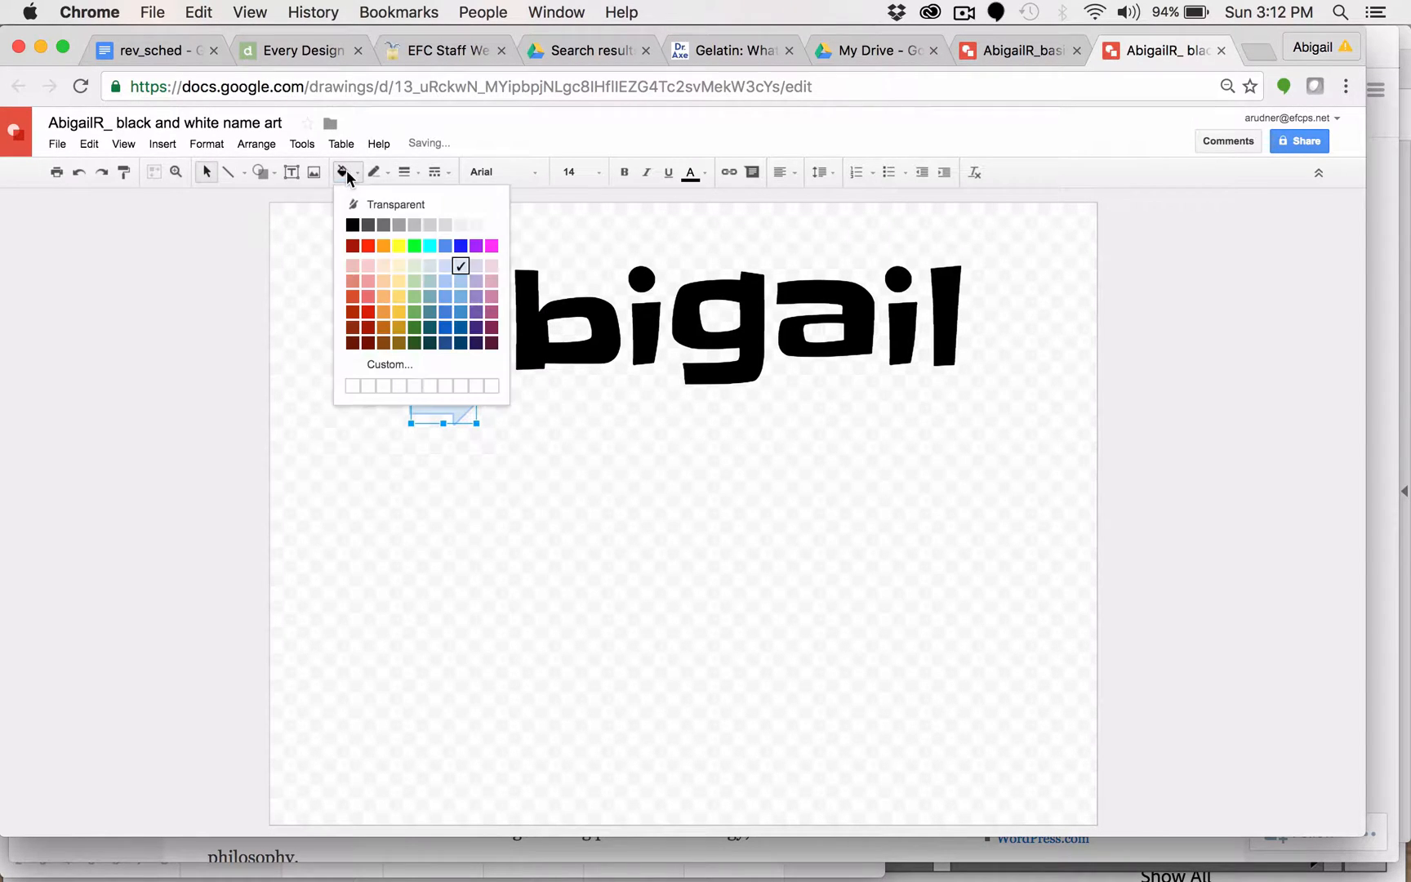
click(351, 224)
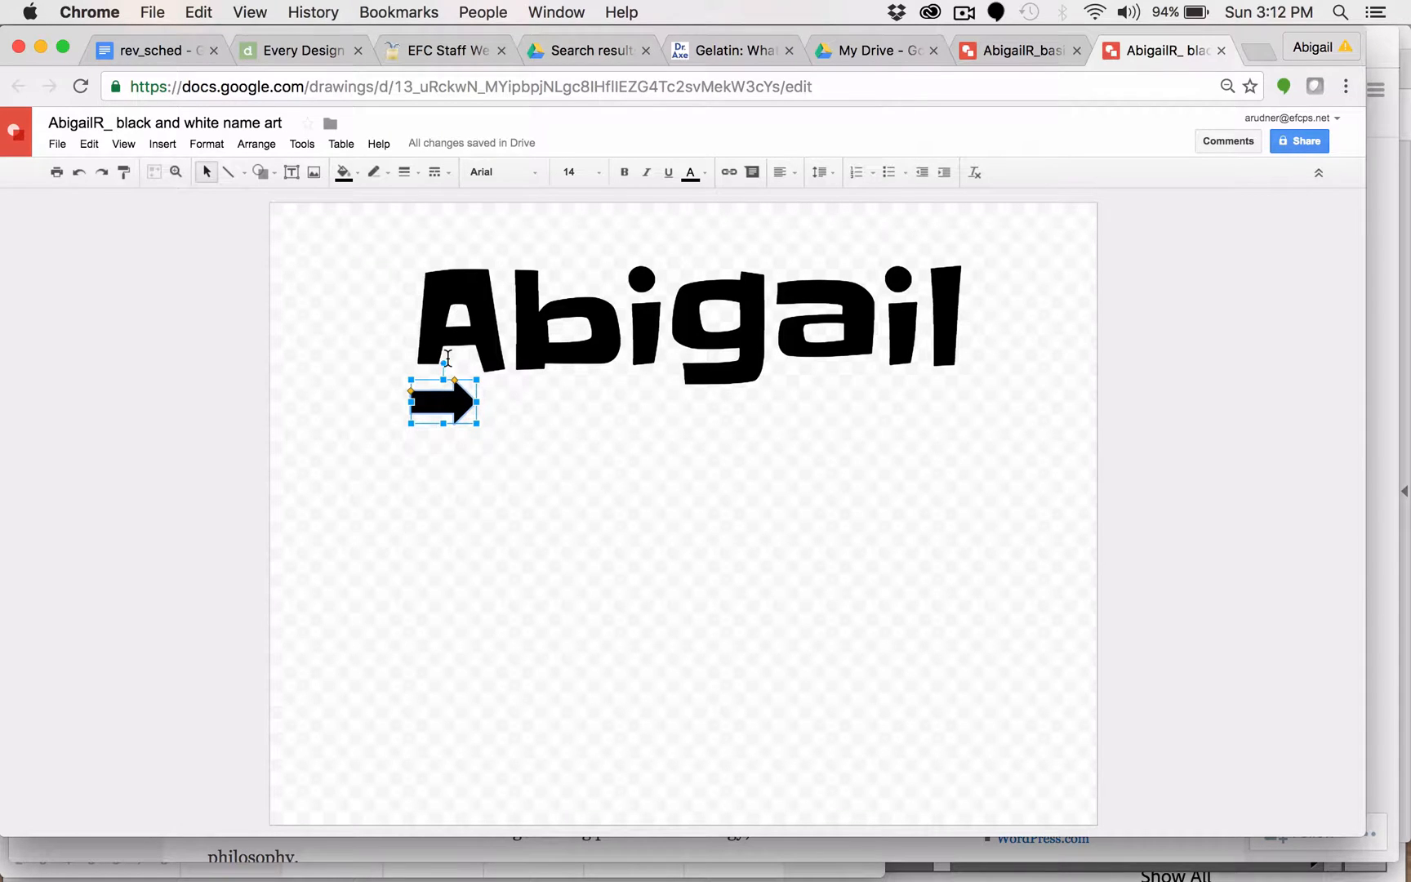
Rotate the arrow to point straight down and place it directly under the first letter's left leg
drag(441, 361, 536, 403)
mouse_move(440, 402)
mouse_down()
mouse_move(425, 394)
mouse_move(445, 395)
mouse_up()
click(527, 445)
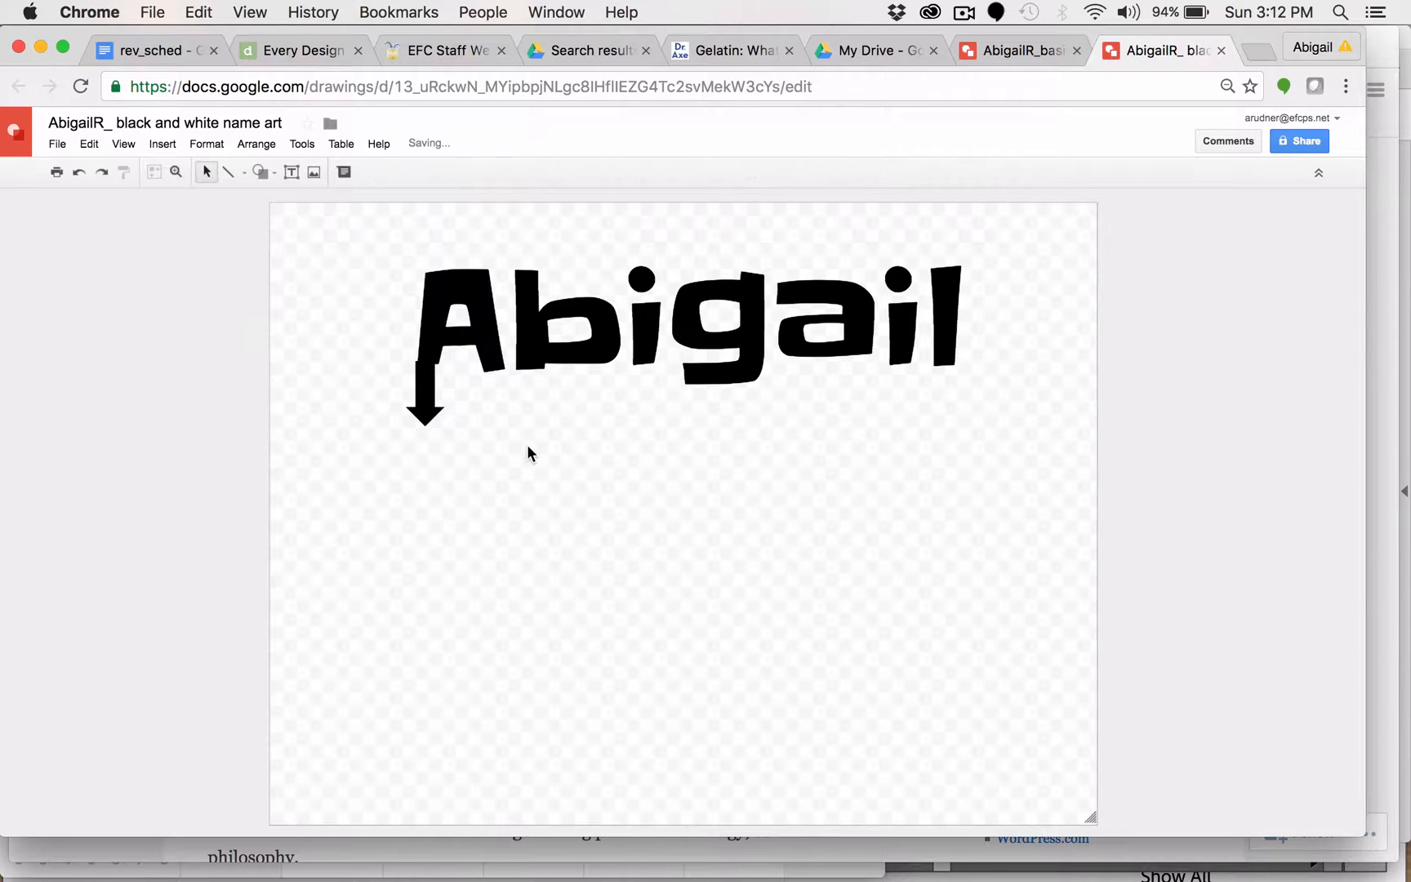
Move the name and arrow together down toward the middle of the canvas and nudge them right to center them
click(698, 372)
click(773, 476)
drag(1193, 561, 270, 234)
drag(432, 326, 406, 533)
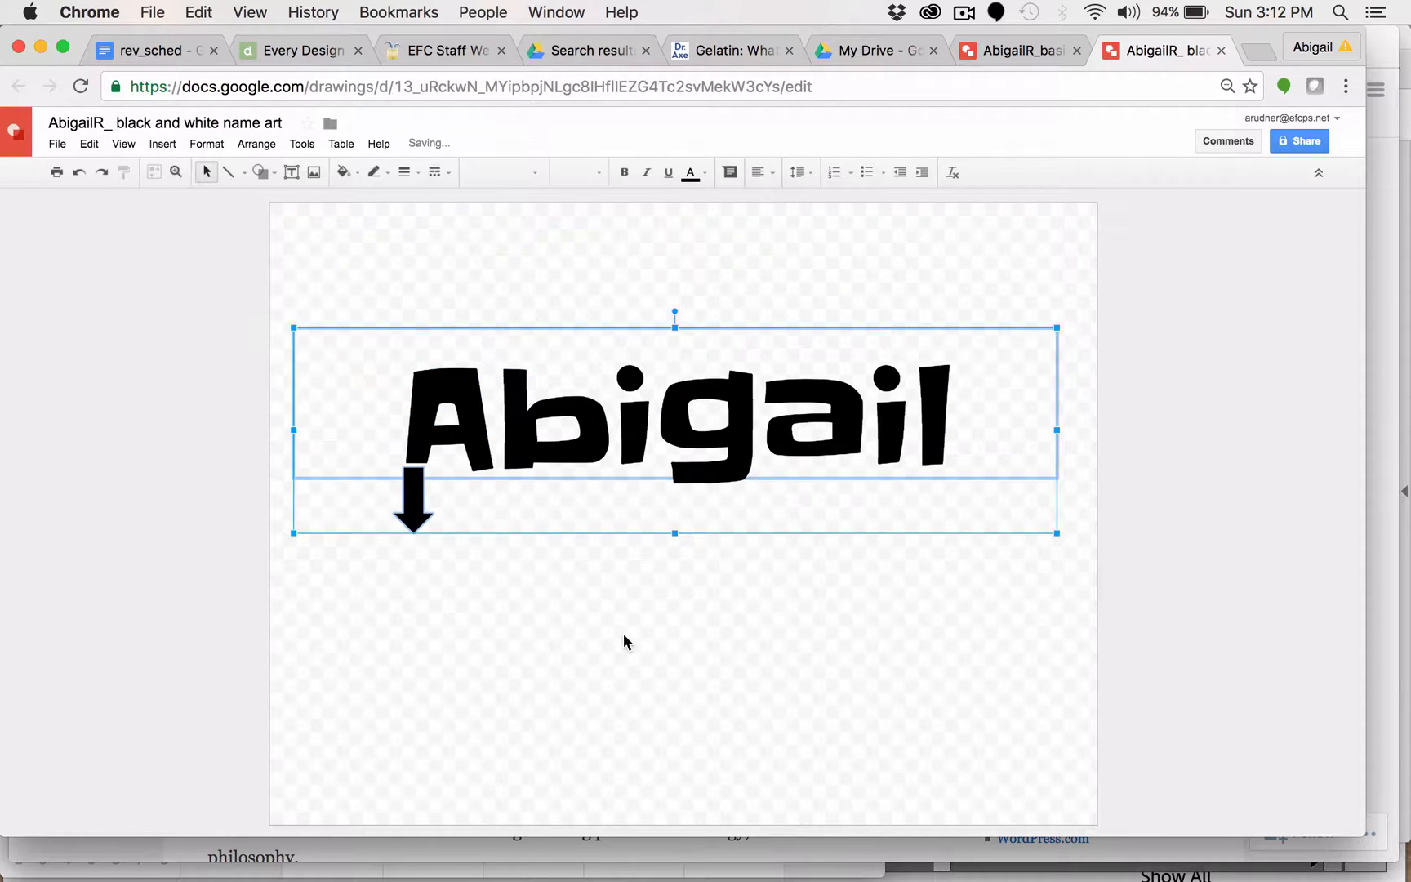
right_click(623, 636)
click(1028, 570)
drag(1153, 580, 233, 249)
key(Right)
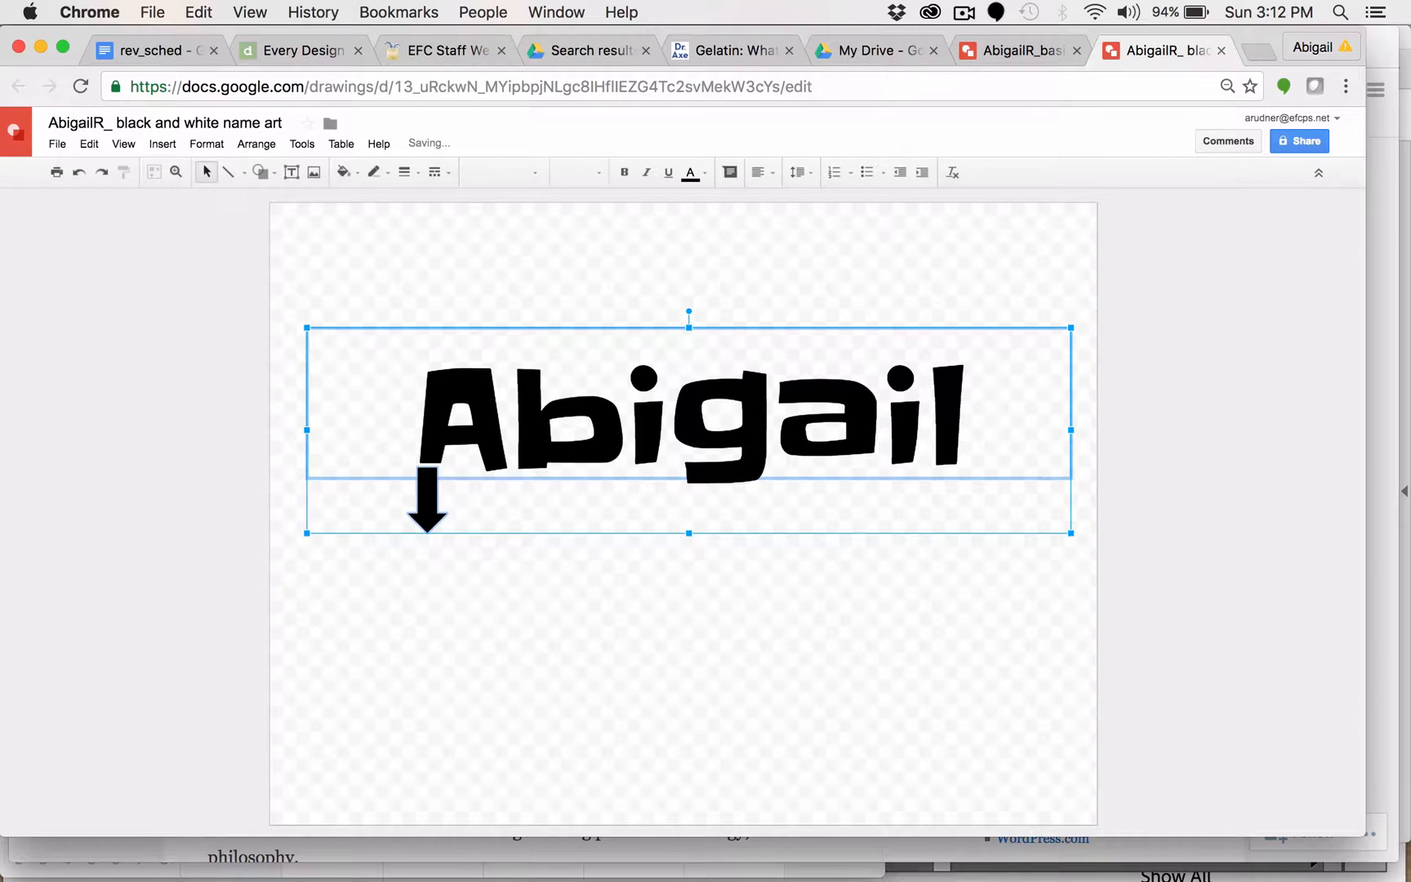
click(652, 630)
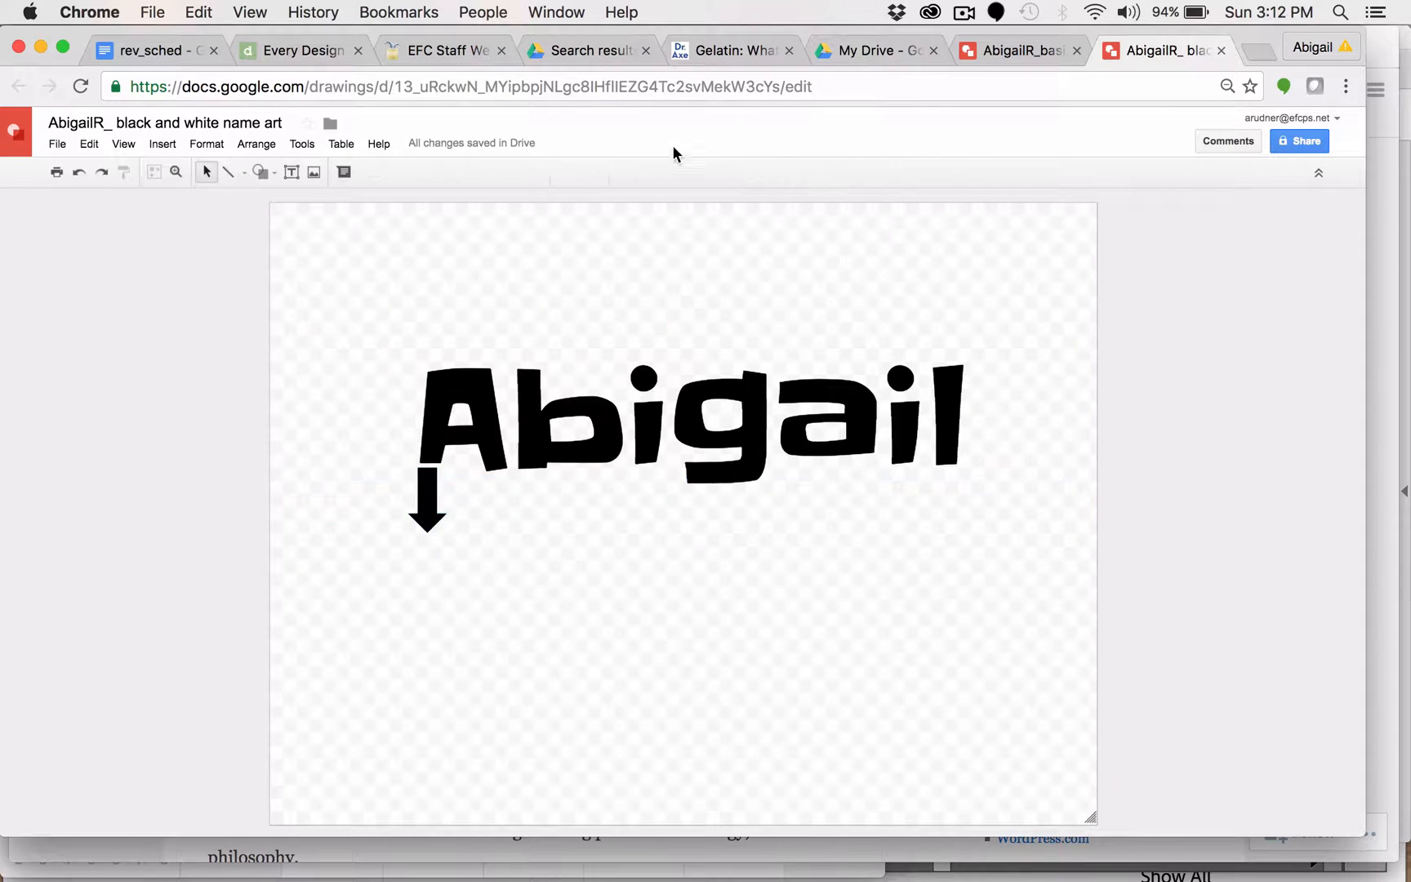
Select the name and arrow together and nudge them left and back right
drag(291, 298, 1262, 666)
key(Left)
key(Right)
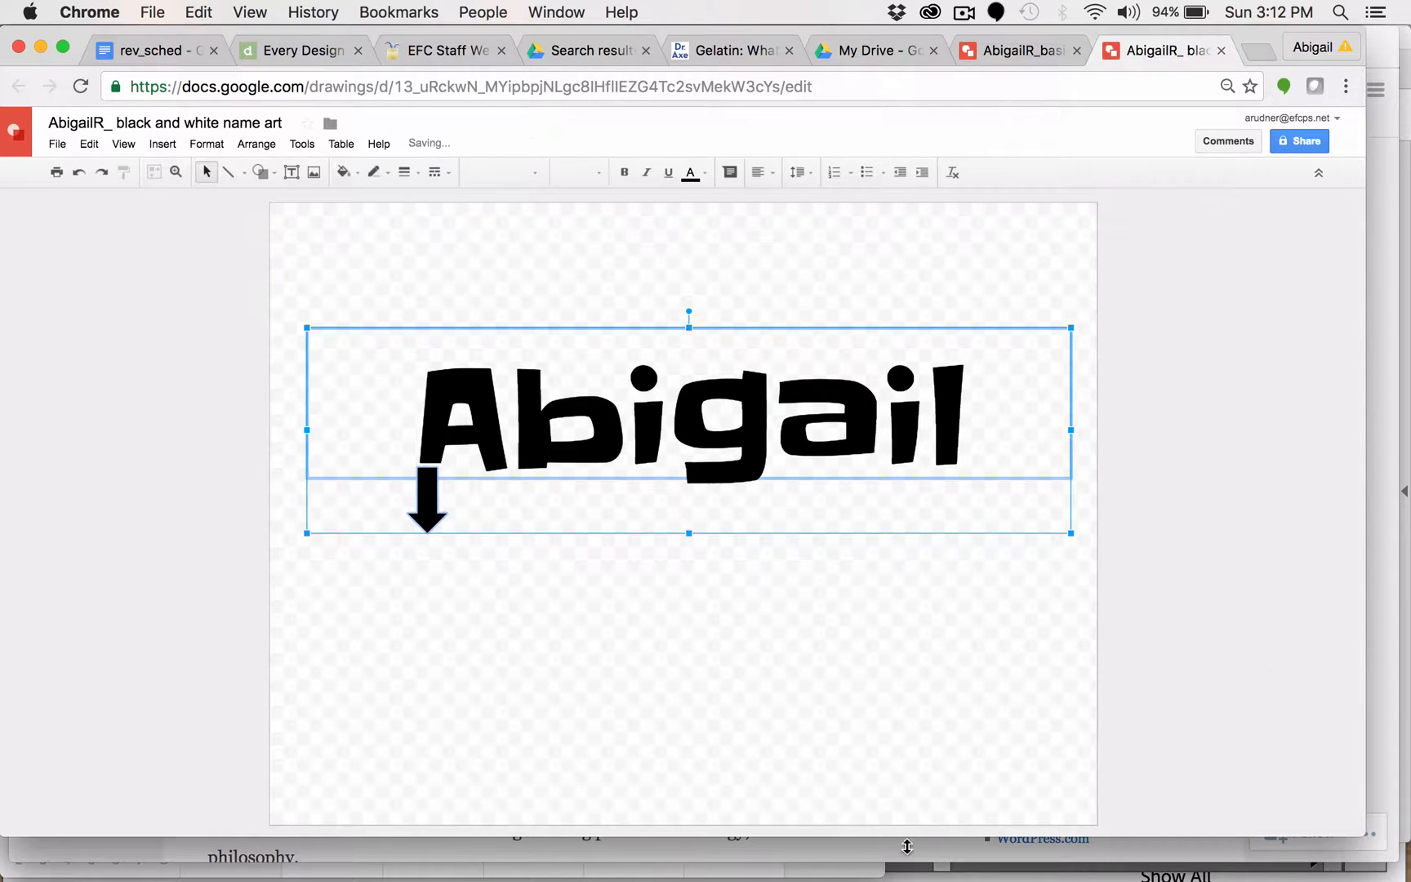
click(763, 700)
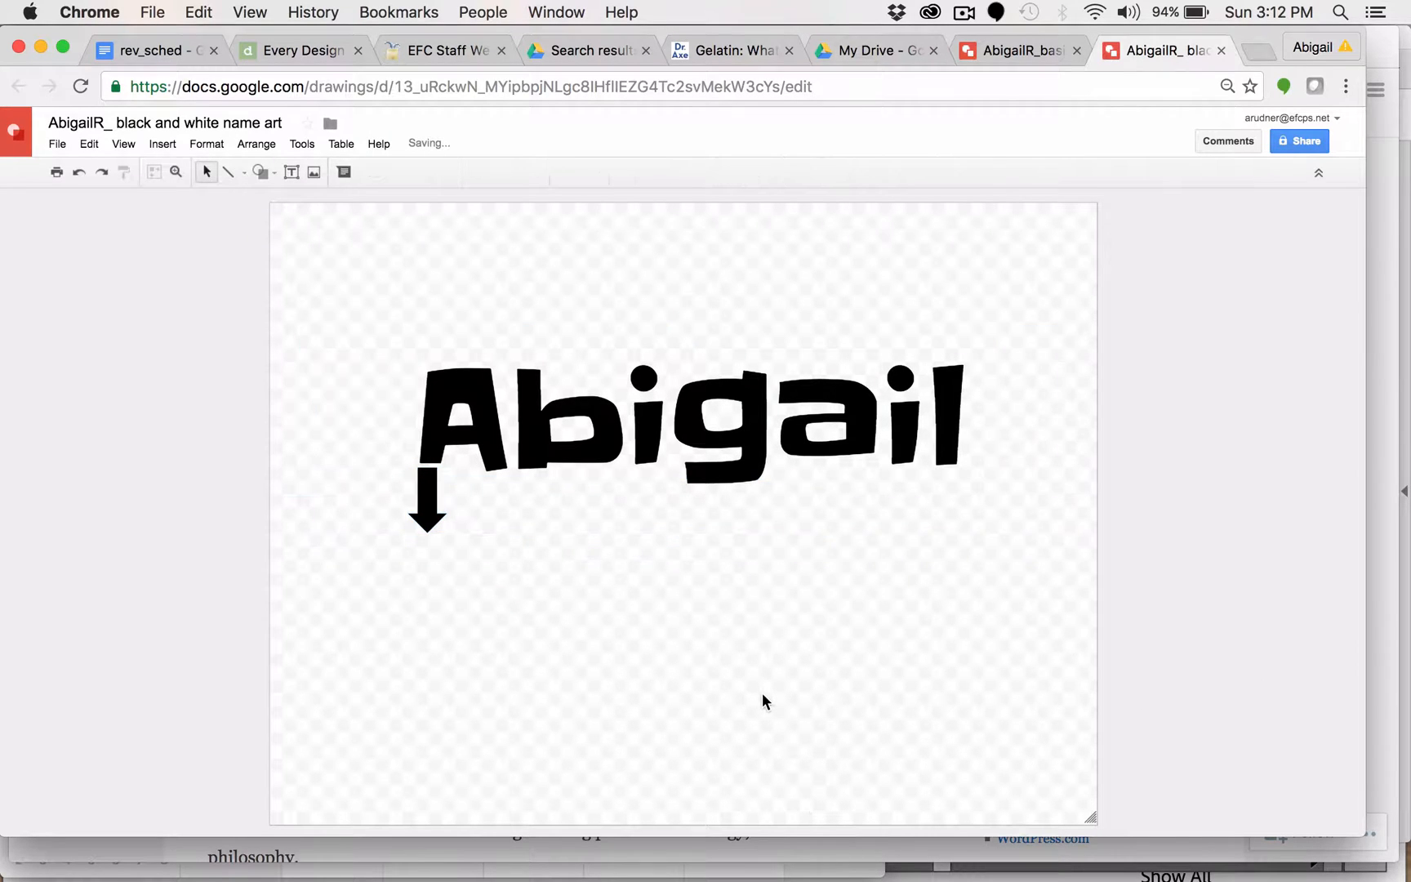
Copy the black down arrow beneath the first letter and paste a duplicate of it
click(426, 506)
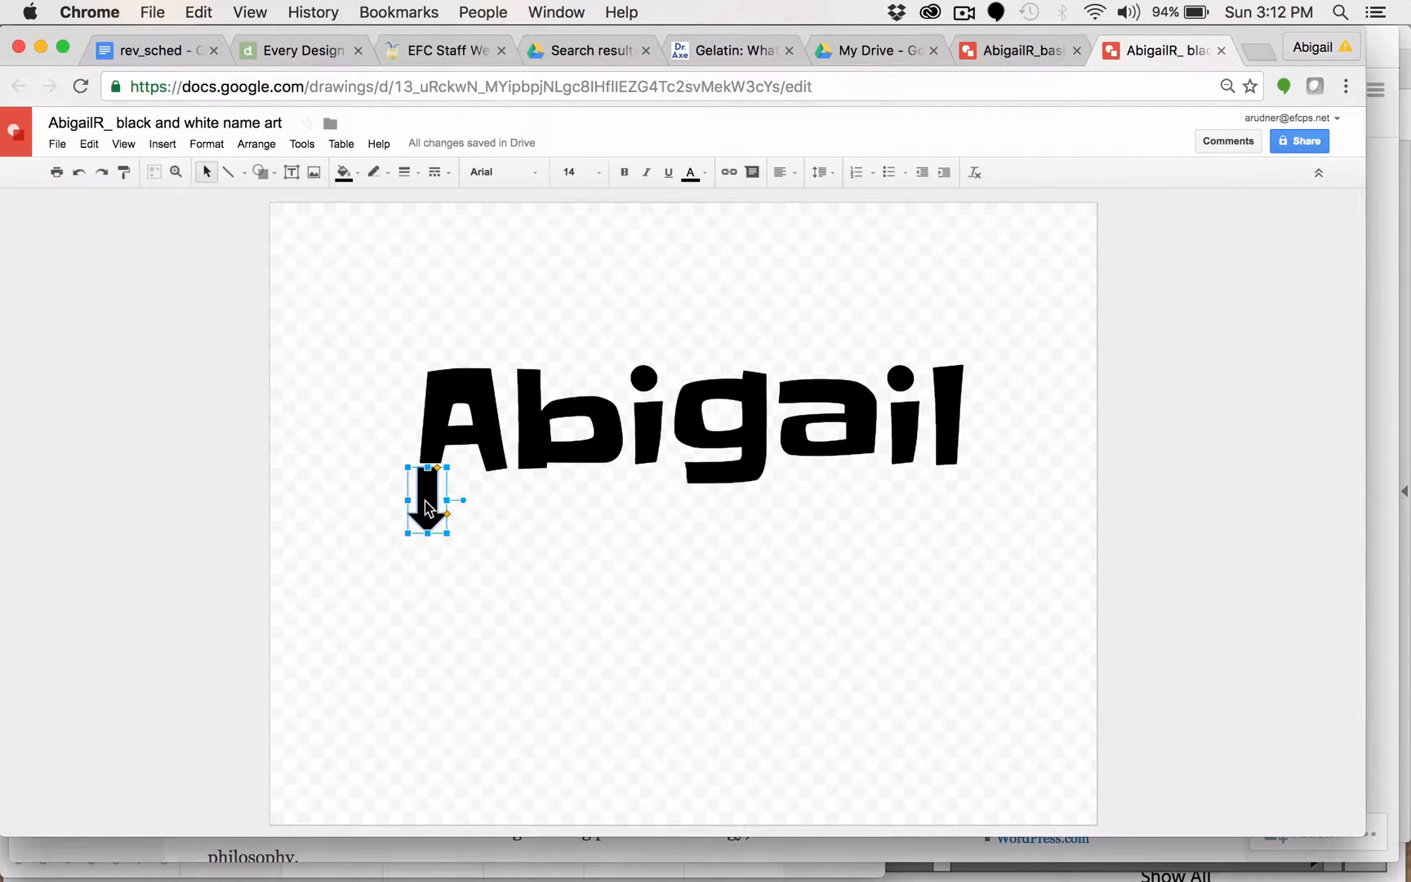
click(89, 143)
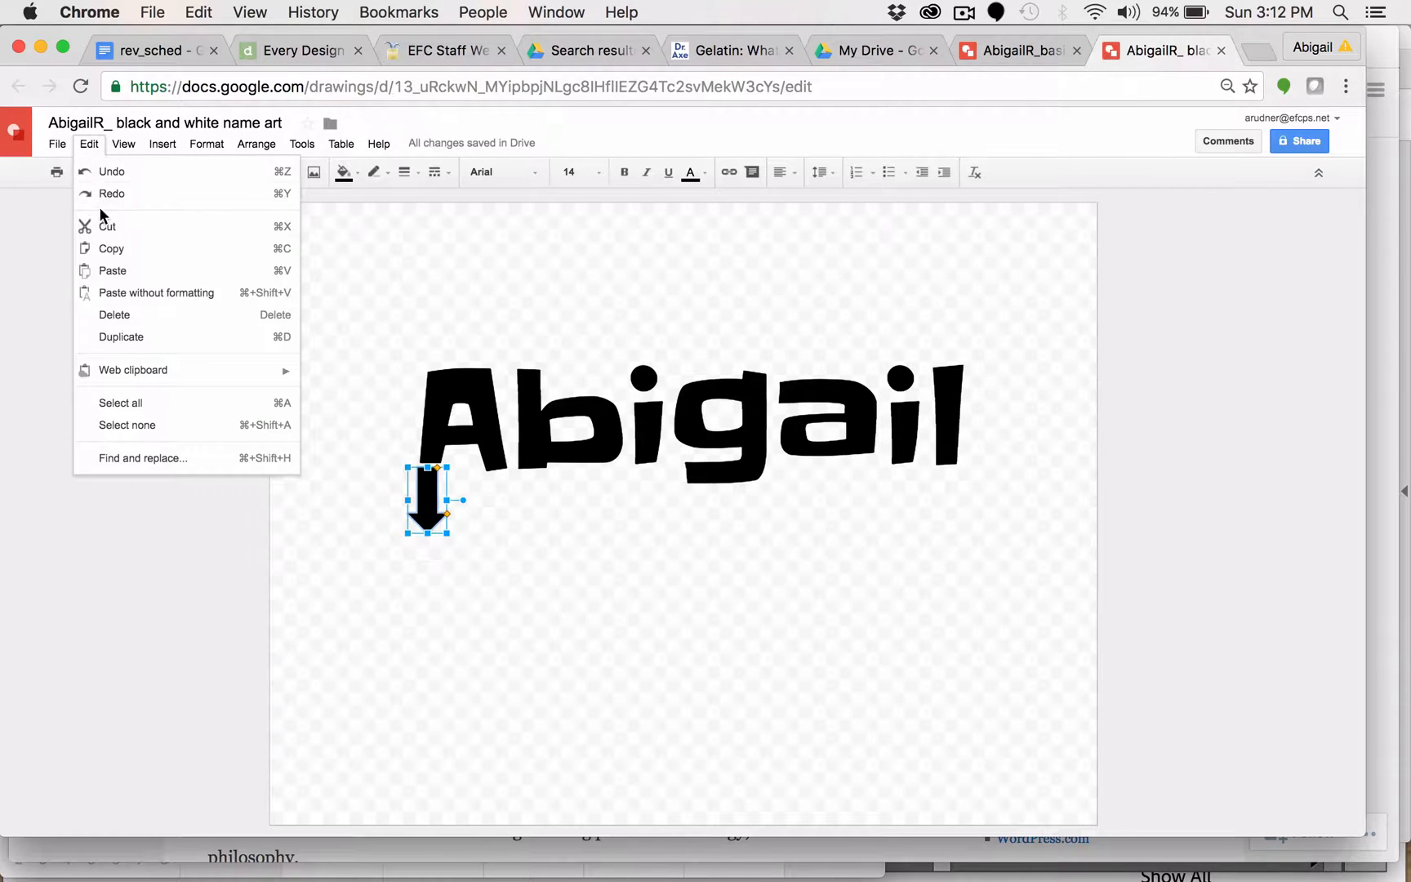
click(113, 248)
click(87, 143)
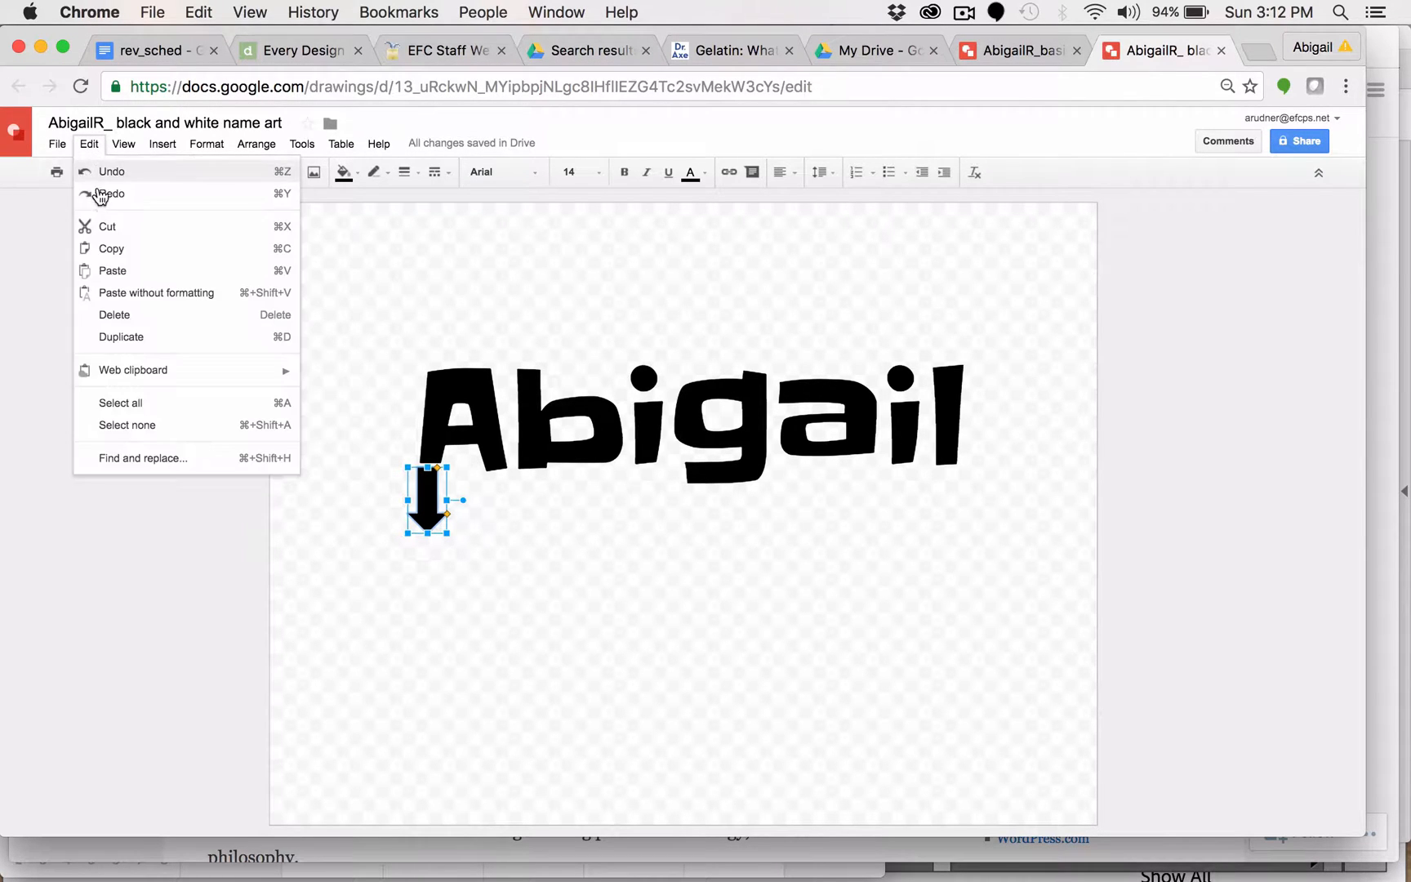
click(114, 271)
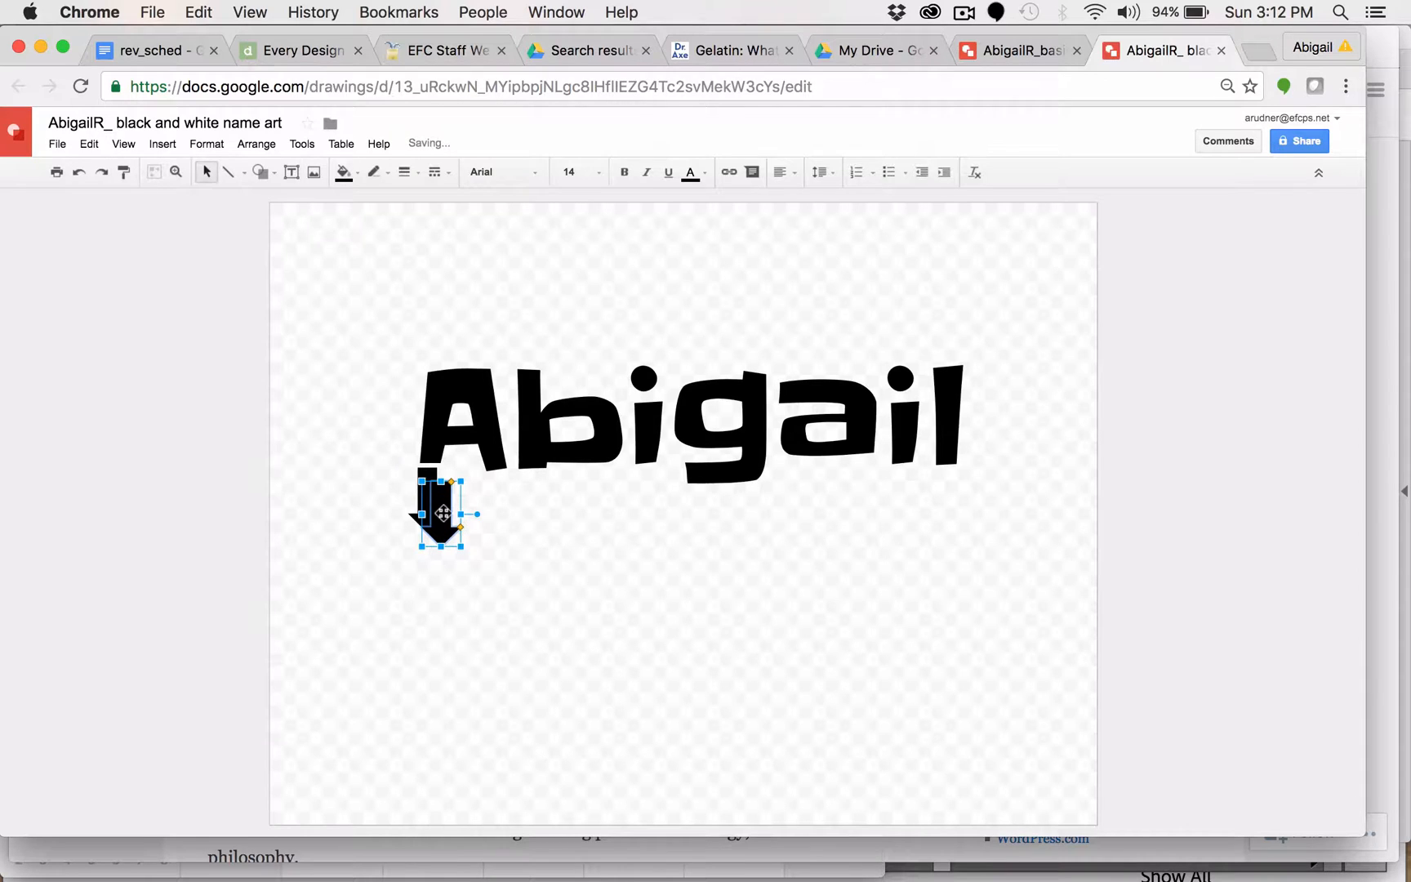
Move the duplicate arrow to the foot of the last letter and rotate it to point right, extending the letter
drag(443, 513, 811, 352)
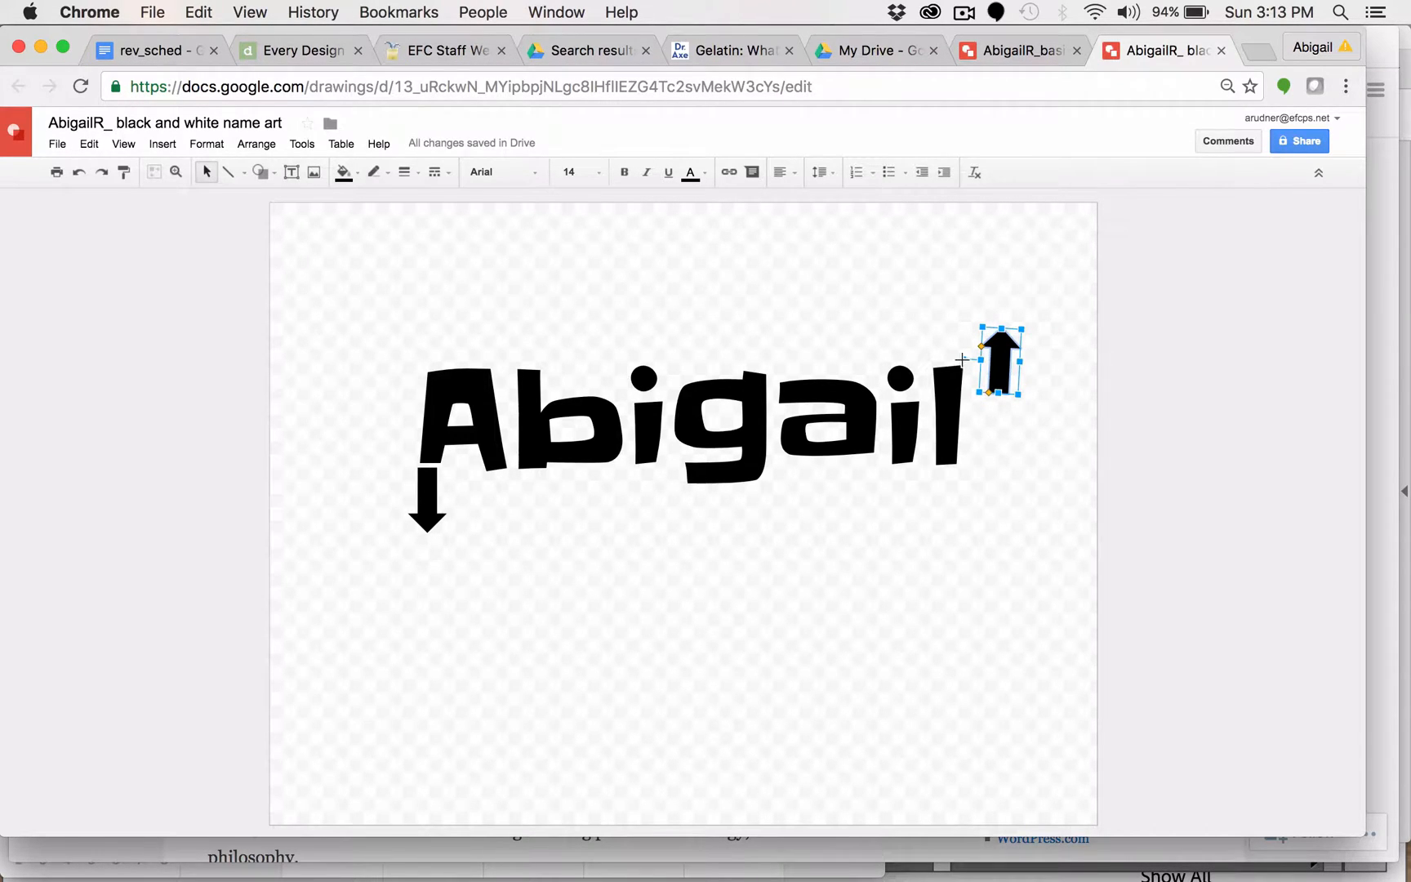
drag(963, 360, 1007, 243)
drag(1003, 359, 976, 455)
click(985, 595)
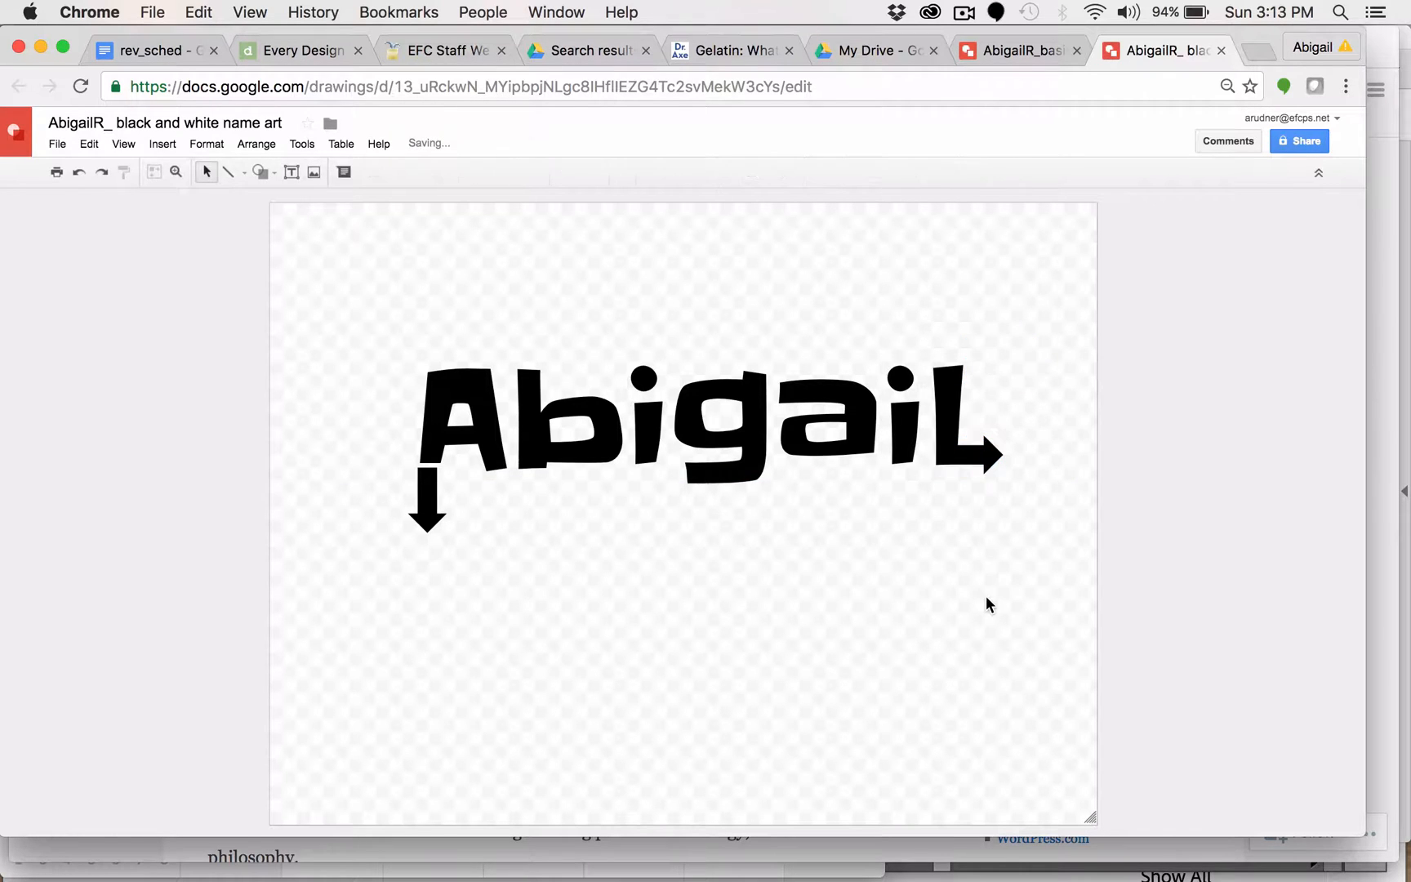
Shift the down arrow up so that it overlaps the first letter's left leg without a gap
drag(420, 487, 426, 464)
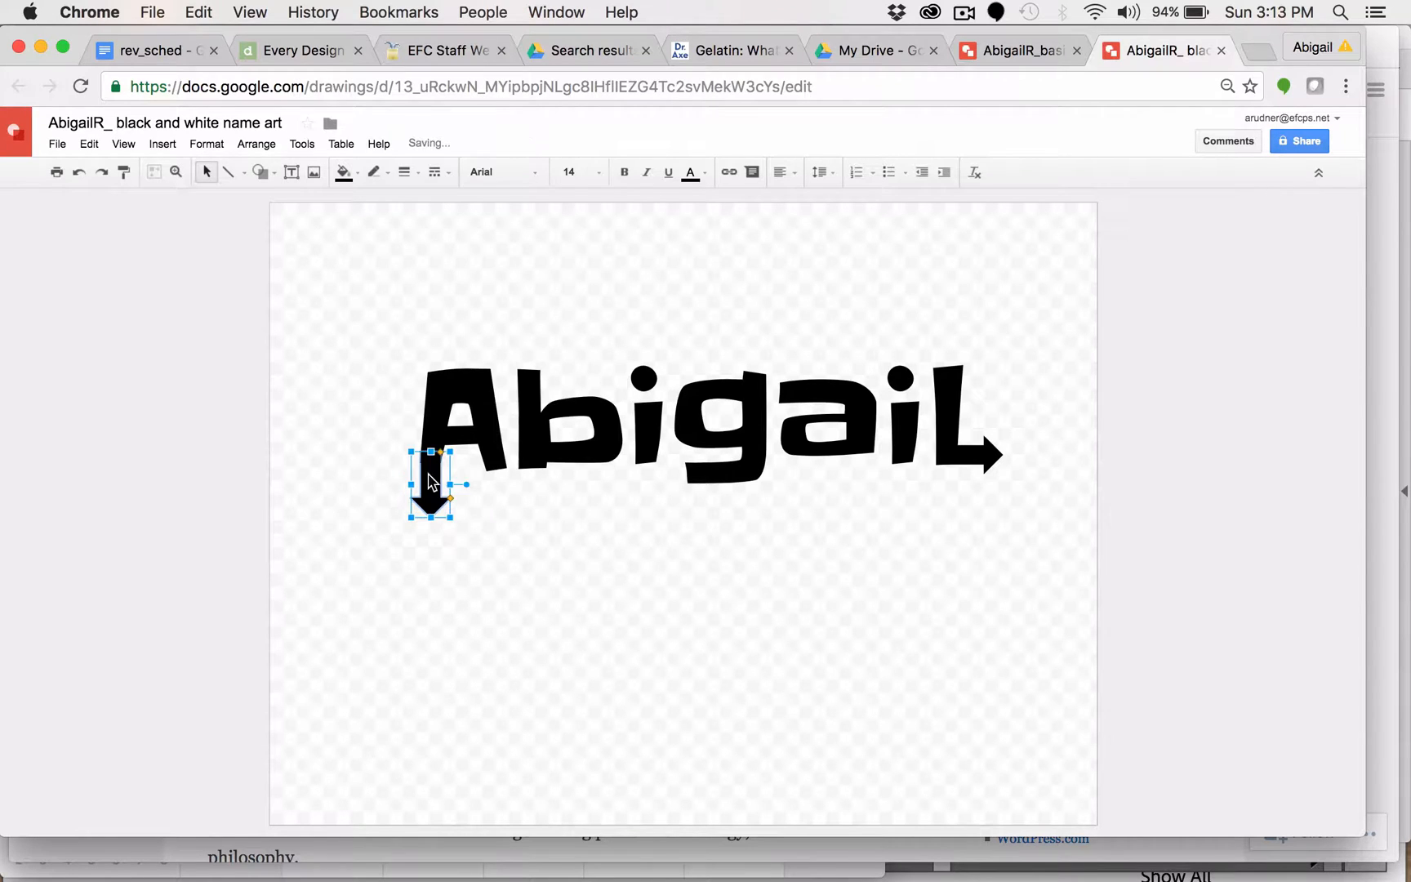
Rotate the down arrow slightly to follow the slant of the first letter's left leg and nudge it left
click(488, 499)
click(249, 588)
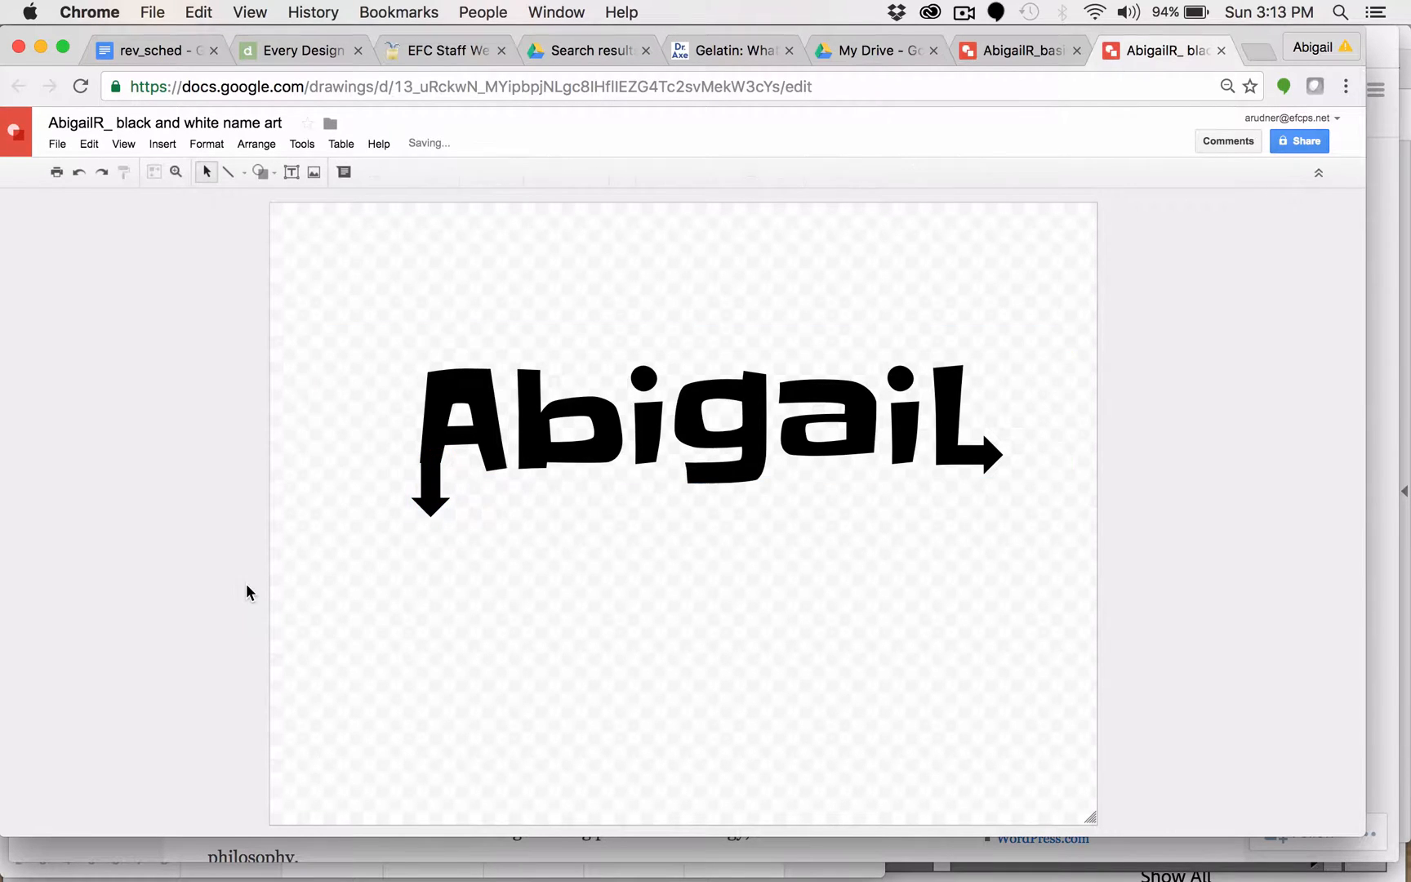
click(430, 503)
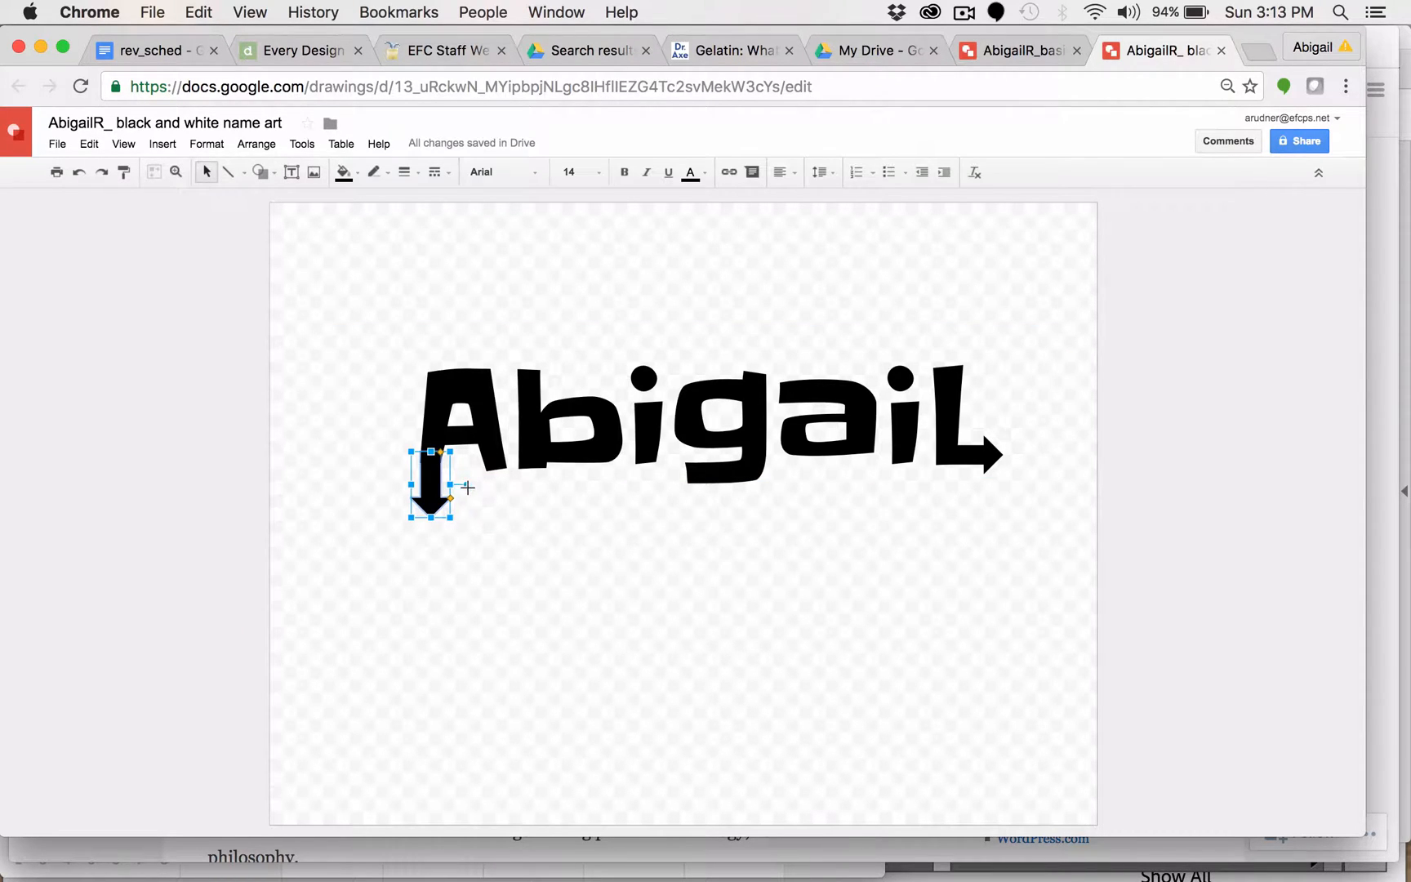
drag(467, 488, 469, 493)
click(470, 515)
click(428, 504)
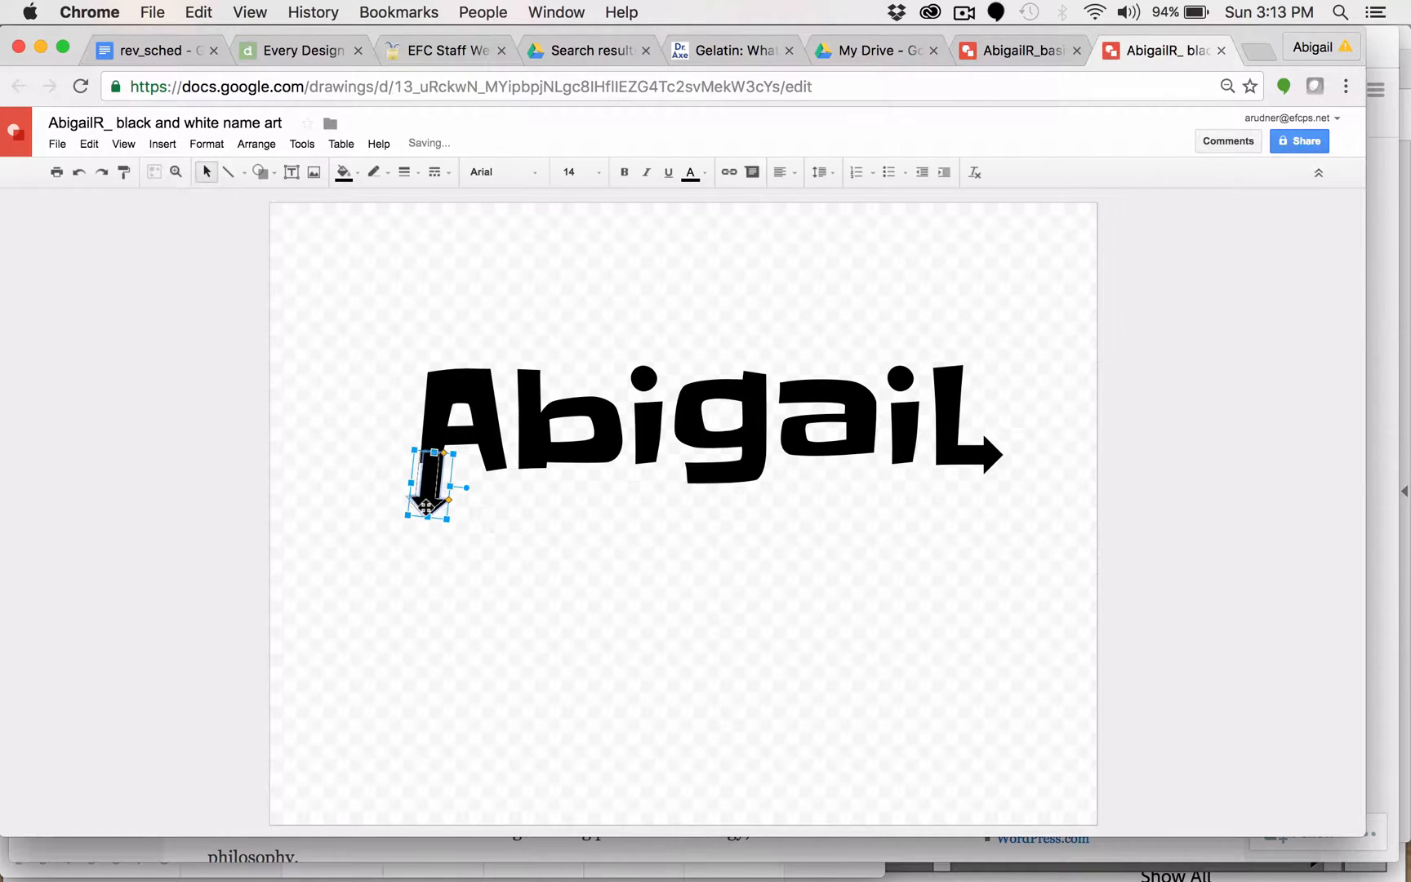
key(Left)
click(498, 535)
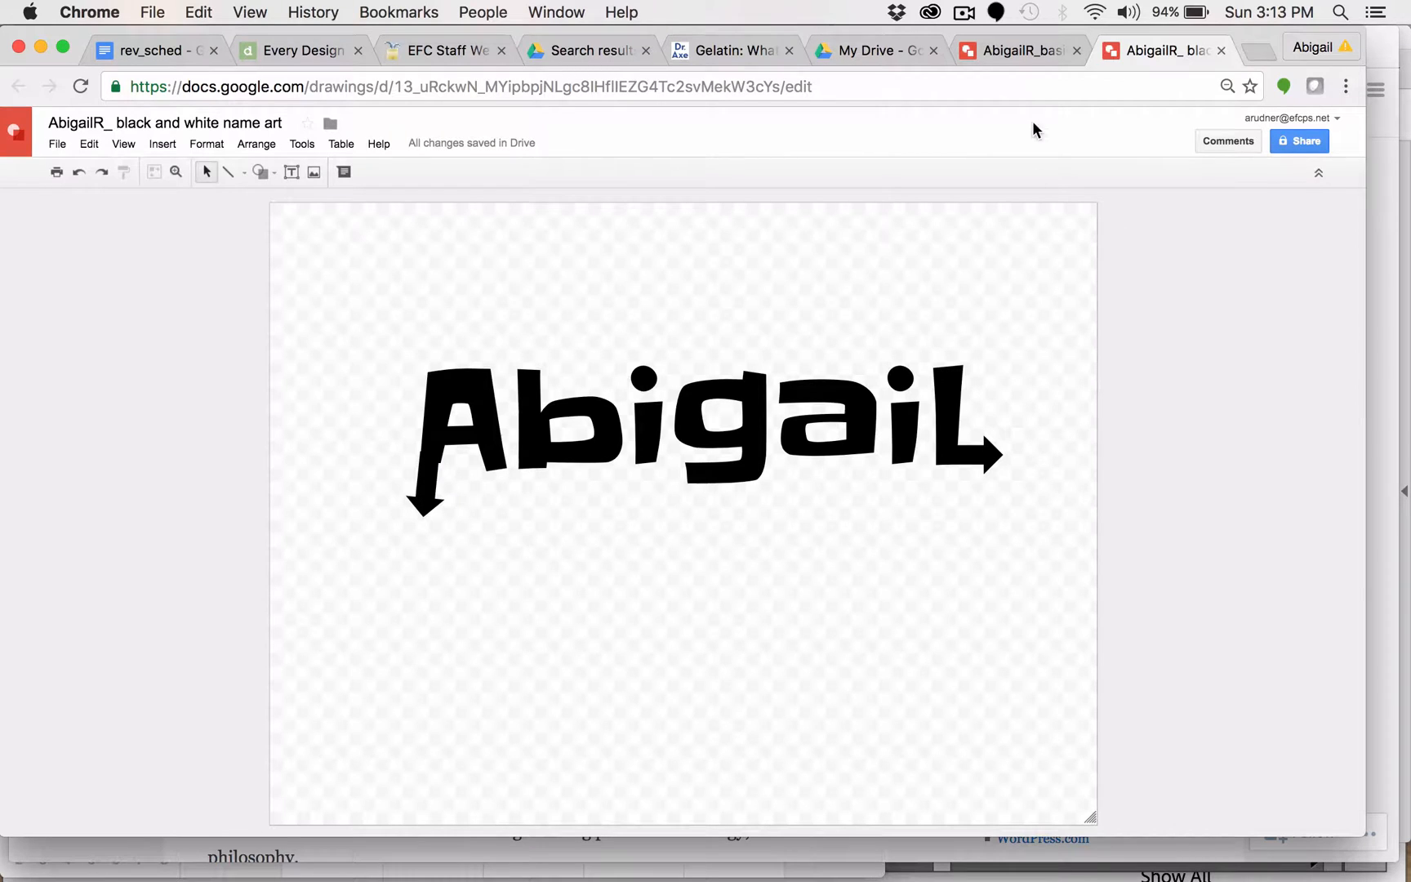
click(962, 12)
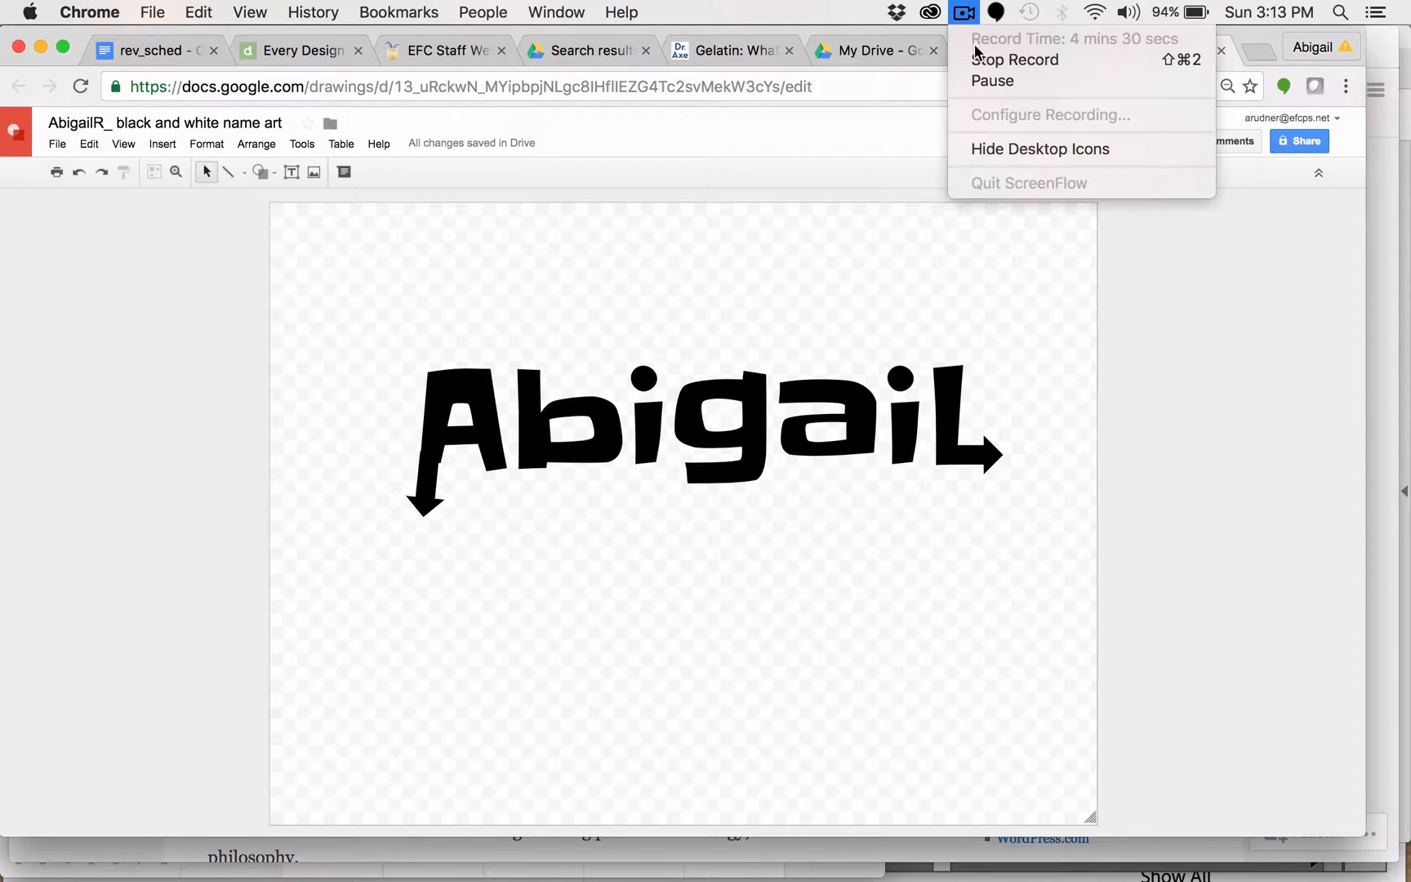
click(991, 83)
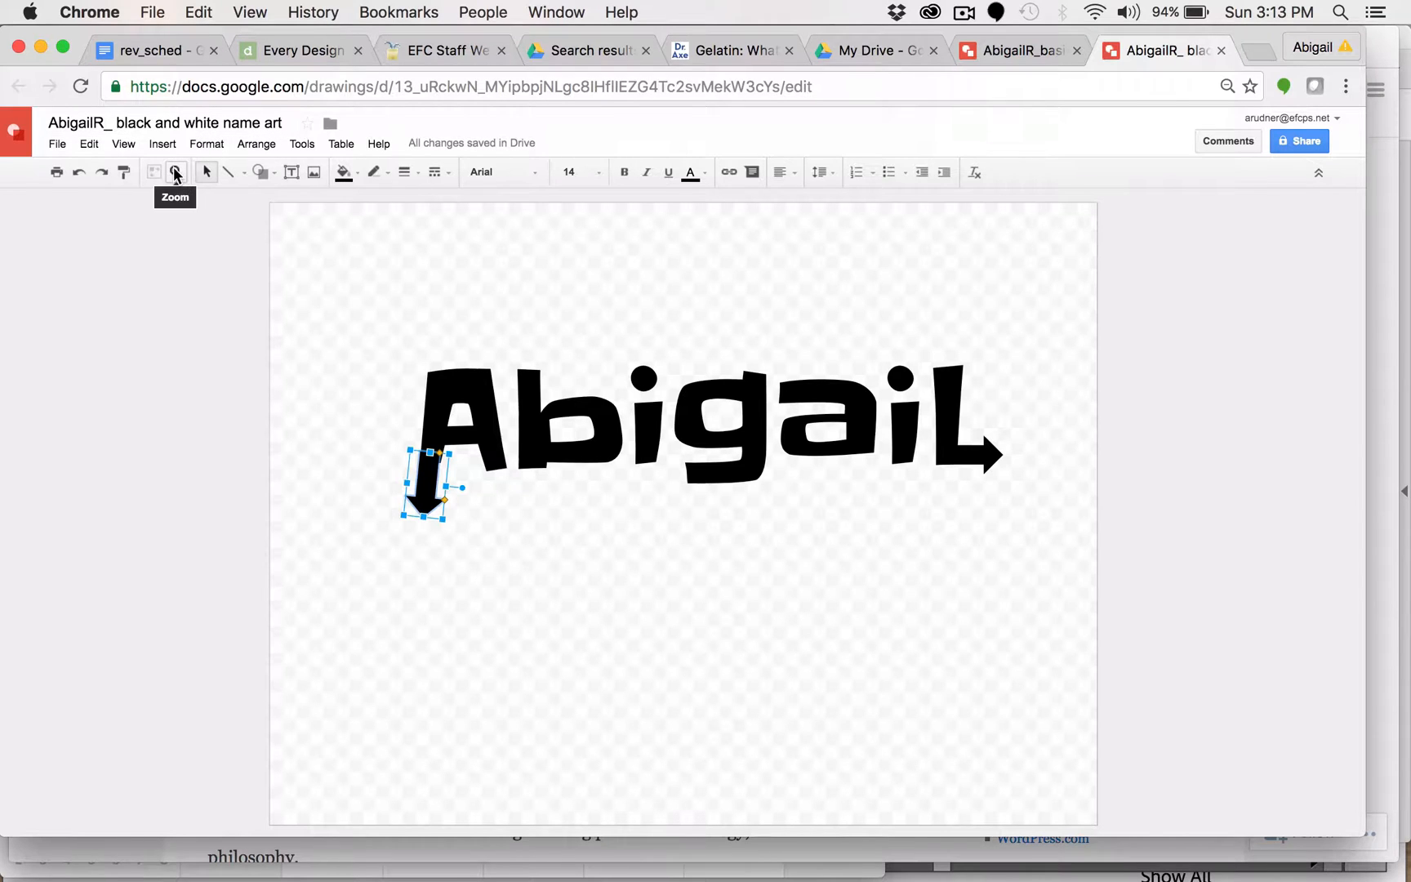
Move the down arrow up into the first letter's left leg and widen it slightly to match the leg
click(176, 174)
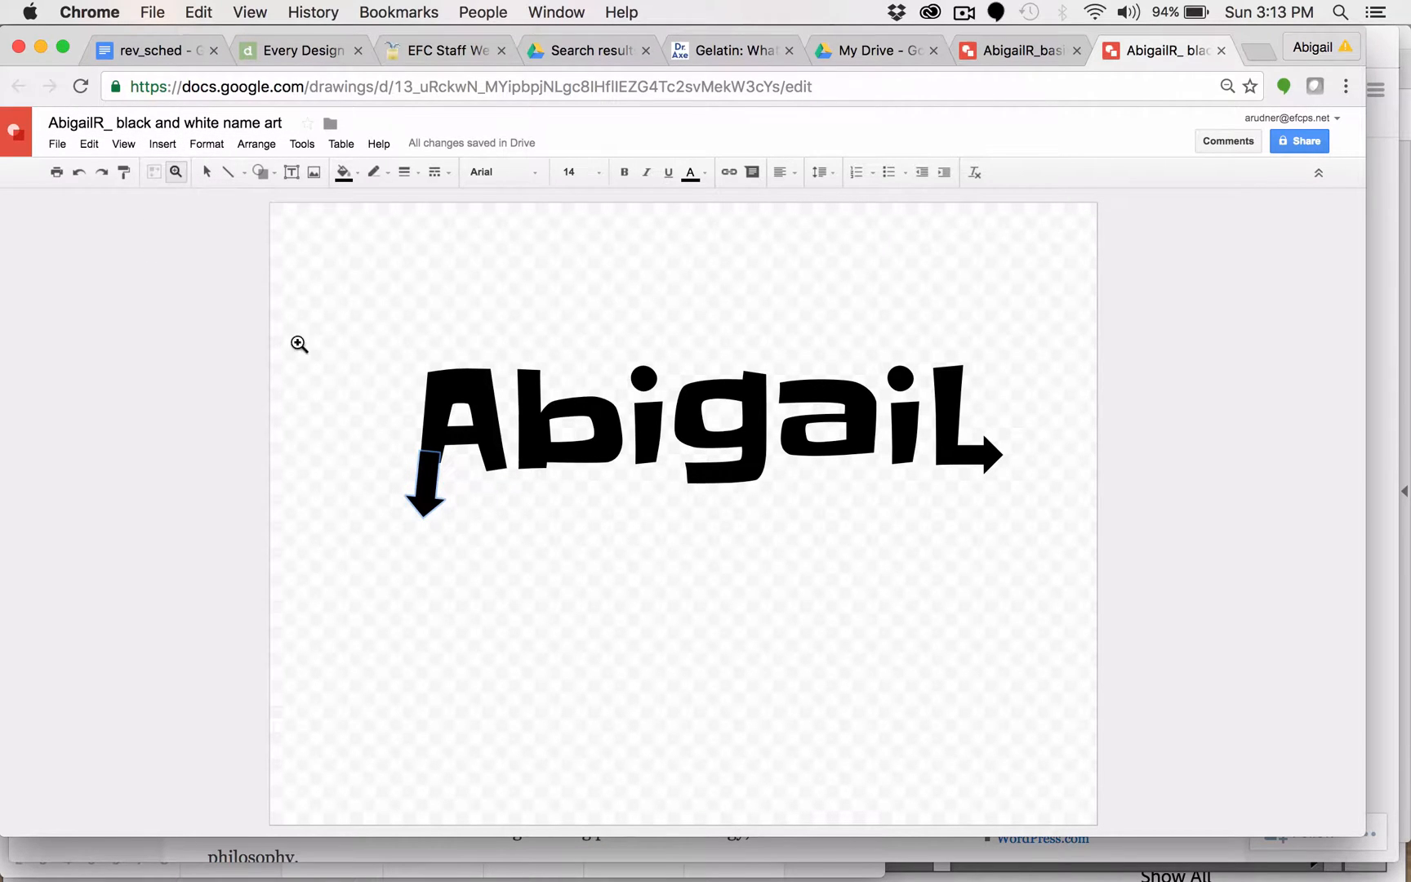
click(423, 464)
click(424, 482)
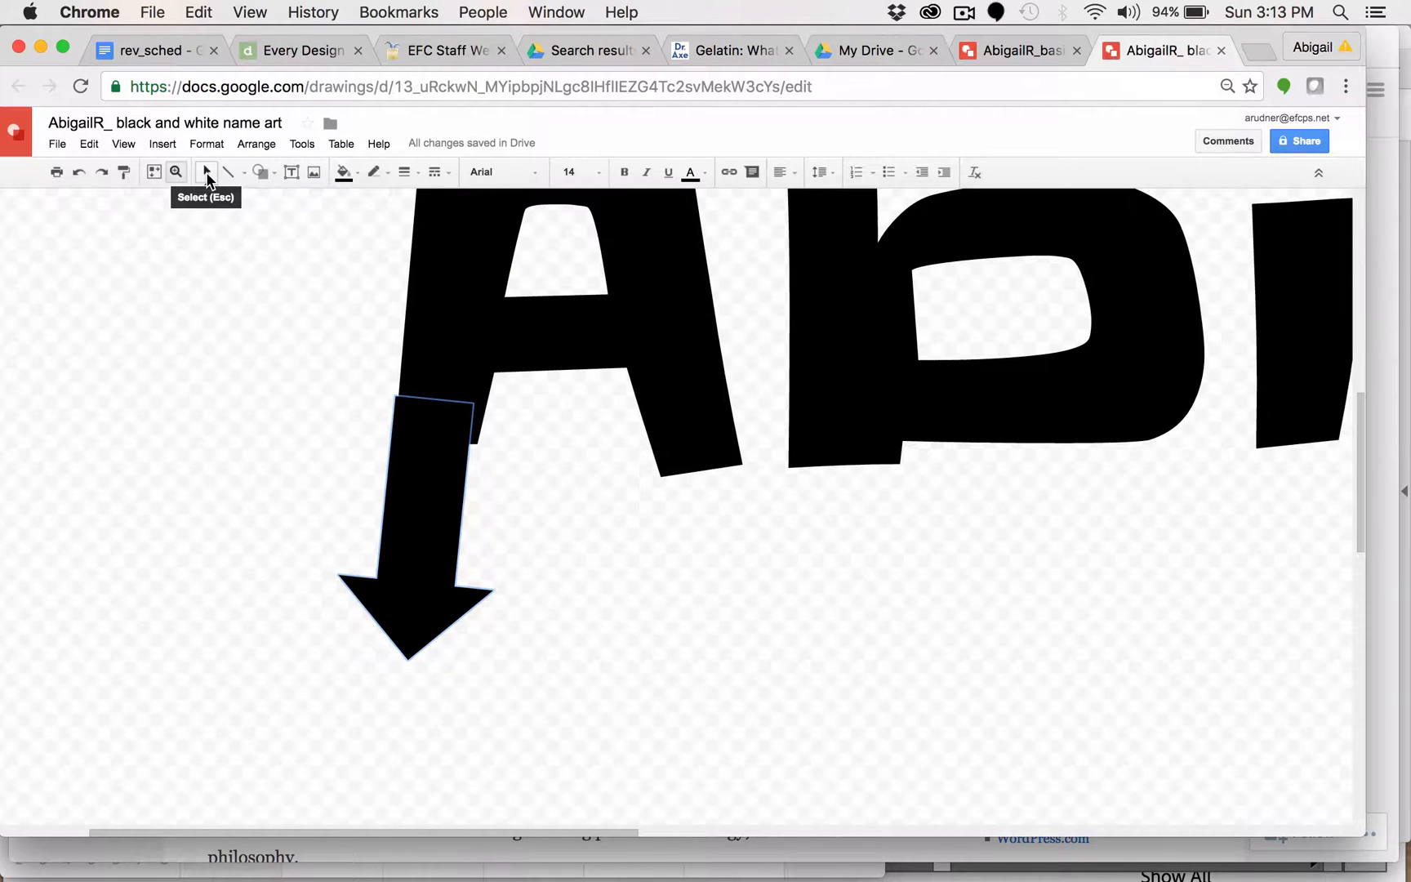
click(207, 173)
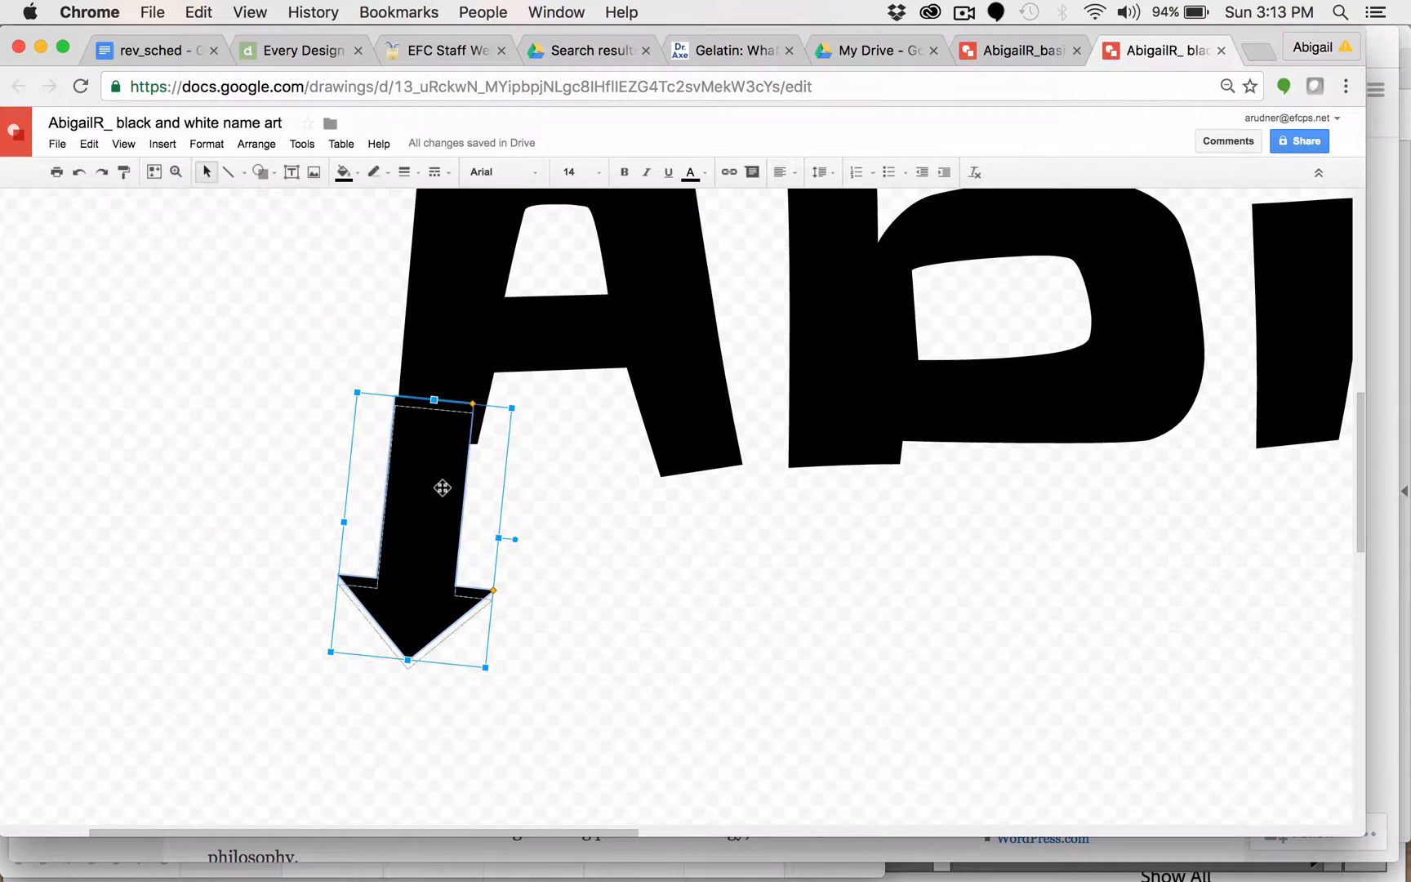
drag(442, 487, 462, 449)
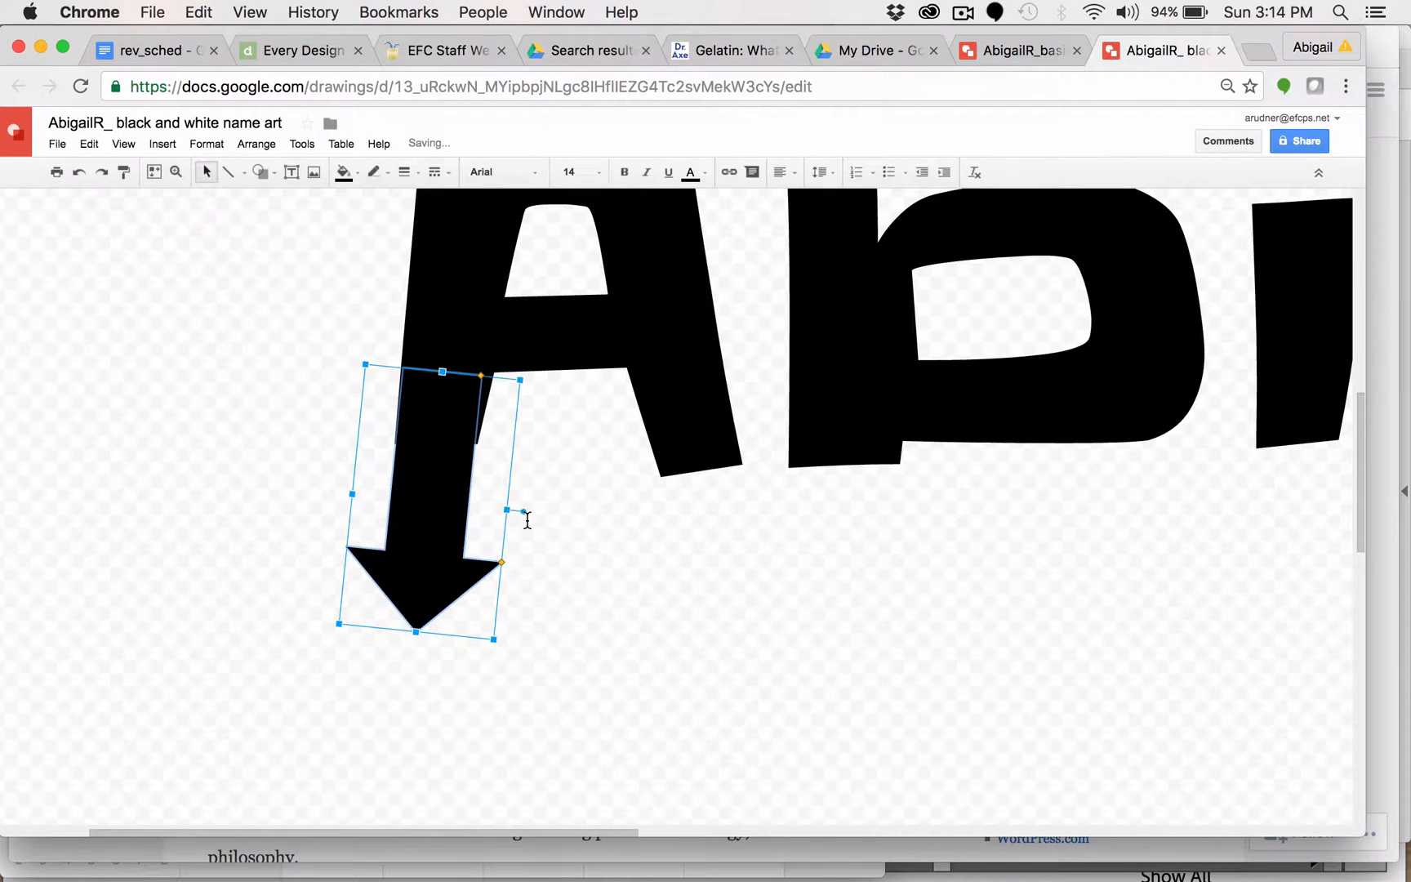
drag(507, 509, 513, 508)
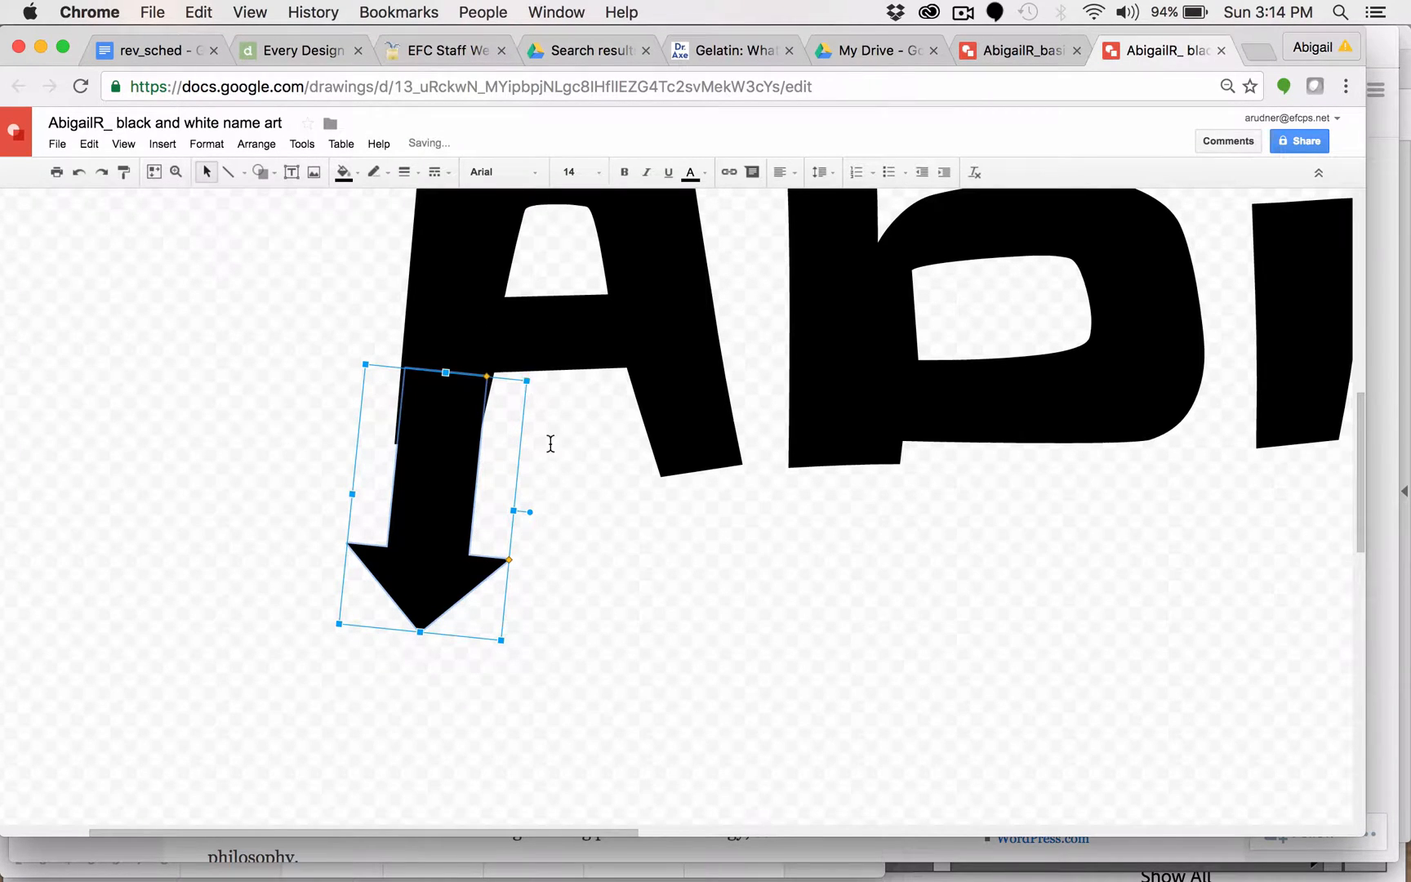
Tilt the down arrow slightly further and nudge it sideways until its shaft lines up with the first letter's left leg
drag(529, 514, 533, 524)
key(Left)
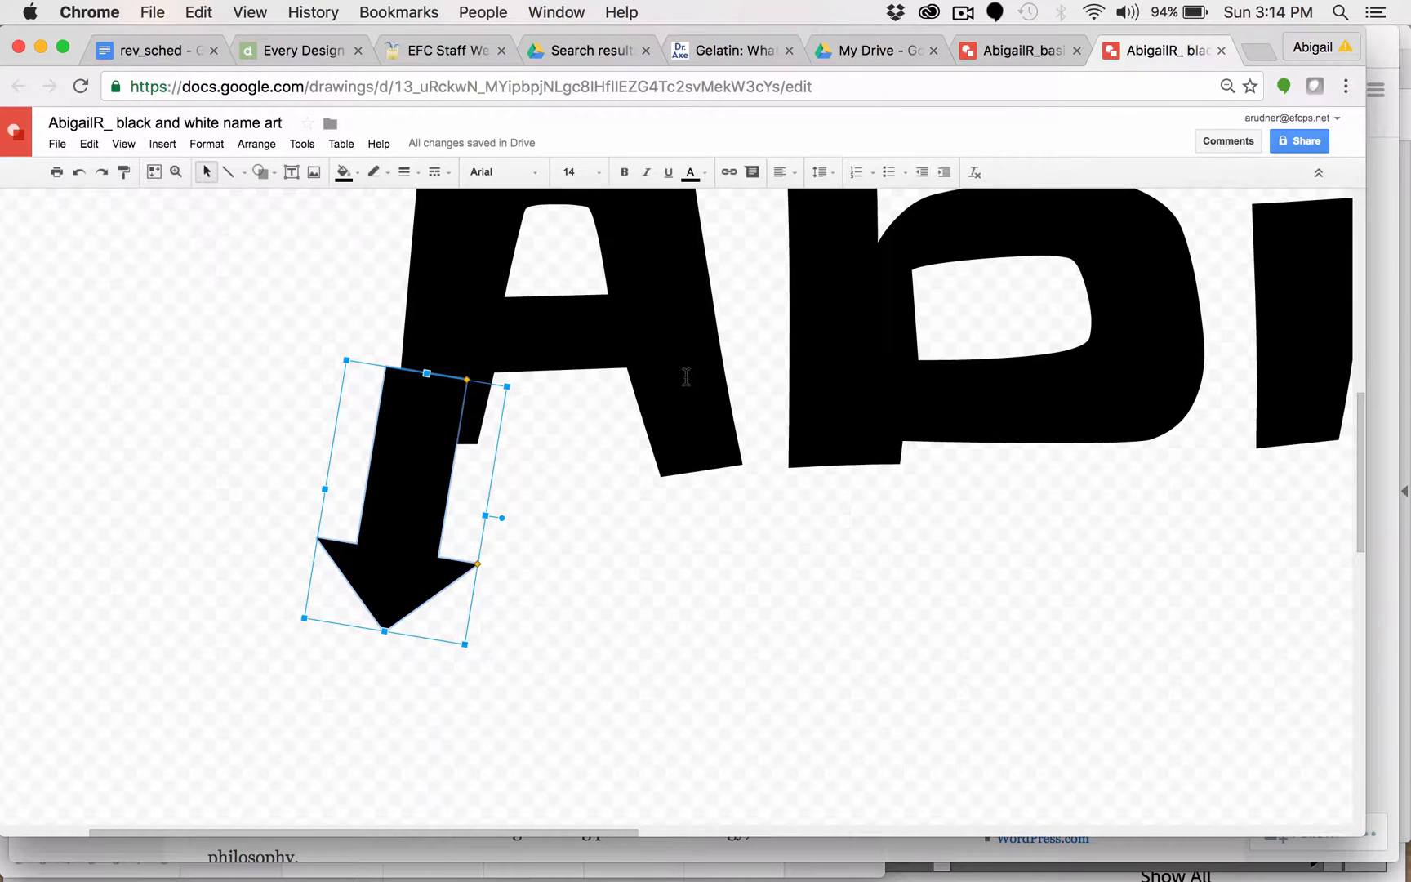
key(shift+Right)
key(shift+Right)
key(shift+Right)
key(shift+Right)
key(Right)
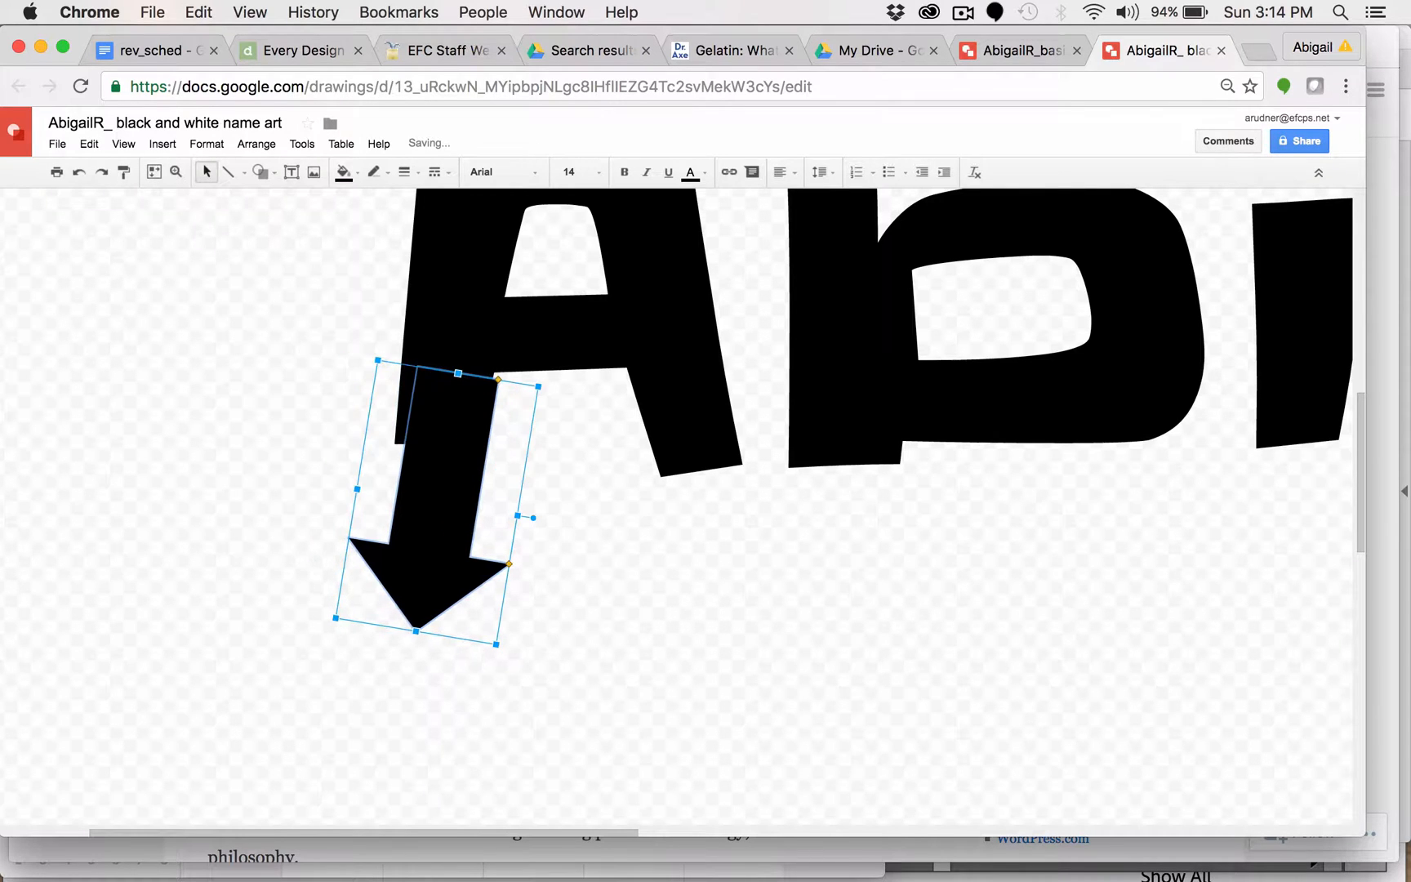
key(shift+Down)
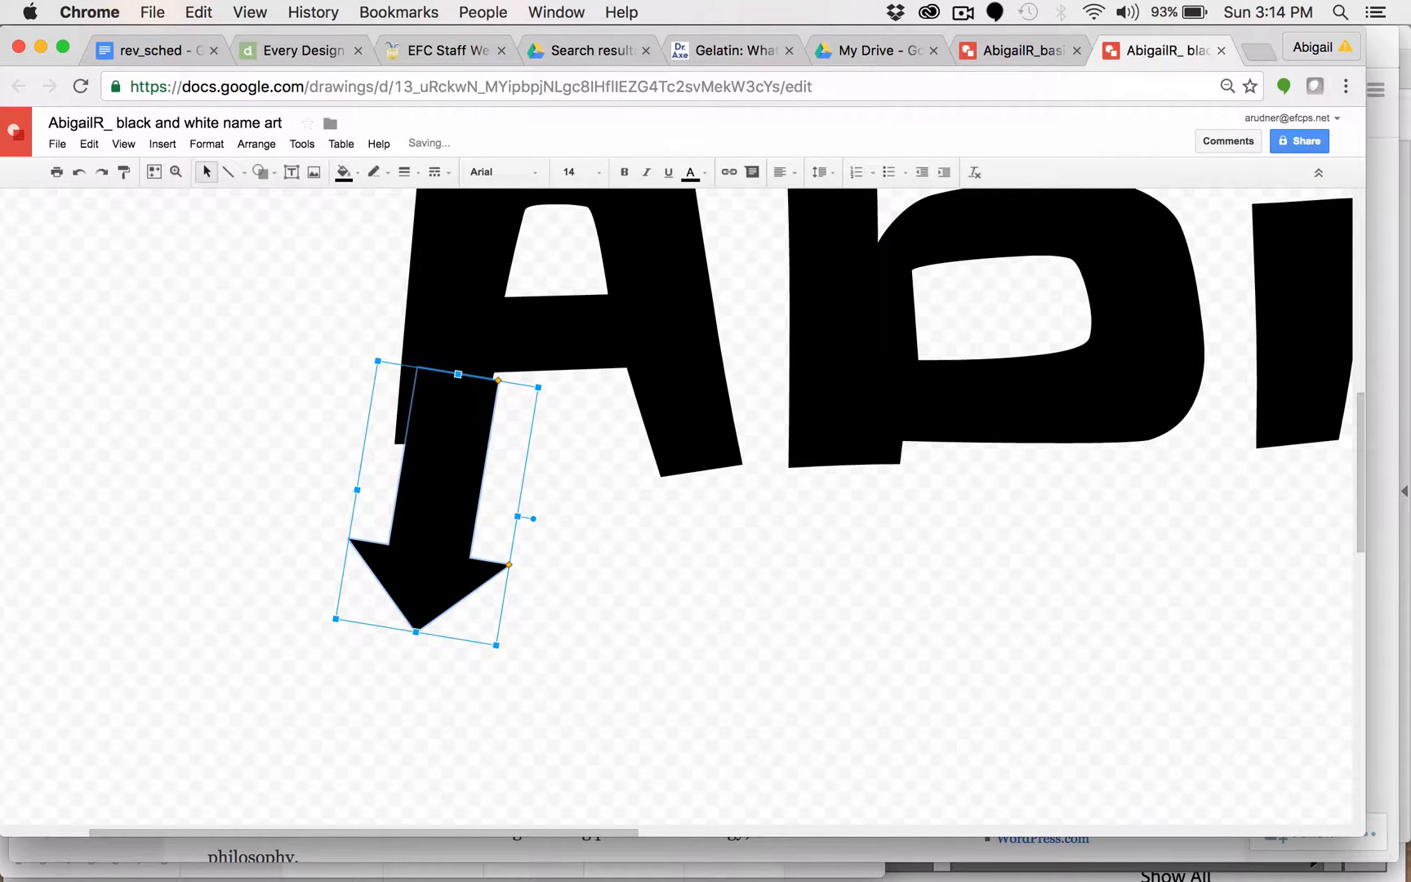
key(shift+Left)
key(shift+Left)
key(shift+Left)
key(shift+Left)
key(shift+Left)
key(shift+Left)
key(shift+Left)
key(shift+Left)
key(shift+Left)
key(shift+Left)
key(shift+Left)
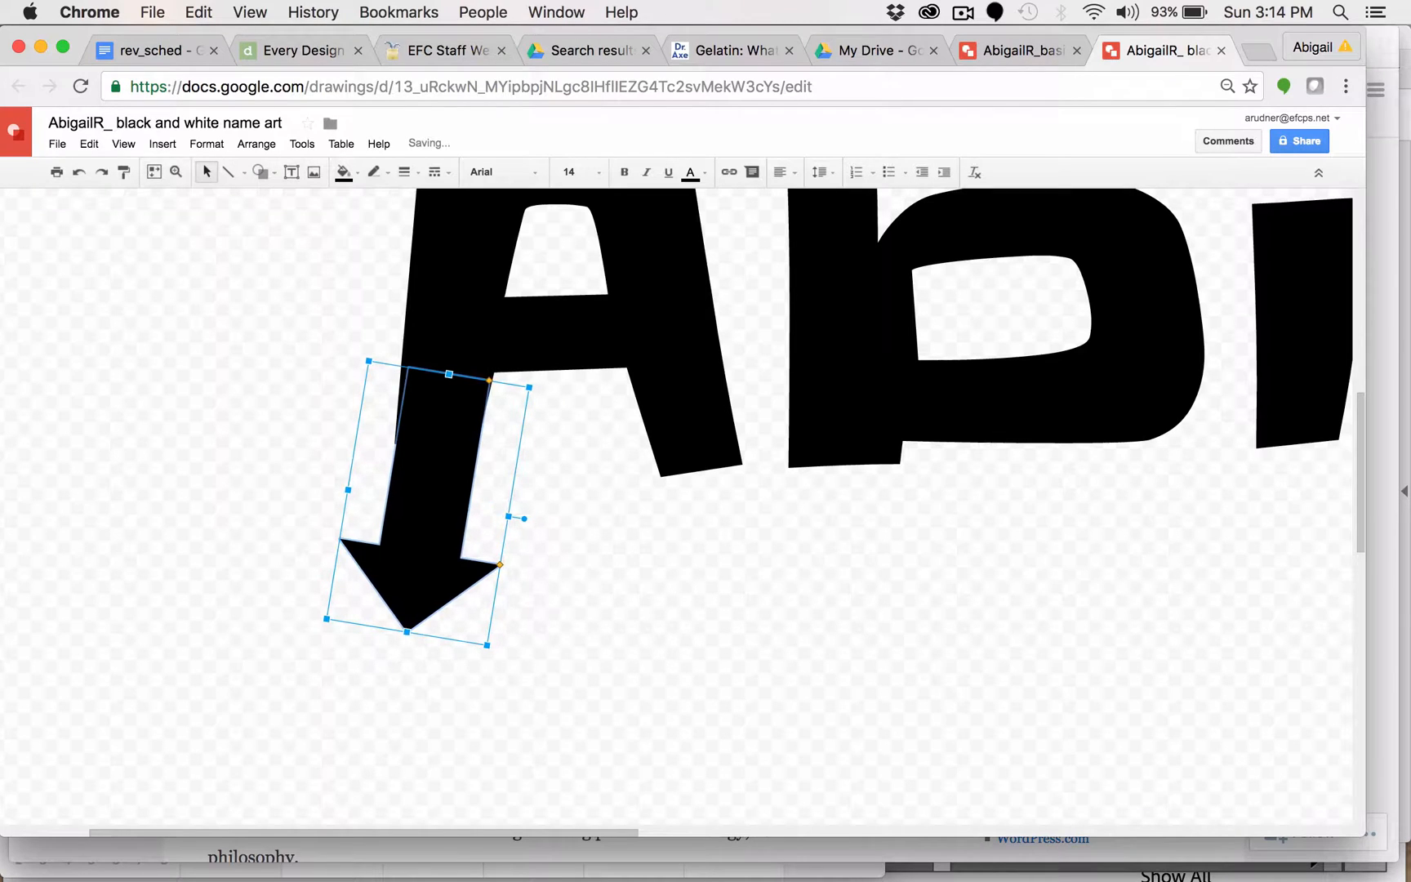
key(shift+Left)
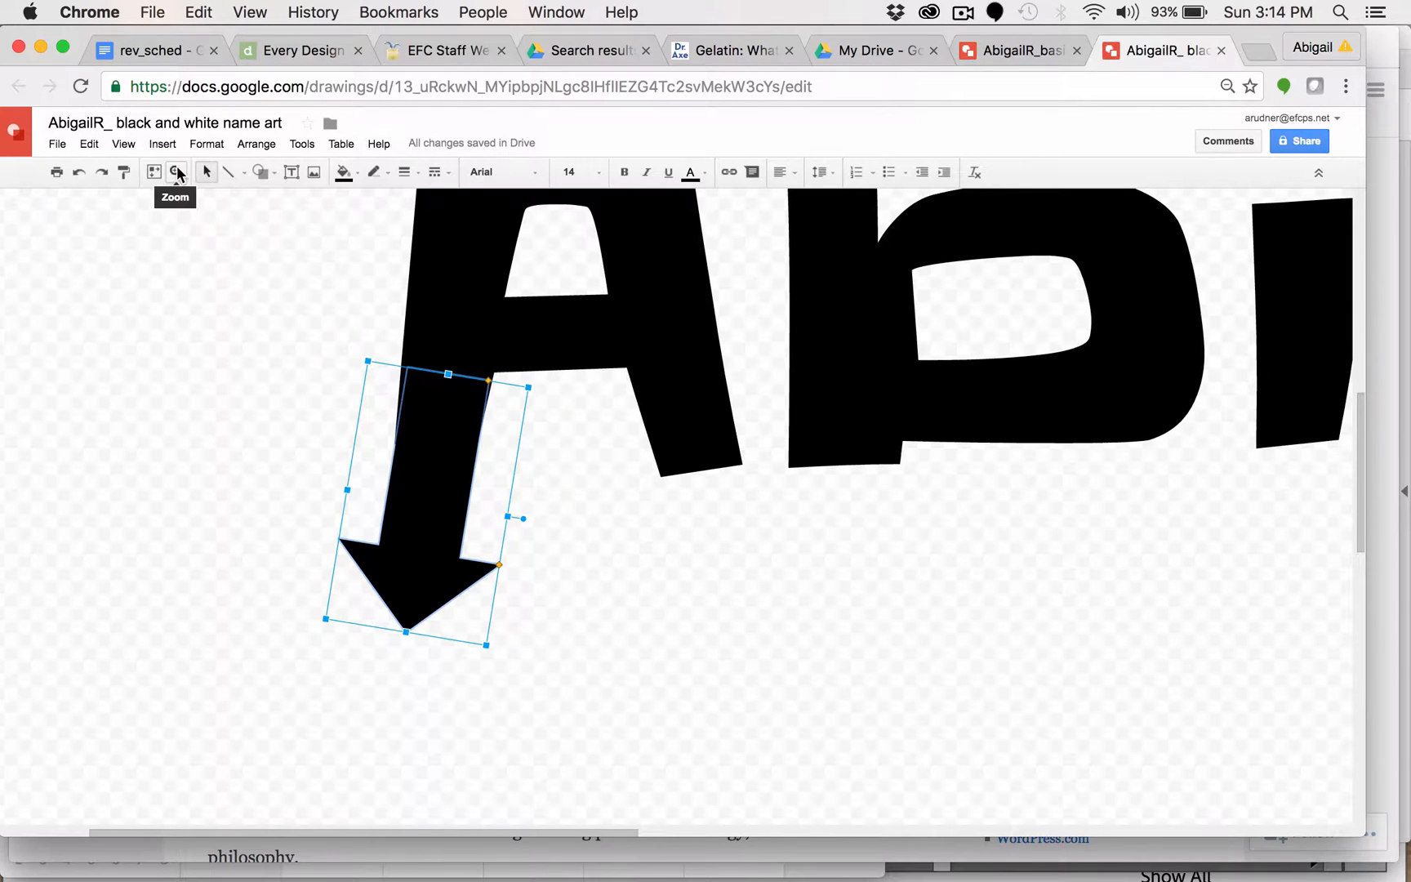
click(125, 145)
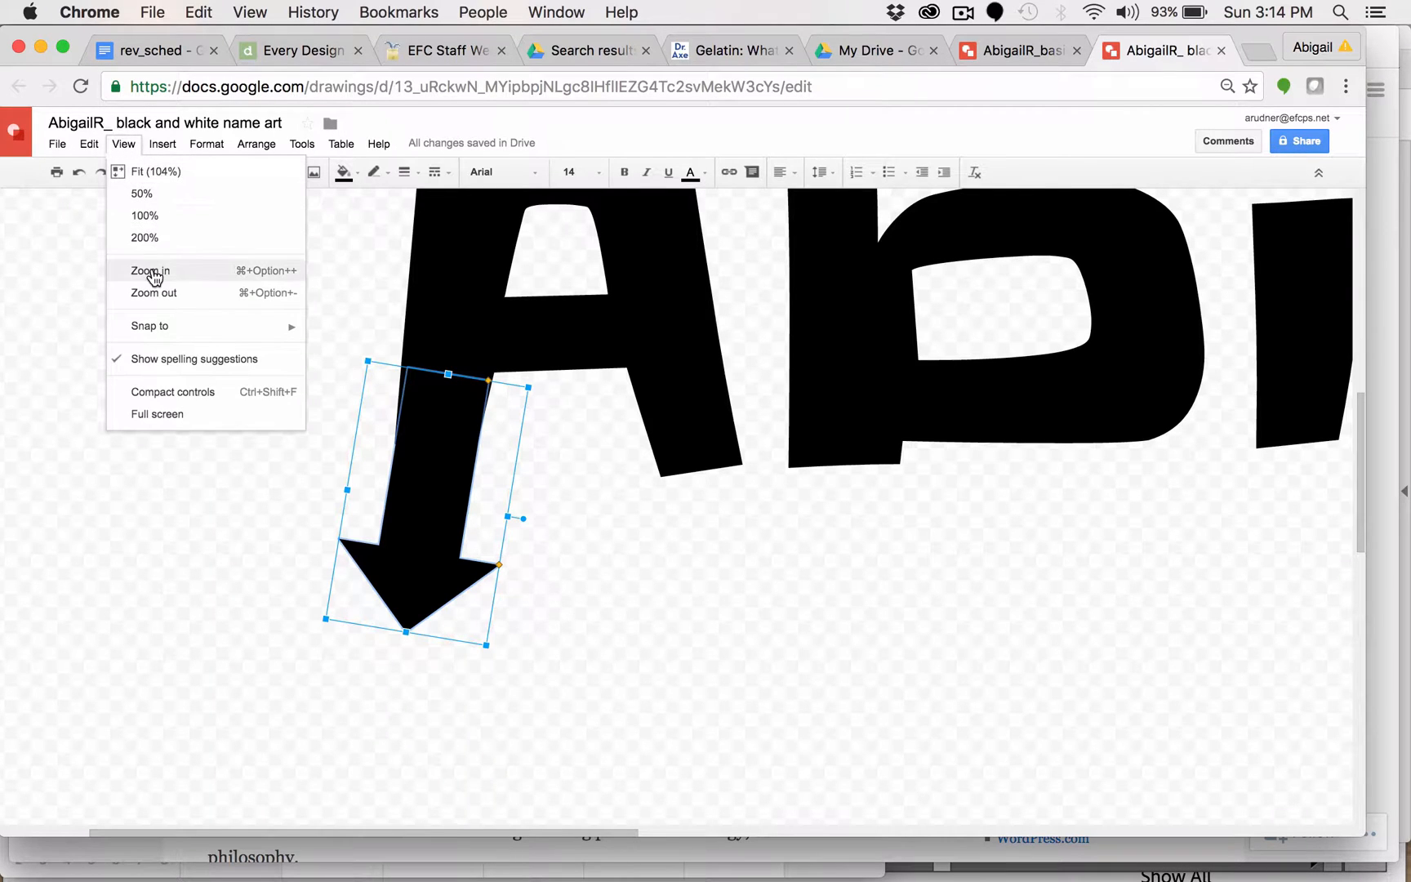
click(174, 173)
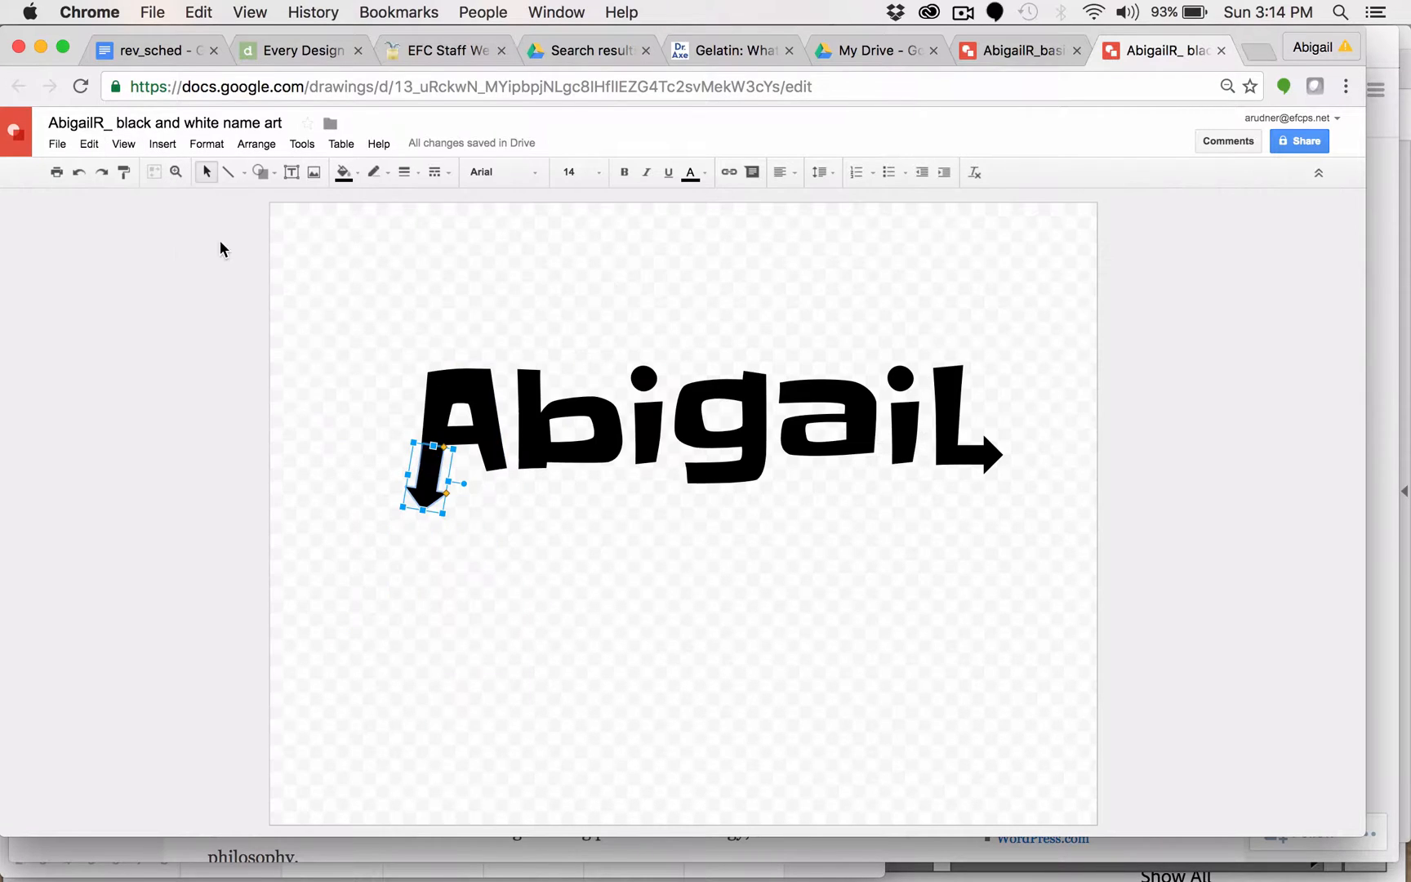
click(186, 271)
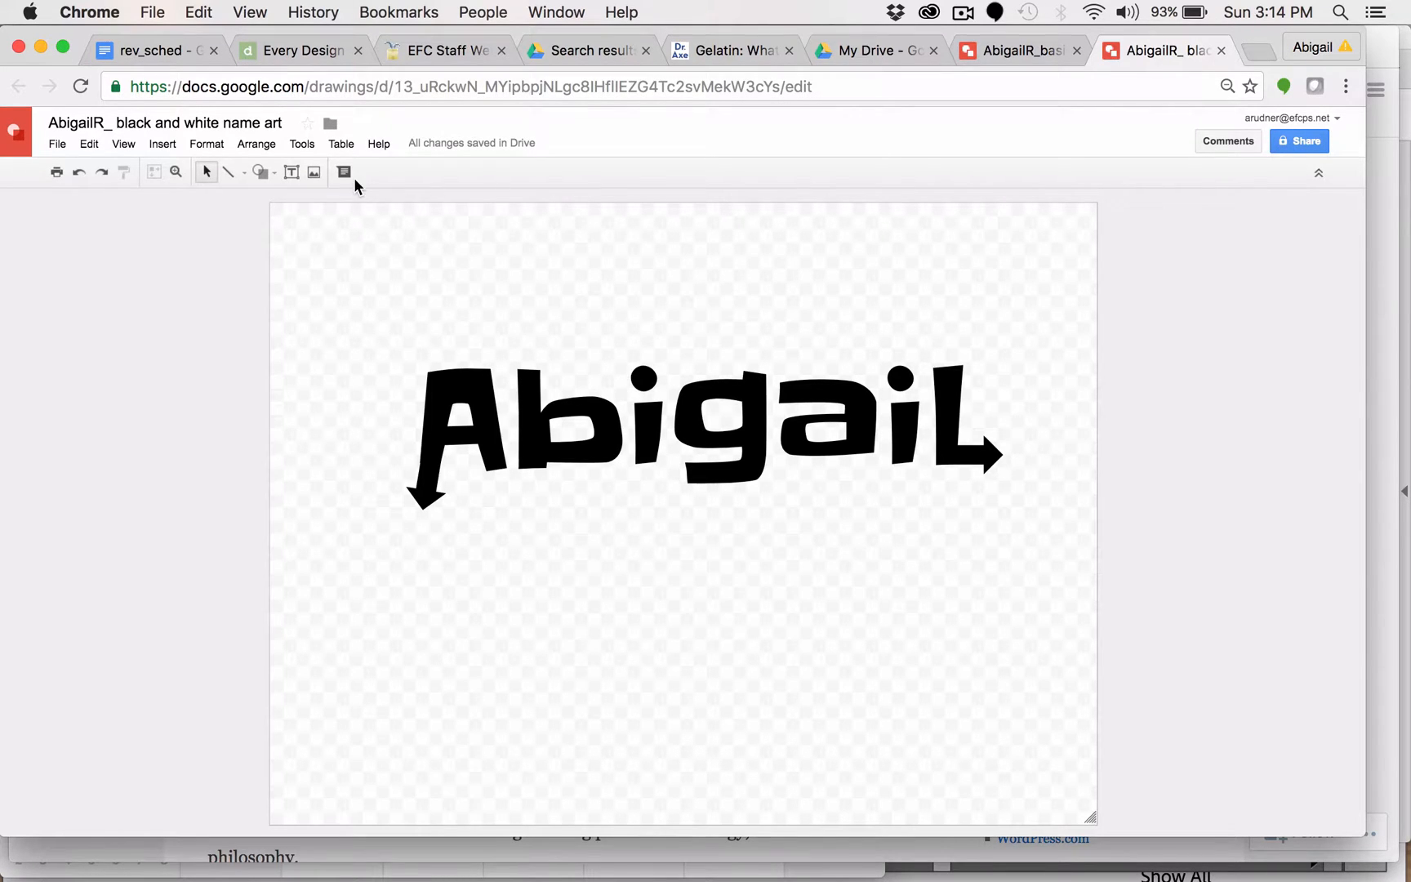
Paste another copy of the arrow, move it to the tail of the letter g and rotate it to point left
click(89, 144)
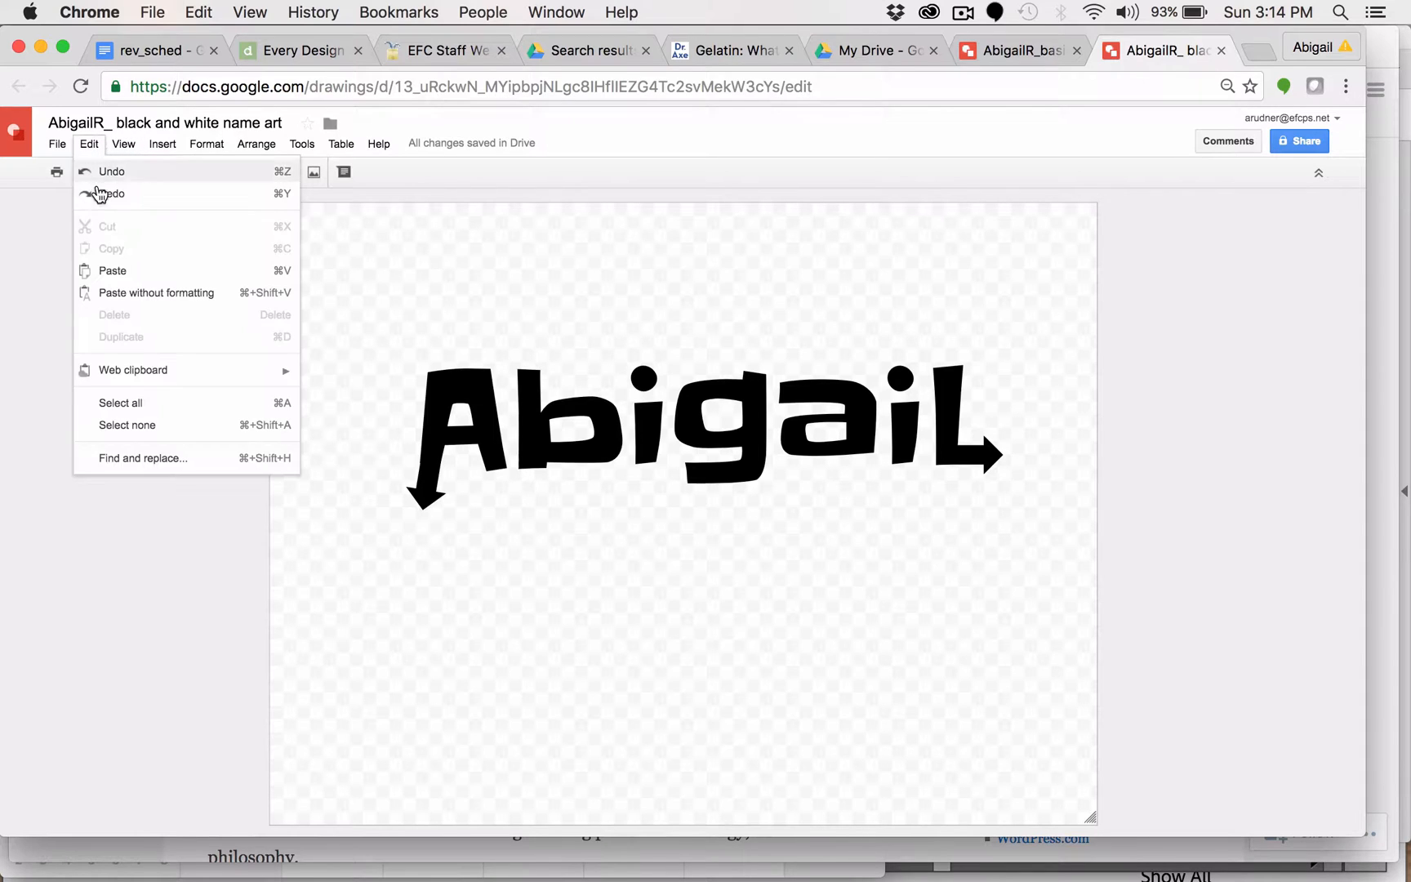
click(112, 270)
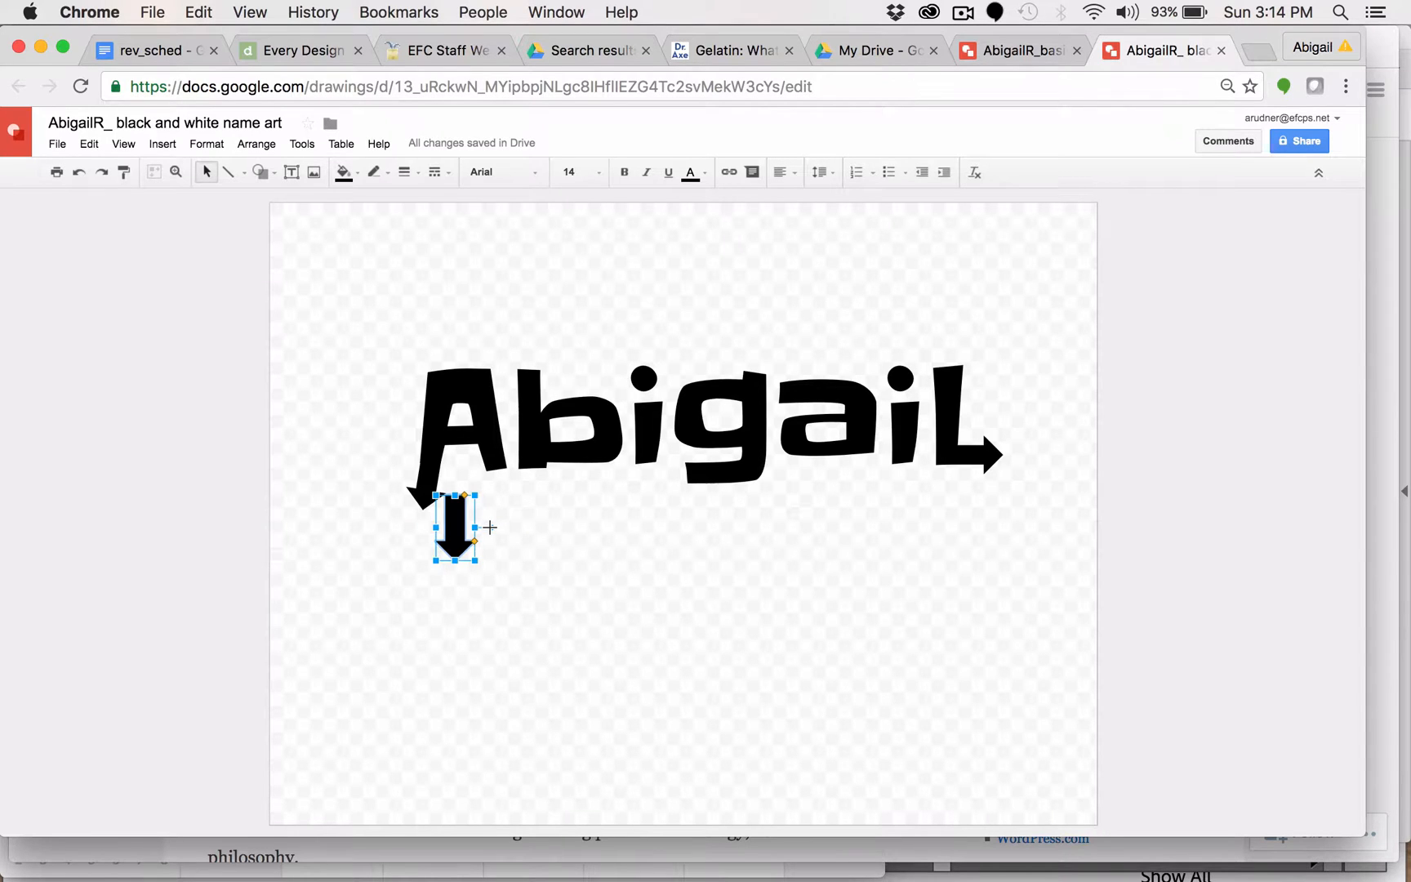
drag(489, 528, 671, 492)
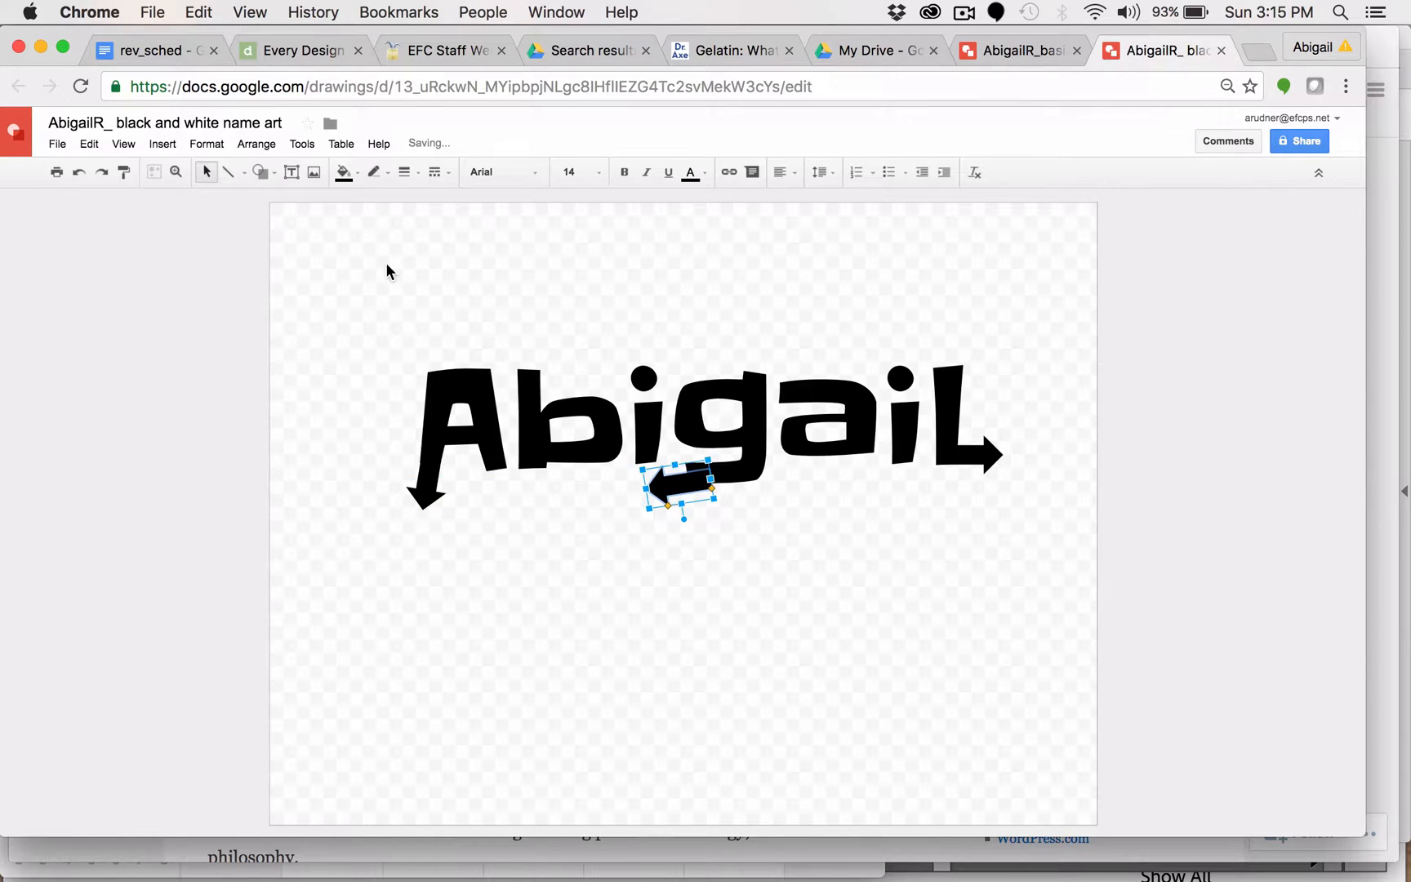
Shift the left-pointing arrow up and left so that its shaft meets the open end of the g's tail
click(177, 172)
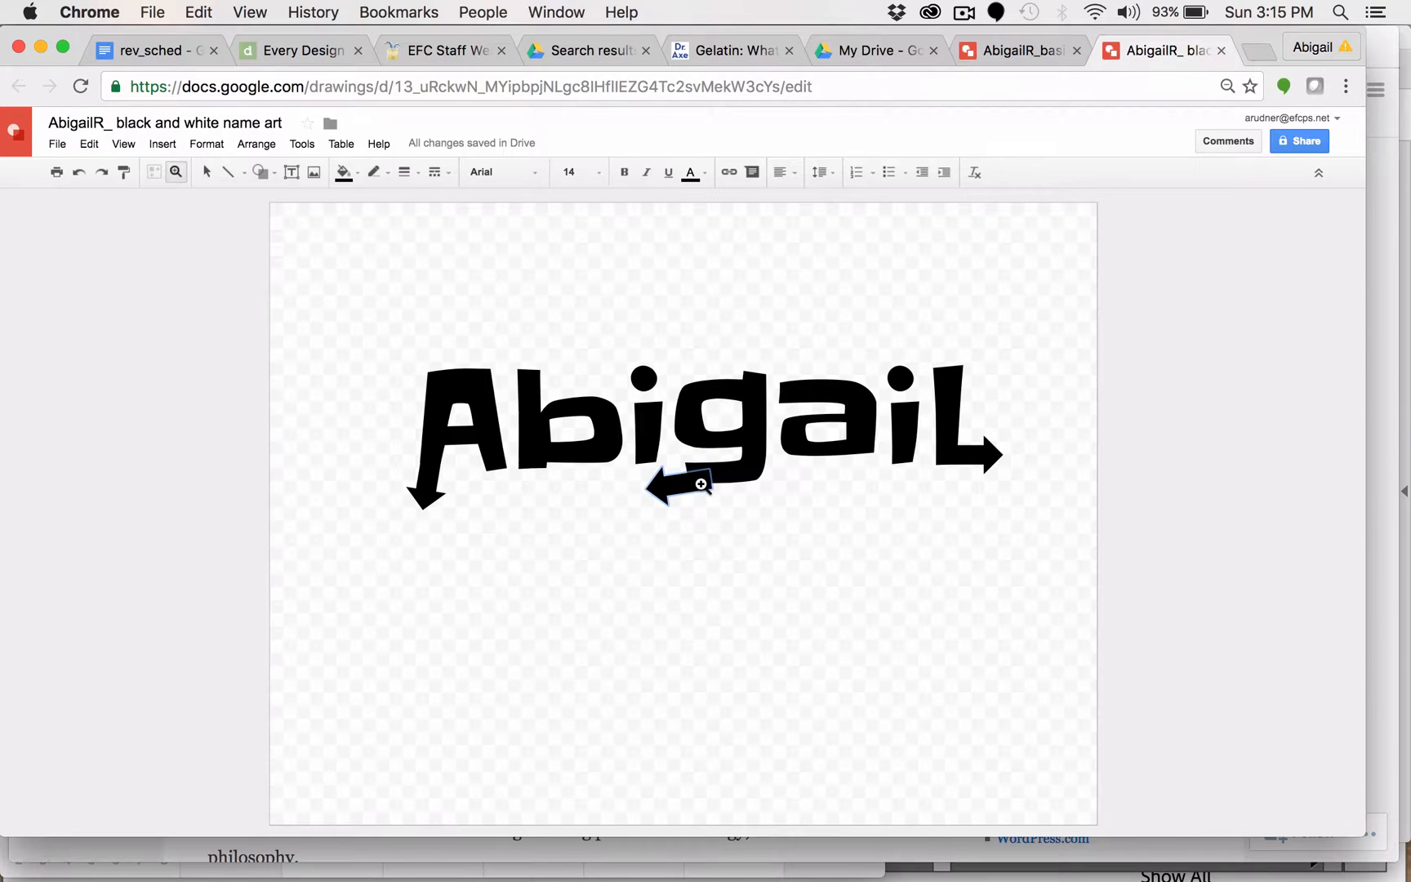
click(699, 480)
click(687, 468)
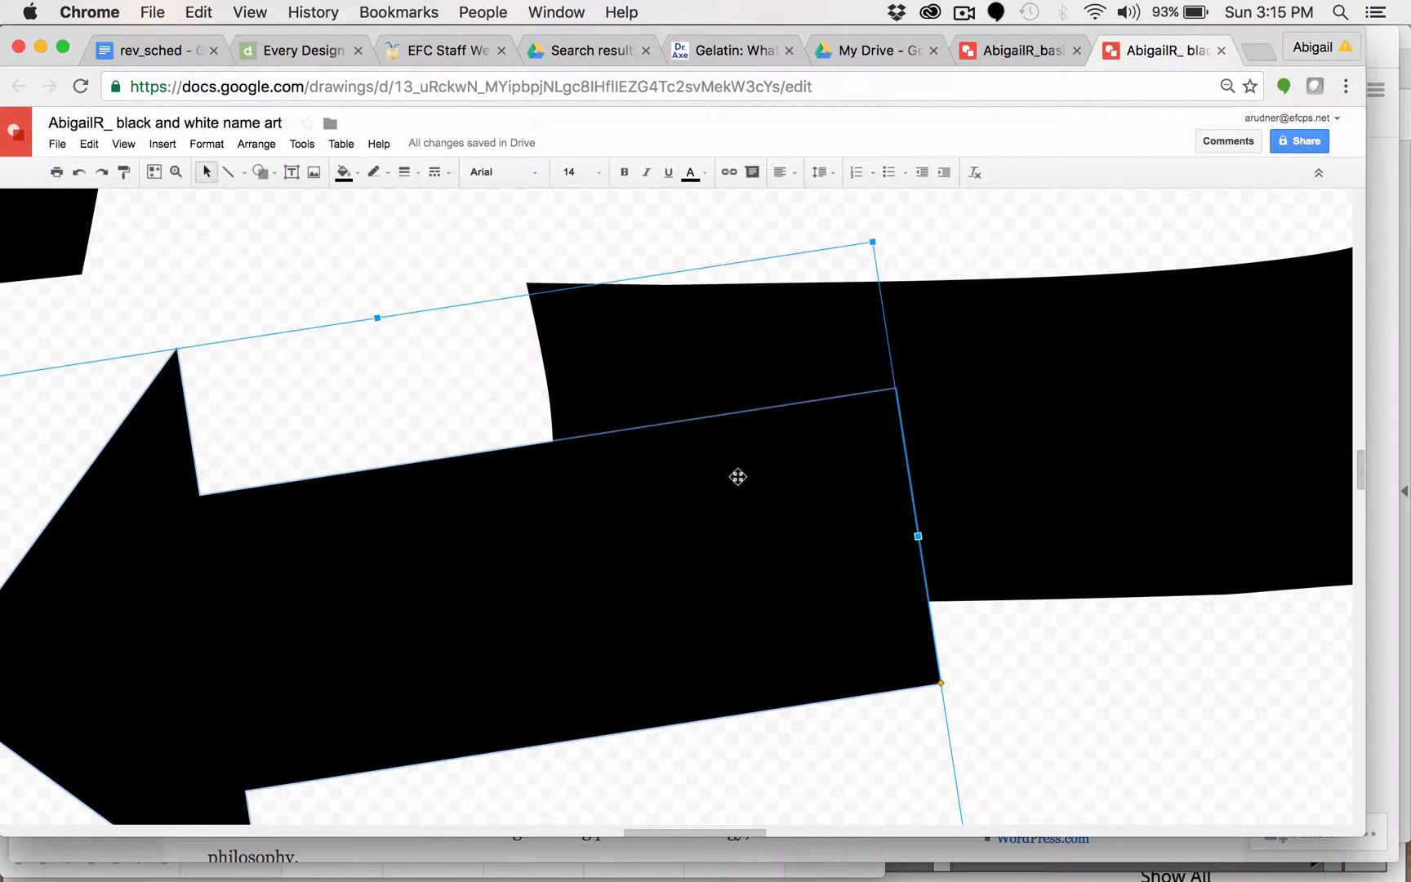
key(super+minus)
key(super+minus)
key(super+minus)
key(super+minus)
key(super+minus)
key(super+minus)
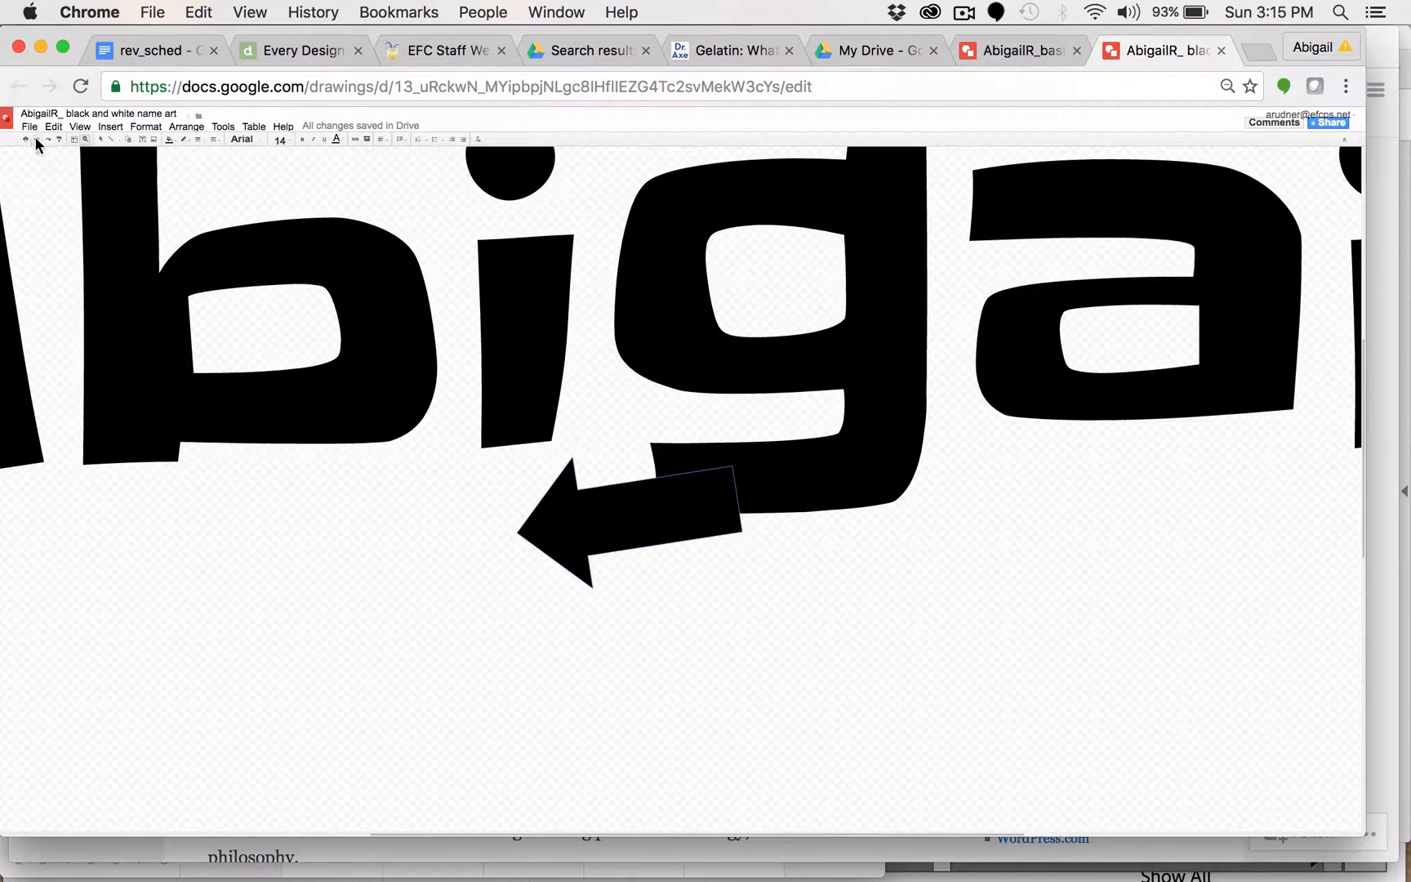
key(super+equal)
key(super+equal)
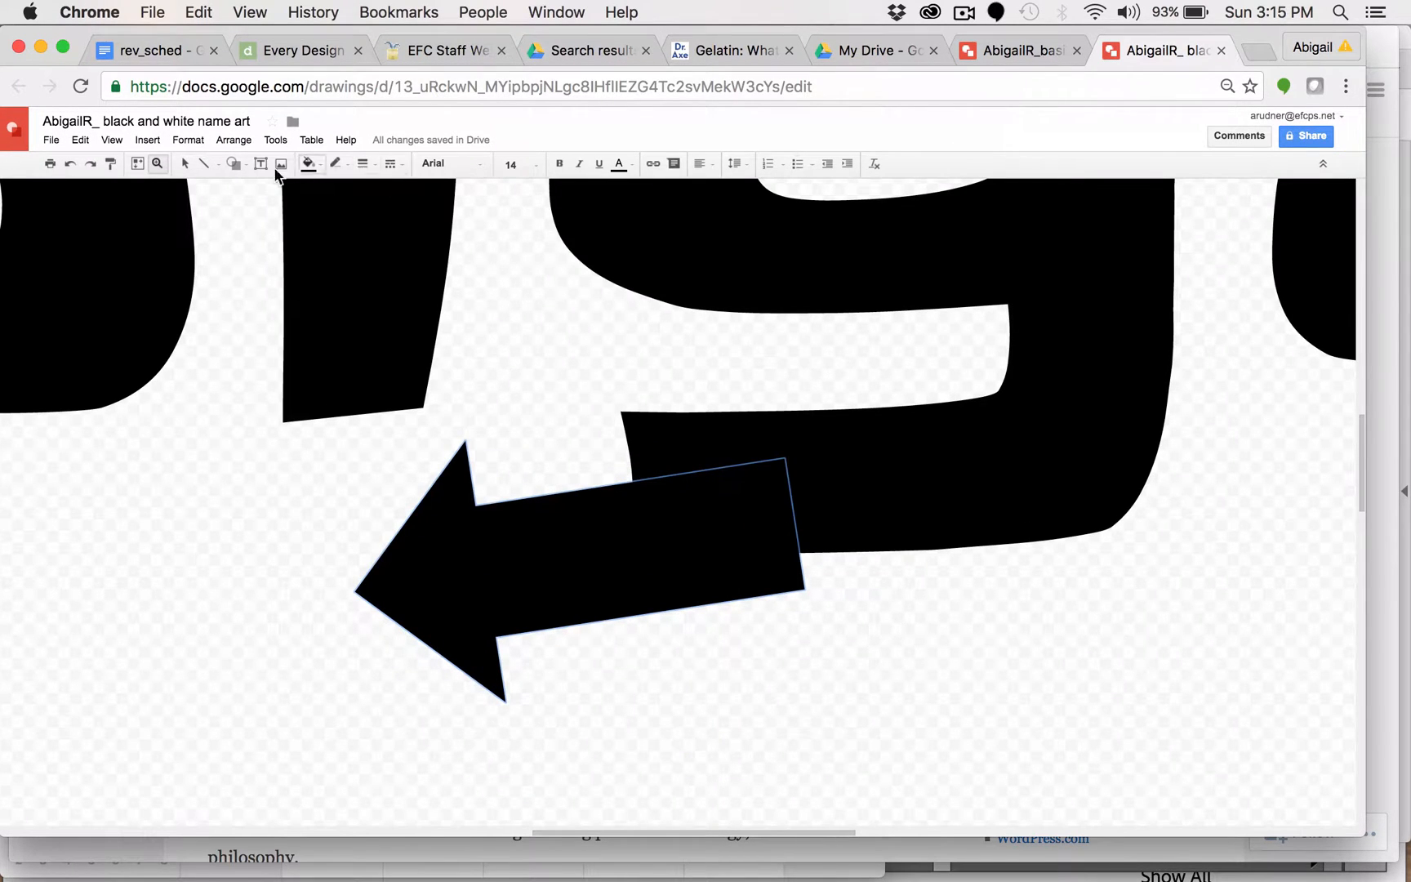
click(186, 163)
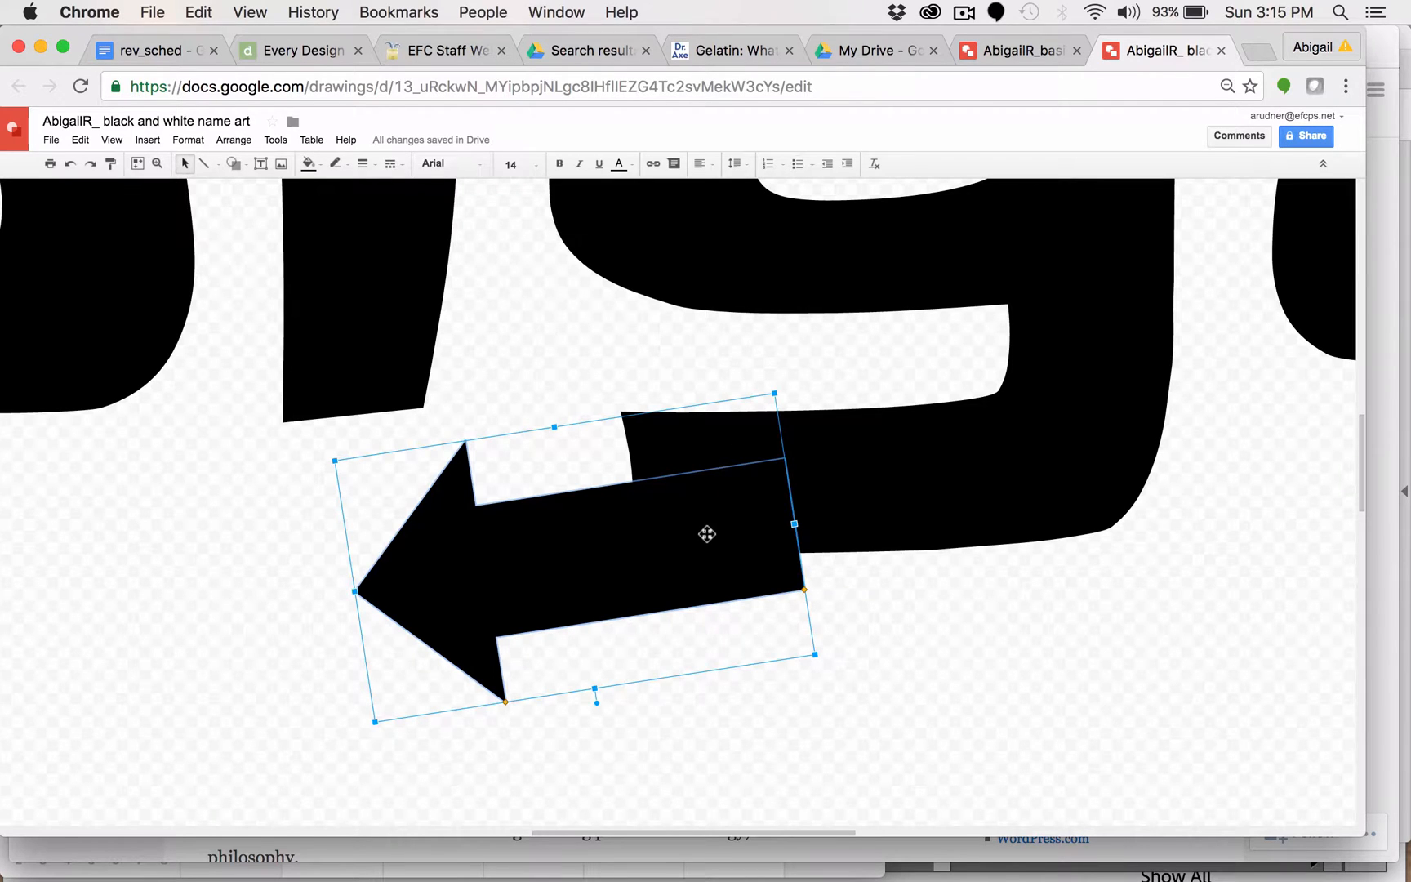
drag(704, 535, 564, 490)
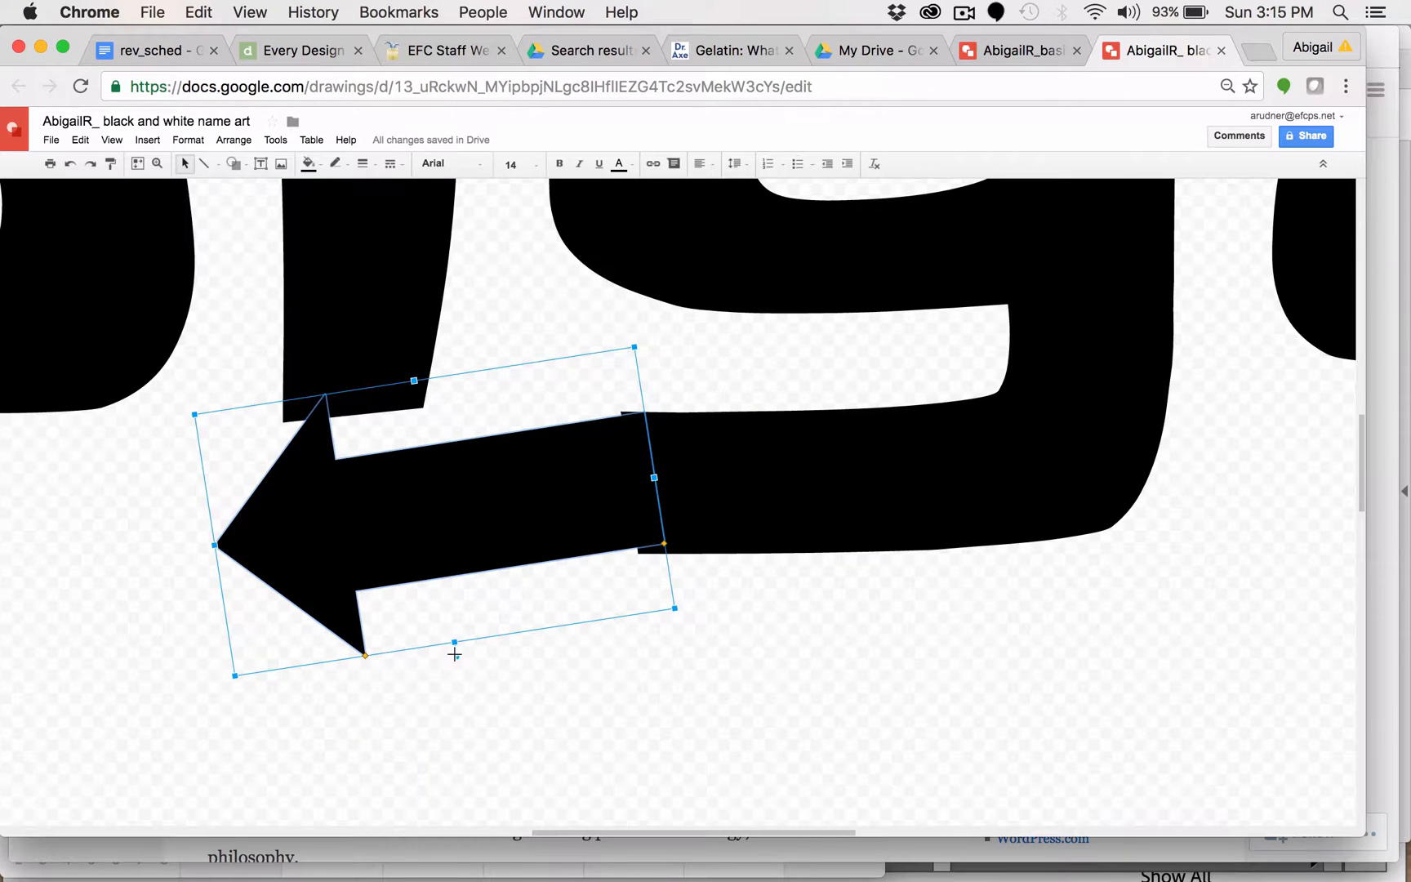
Rotate the g's arrow closer to horizontal, thicken it slightly and shift it right, clear of the letter i
drag(455, 656, 445, 656)
drag(592, 514, 662, 498)
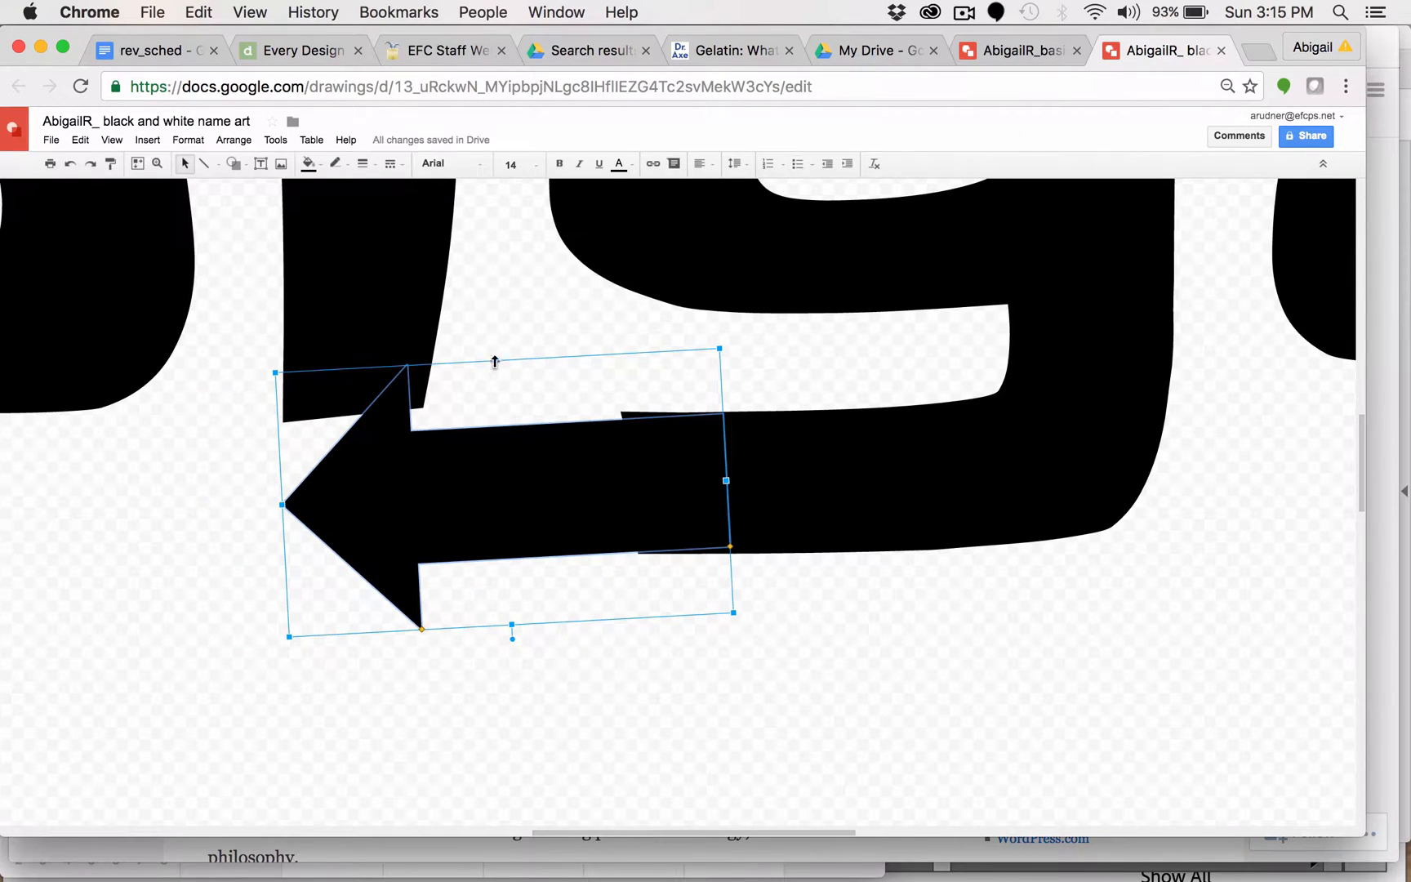
drag(498, 361, 494, 352)
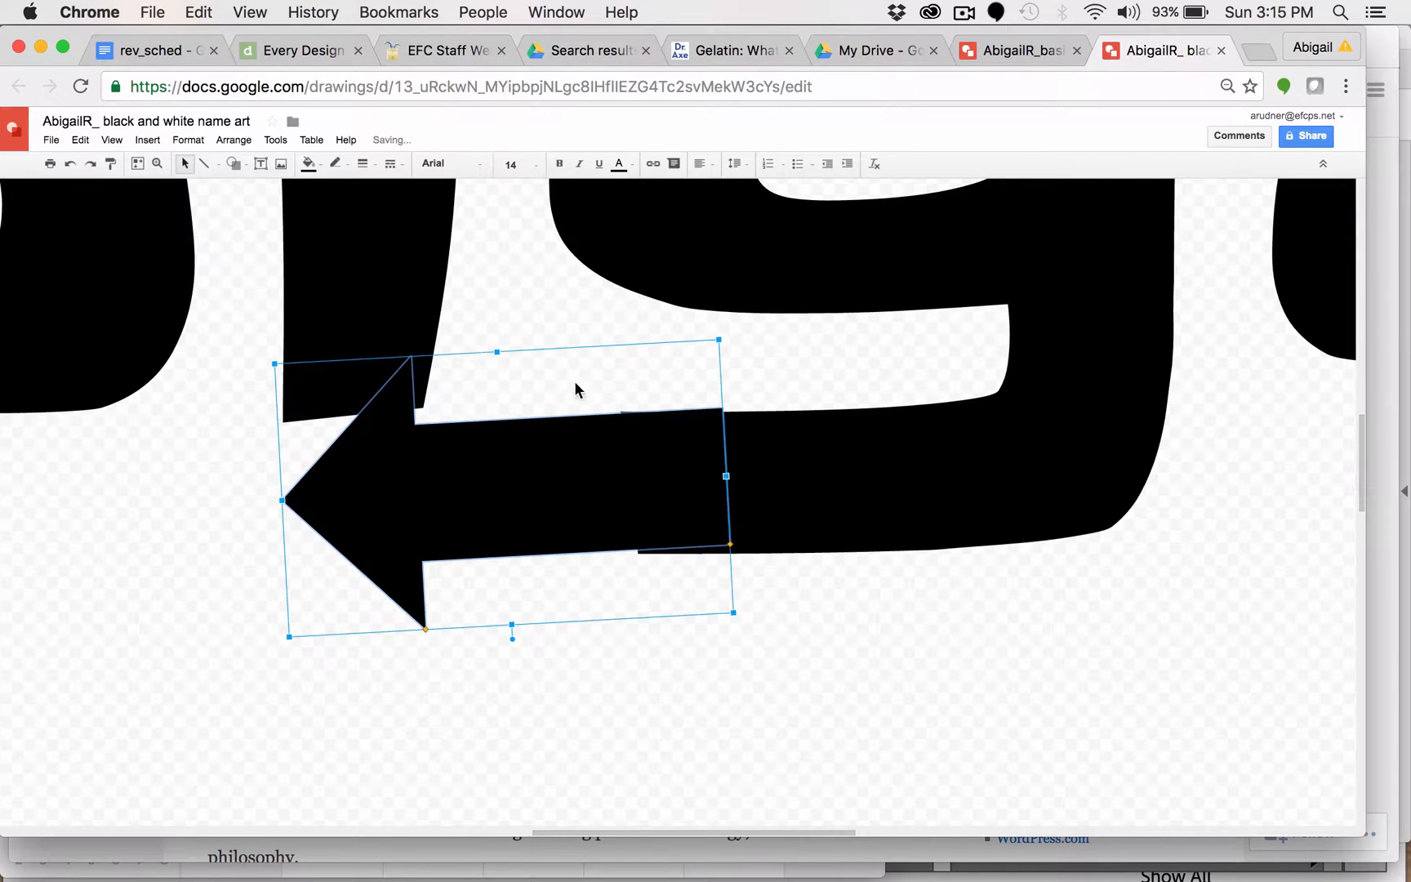
drag(626, 476, 787, 473)
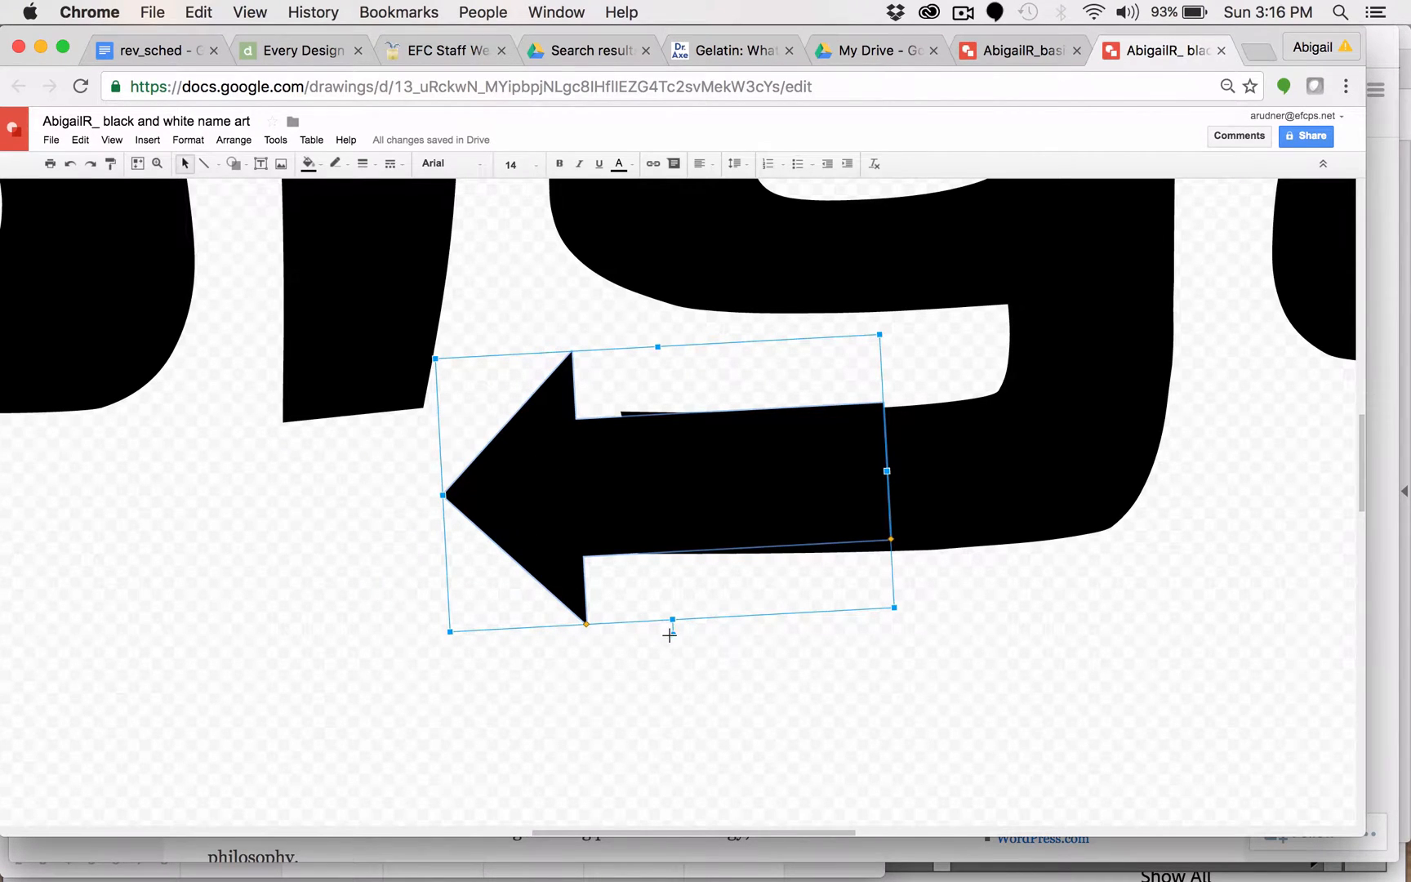
Level the g's arrow horizontally, shift it slightly left and stretch its lower edge down to match the tail's thickness
drag(670, 636, 651, 592)
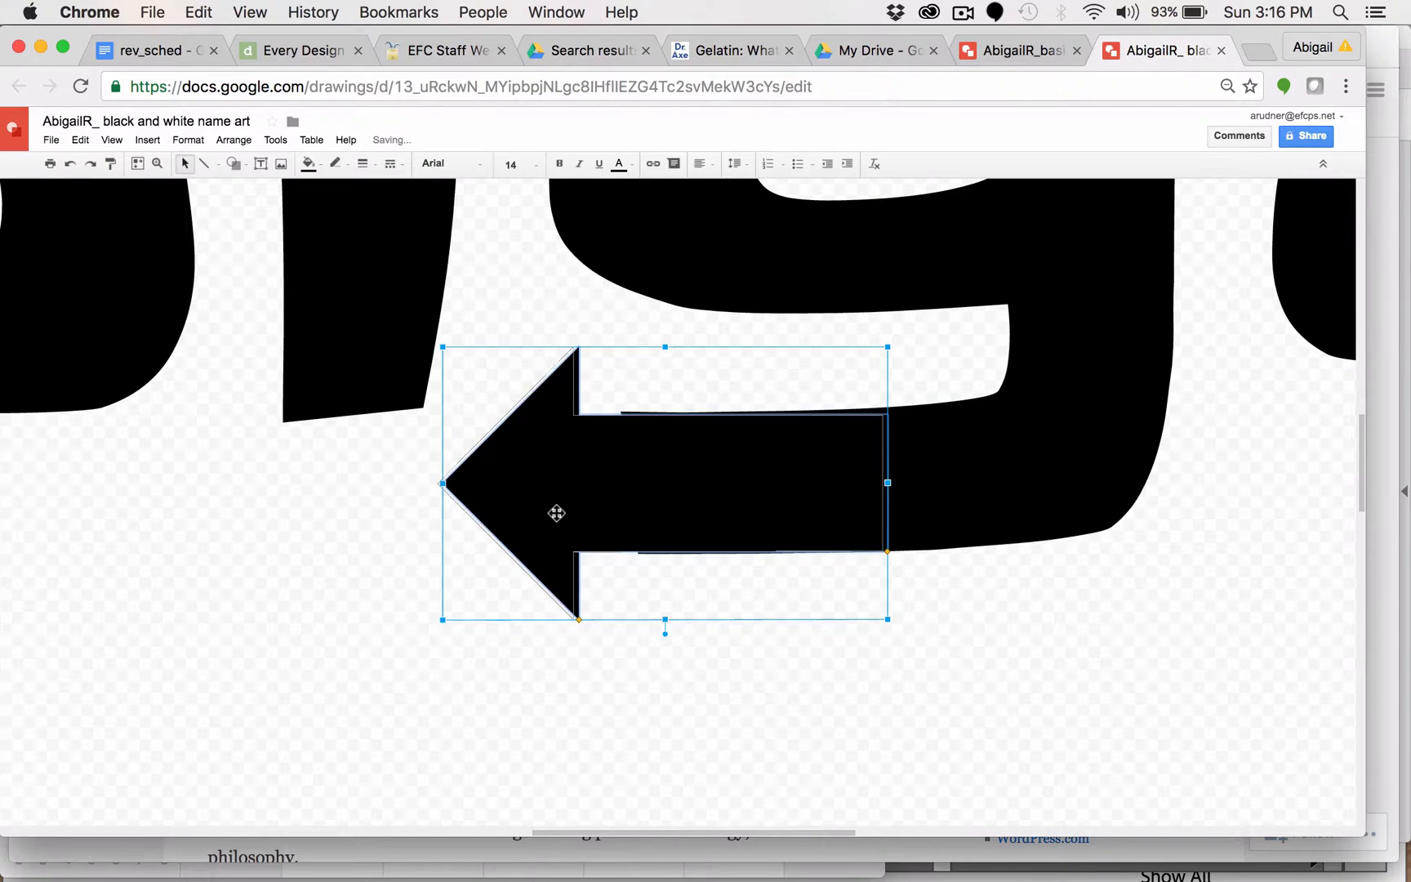
drag(556, 513, 532, 514)
click(941, 739)
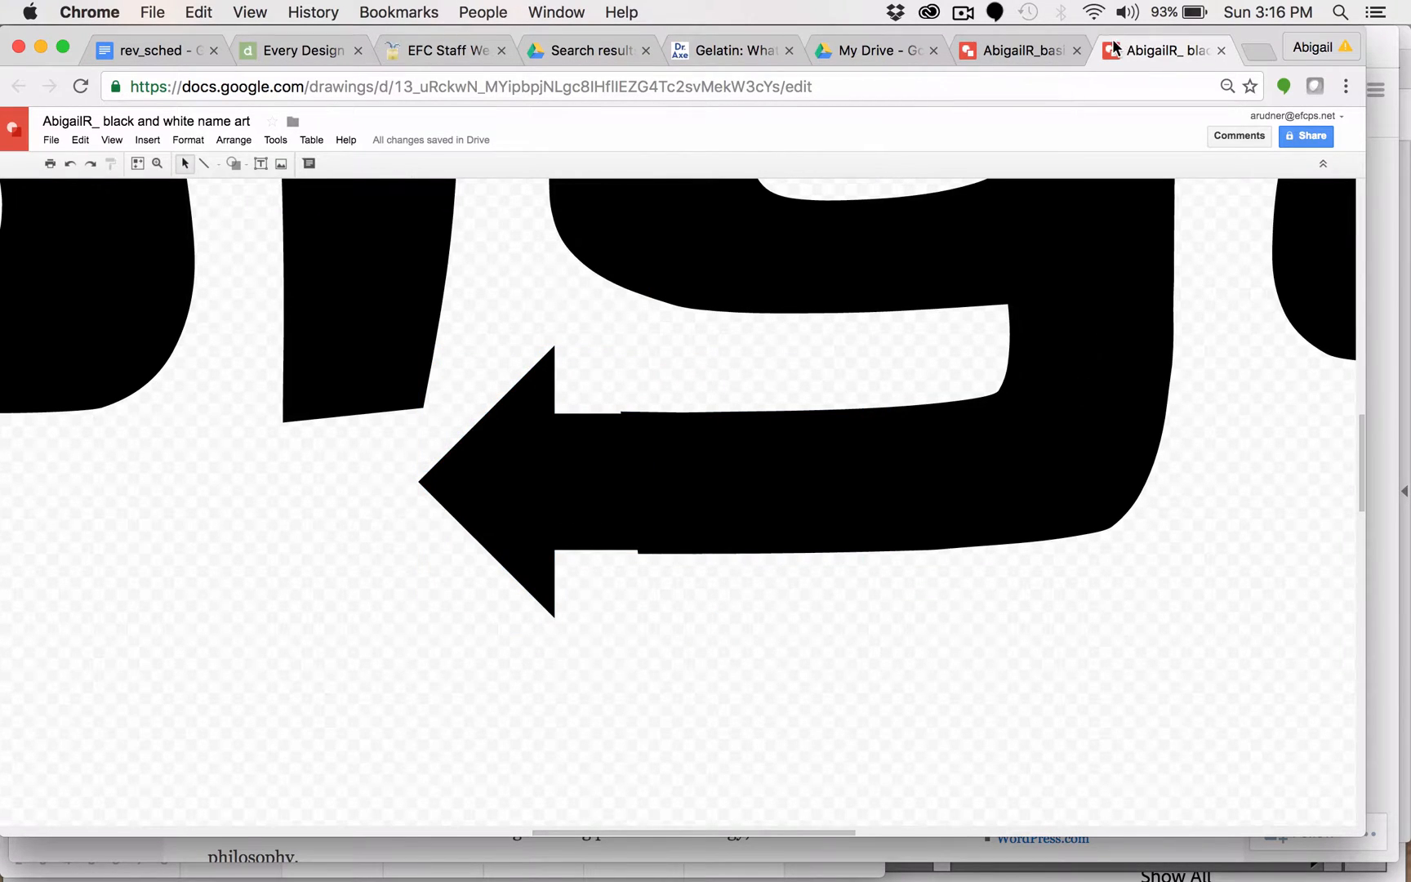
click(510, 475)
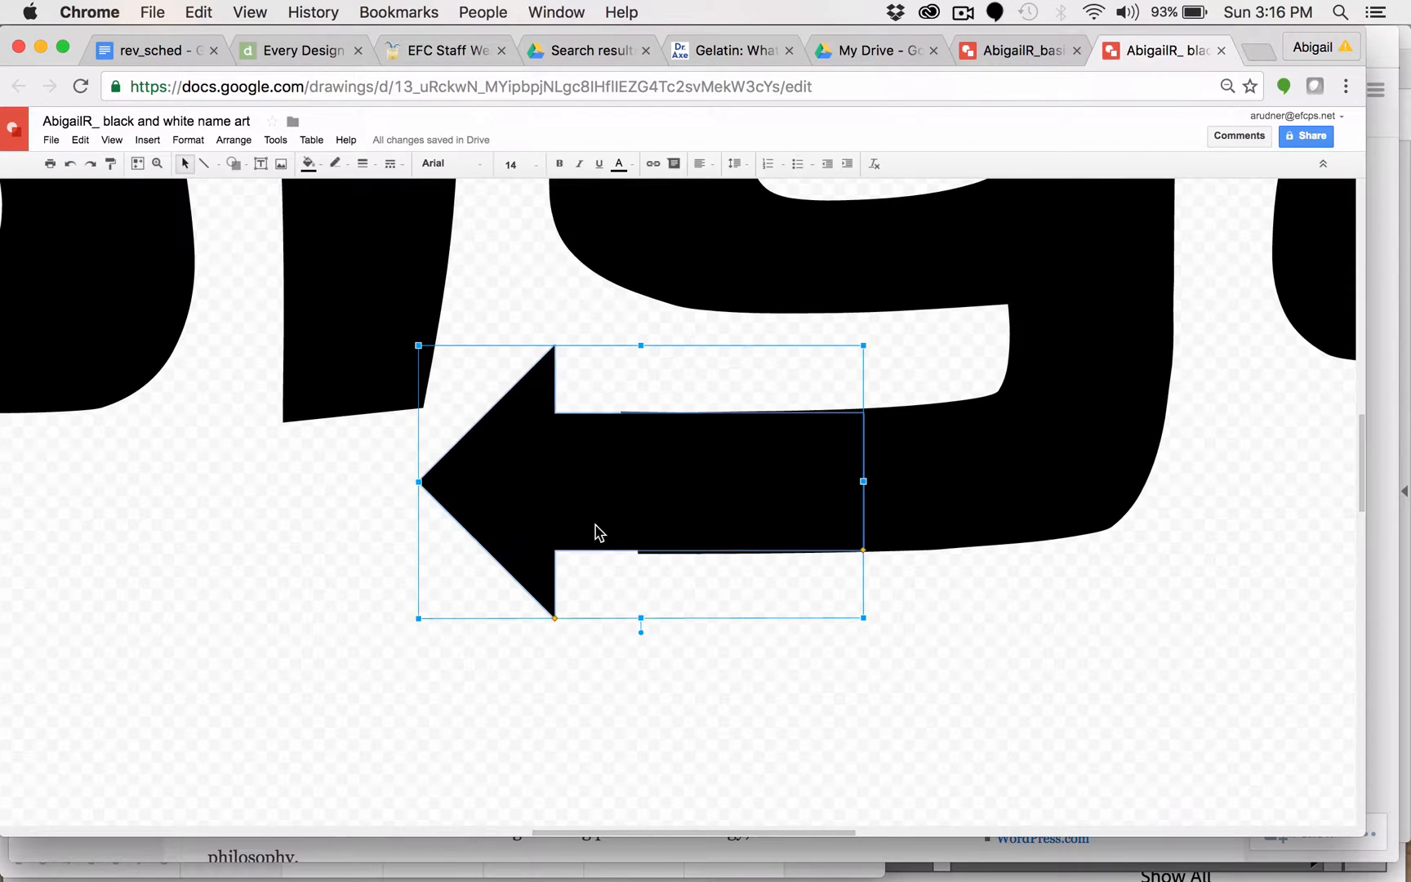
drag(641, 618, 641, 623)
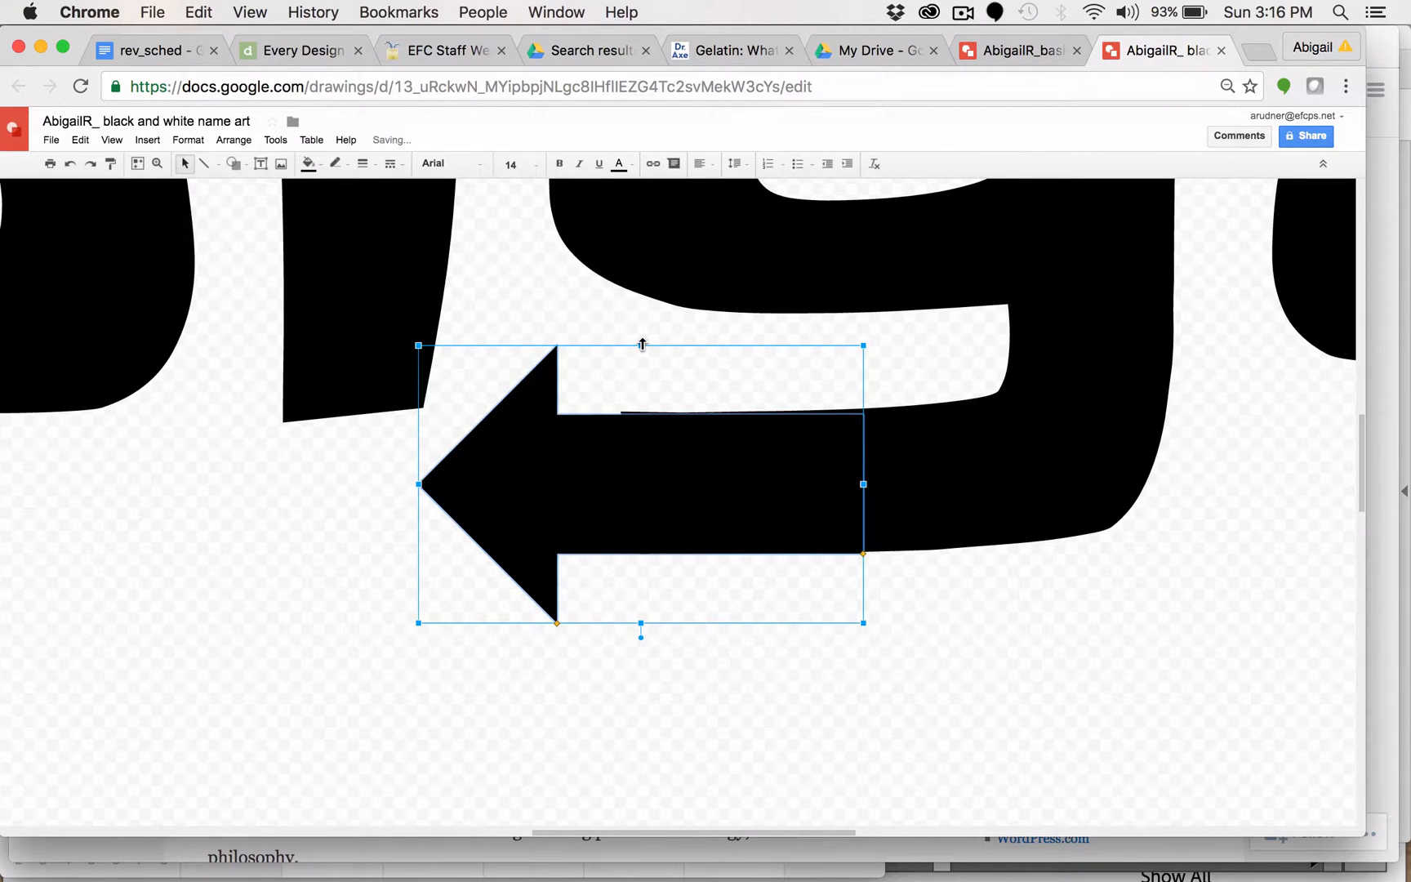
Stretch the upper edge of the g's arrow slightly upward to match the tail, and fit the whole drawing in view
drag(642, 344, 642, 341)
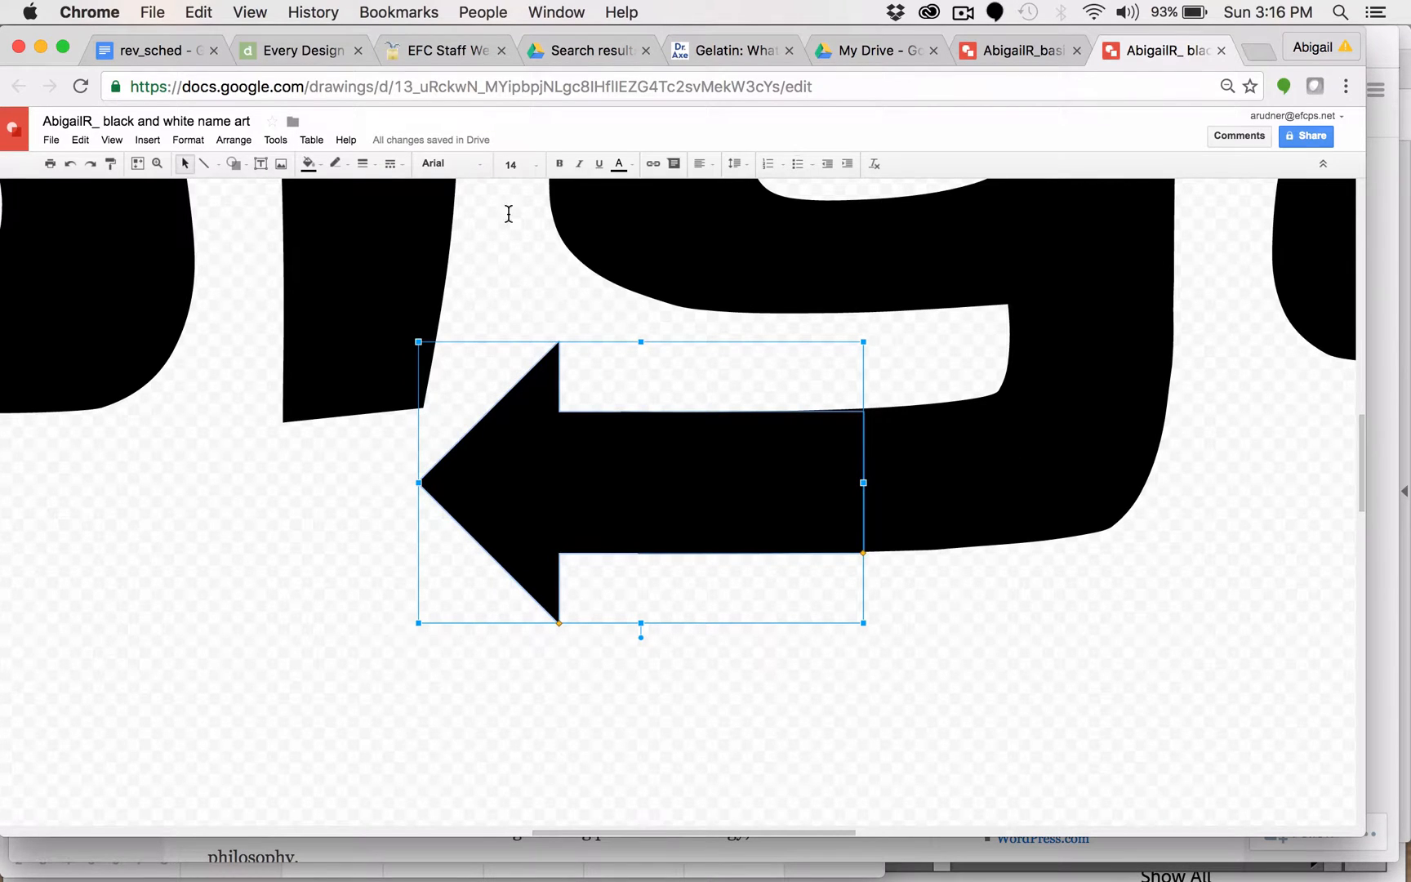
click(111, 141)
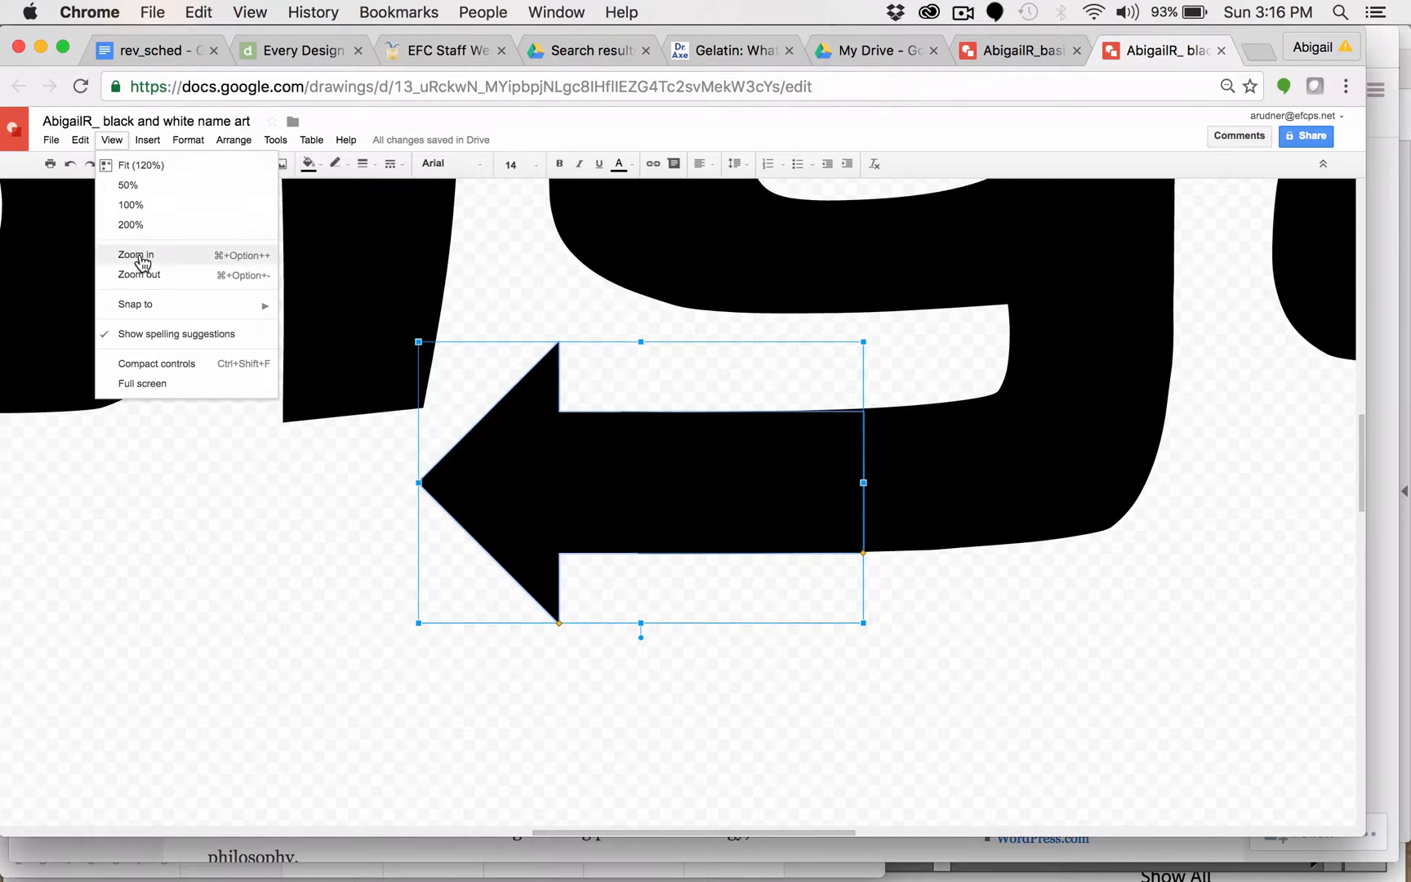
click(141, 166)
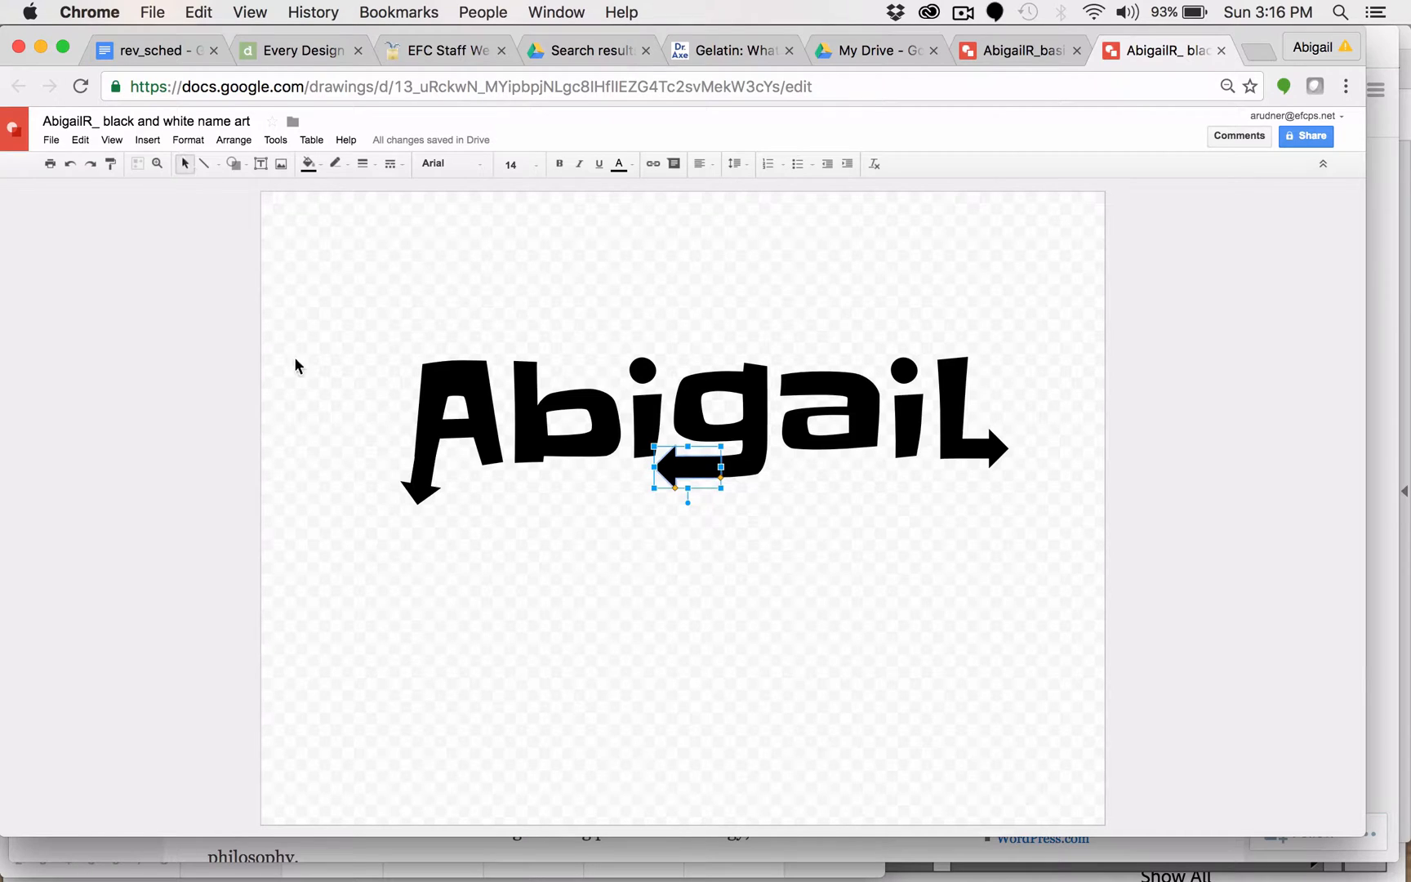
click(302, 411)
click(137, 543)
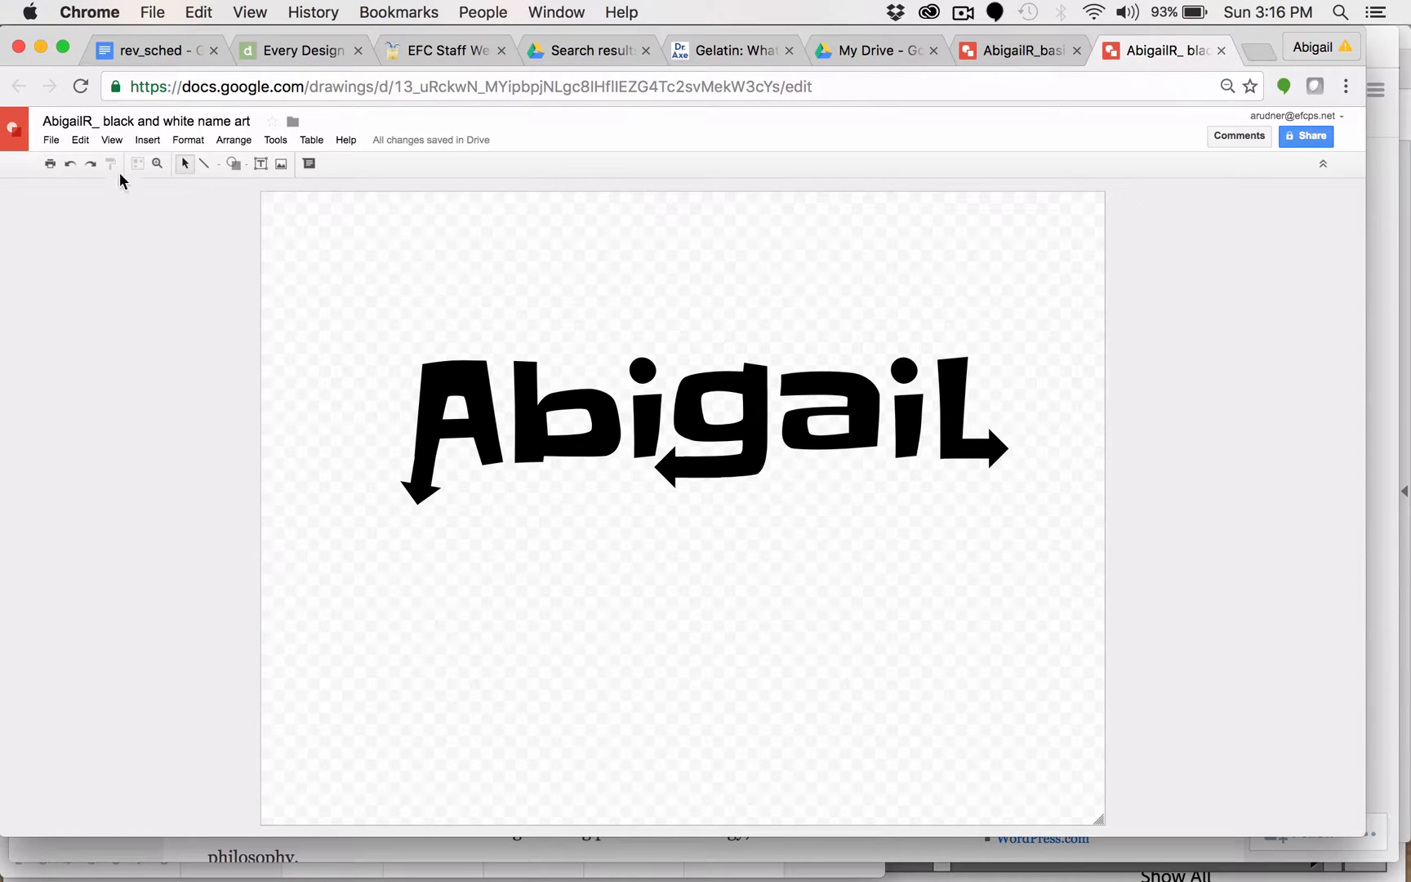
Group the name together with its three arrows
drag(350, 315, 1082, 528)
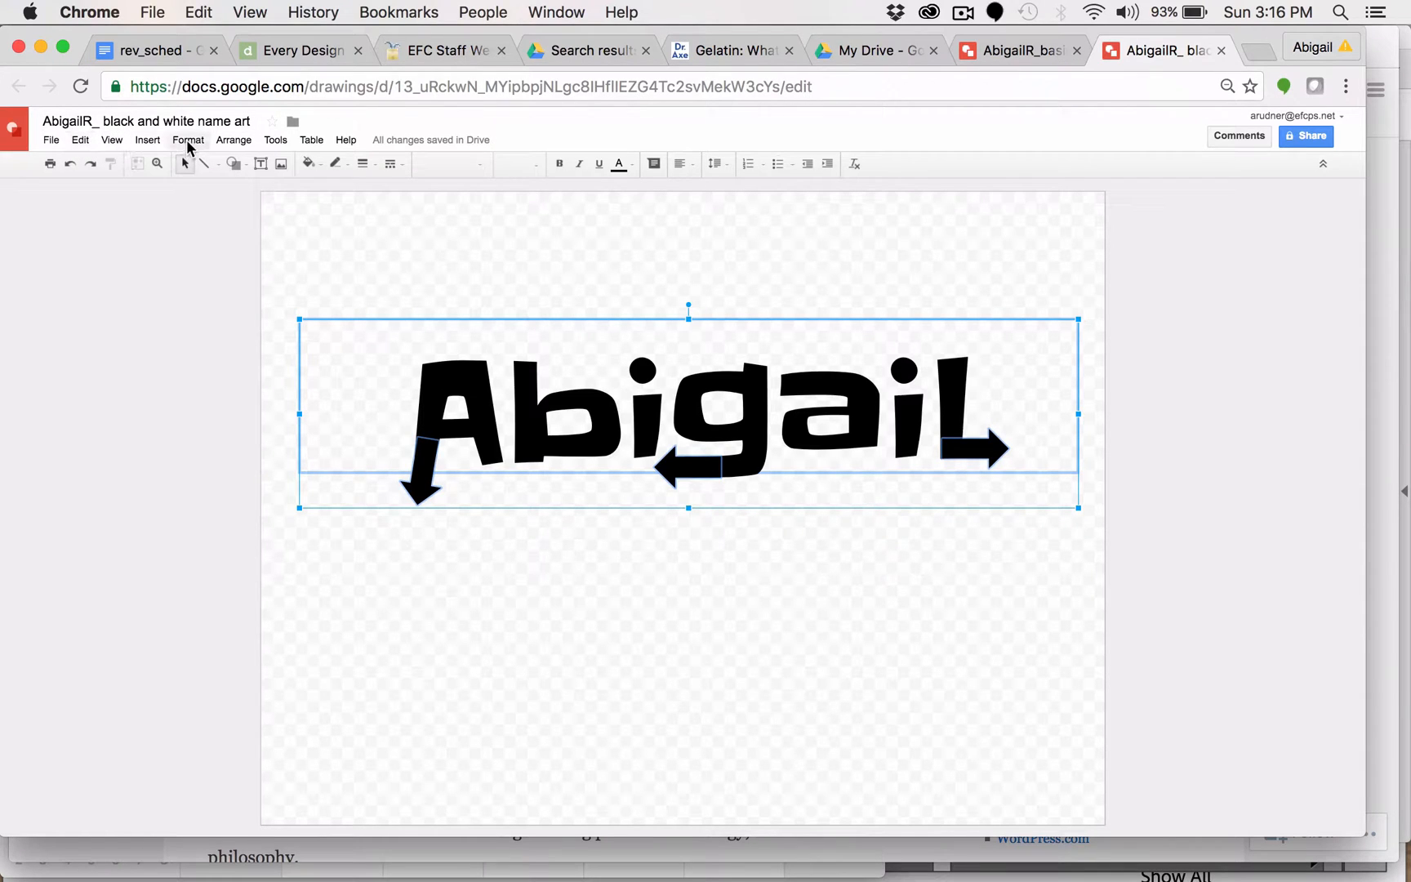
click(233, 141)
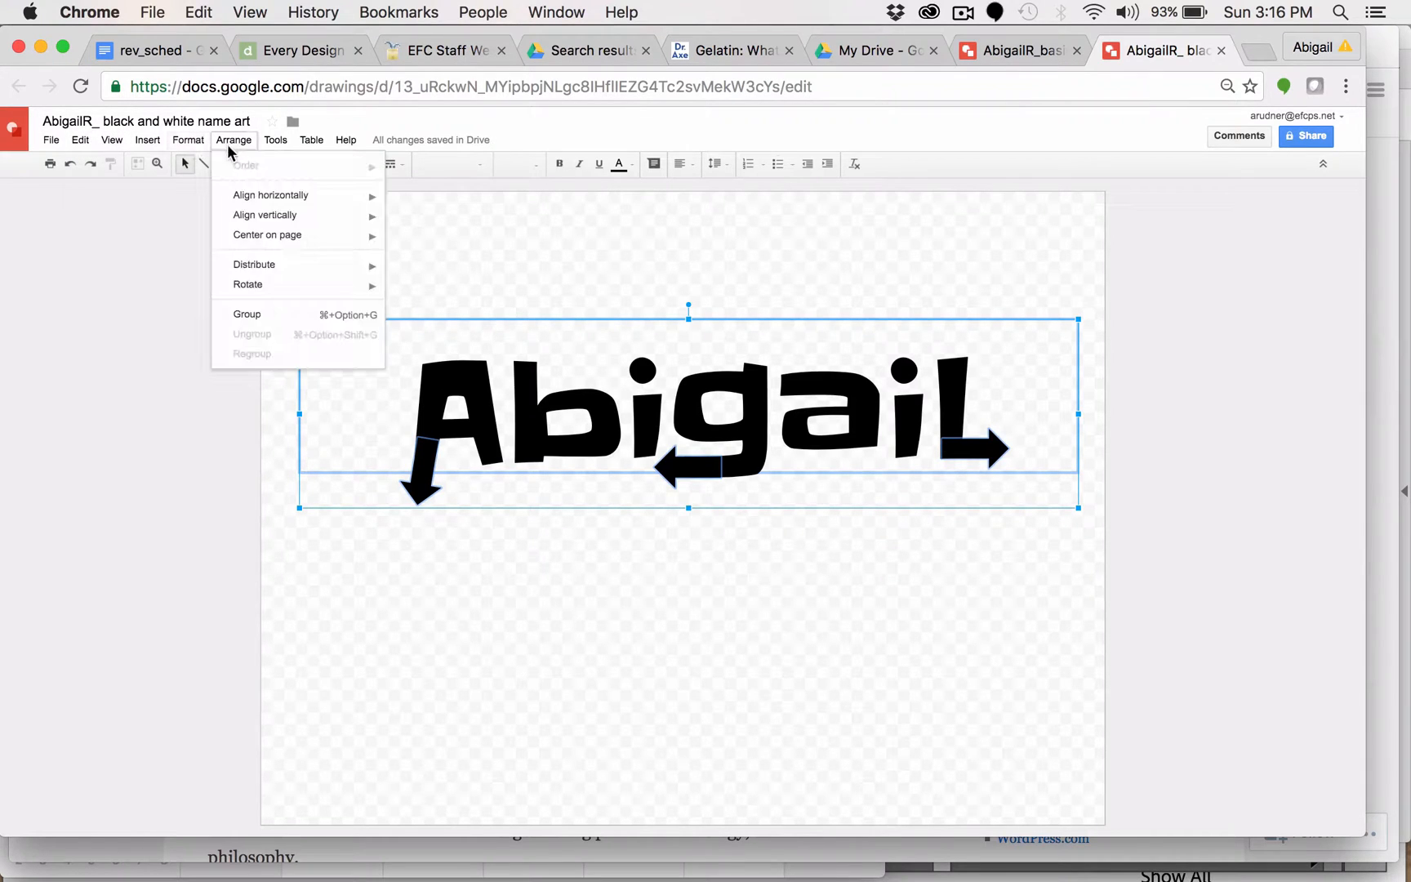
click(253, 316)
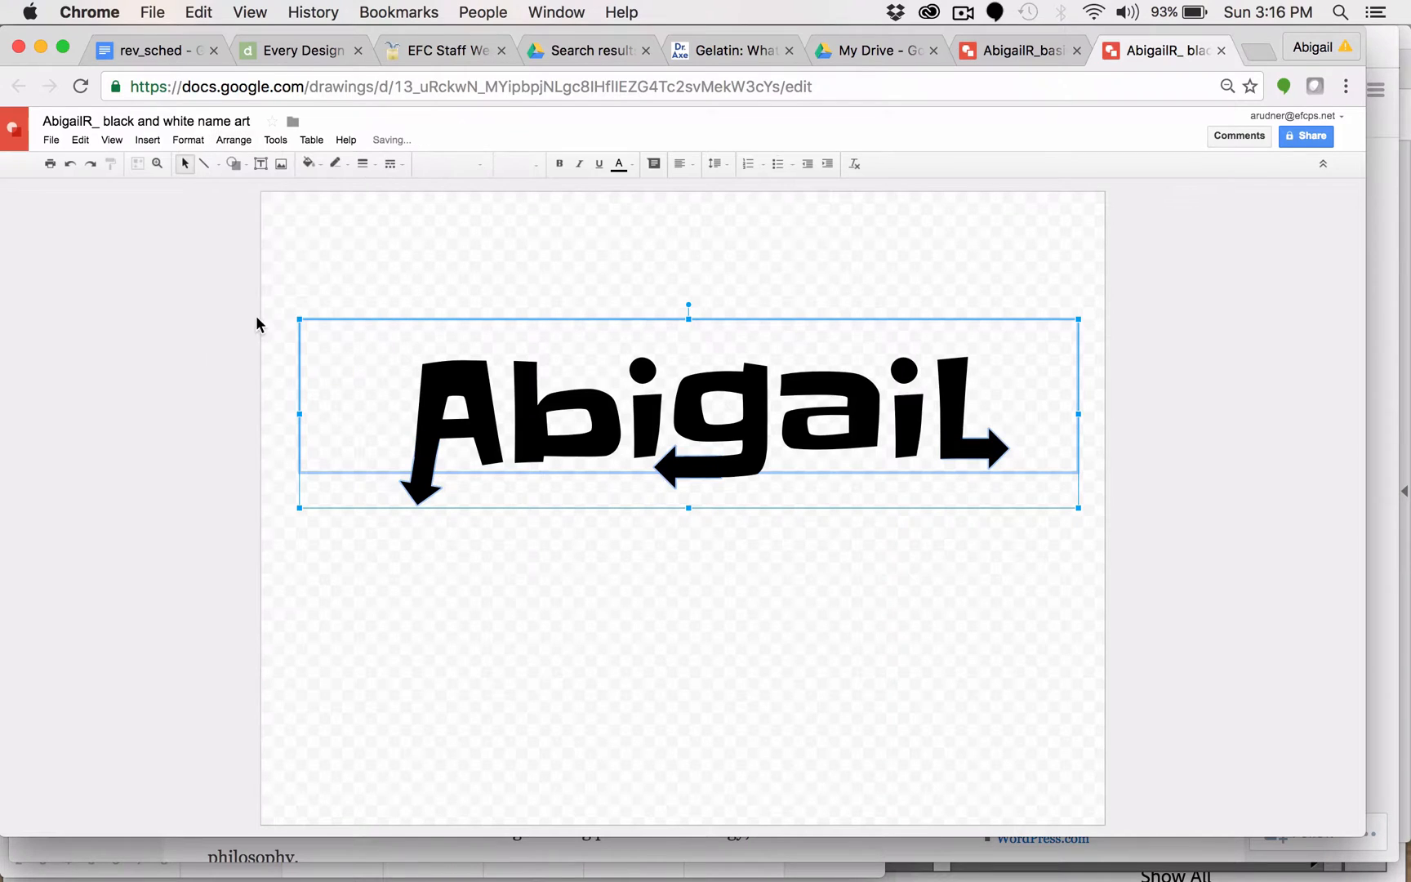
click(165, 337)
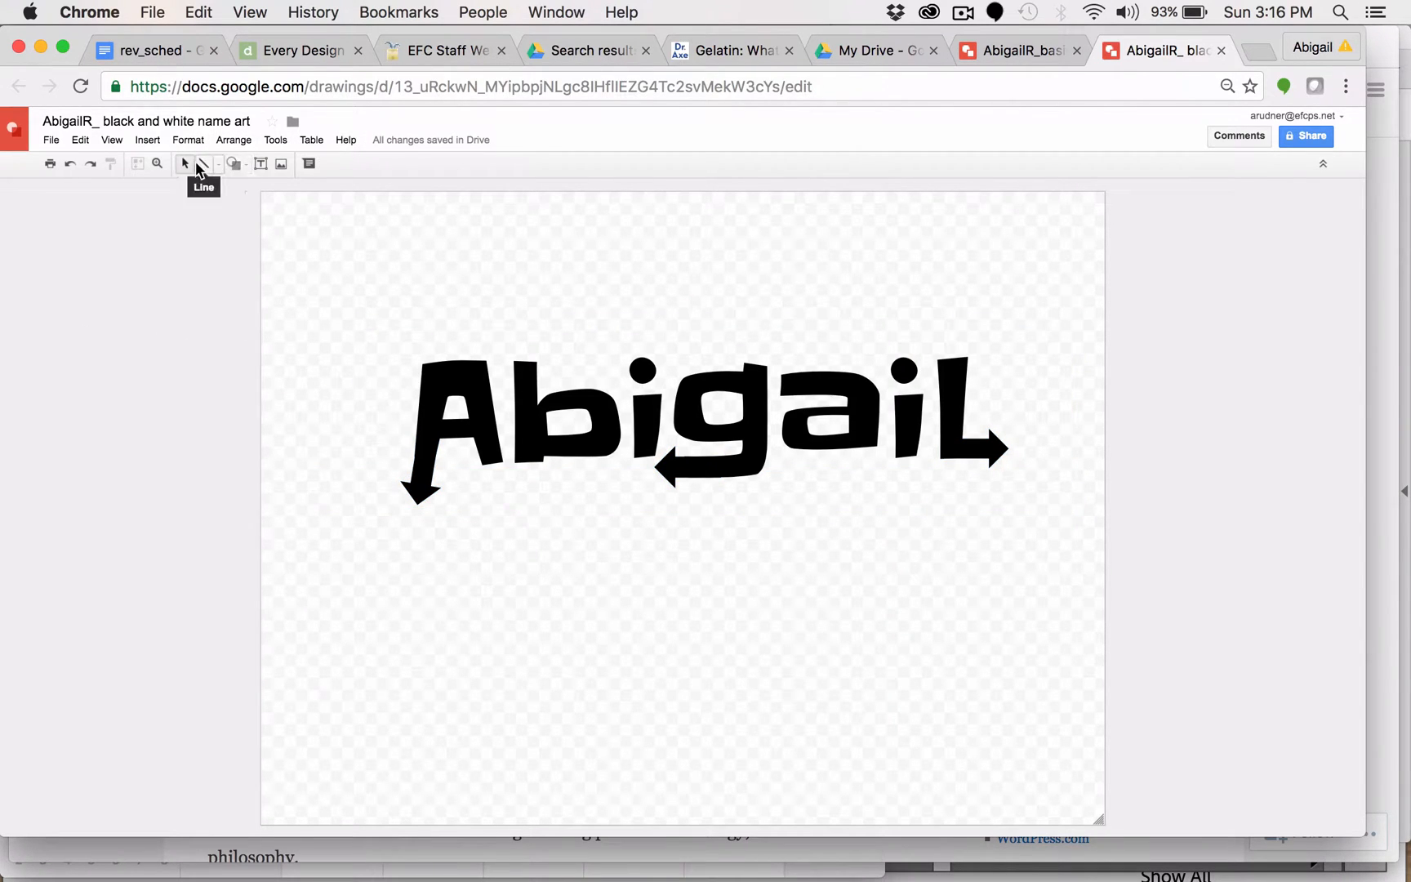
Add a wide text box below the name with the tagline "Always keep learning!" at font size 18
click(260, 167)
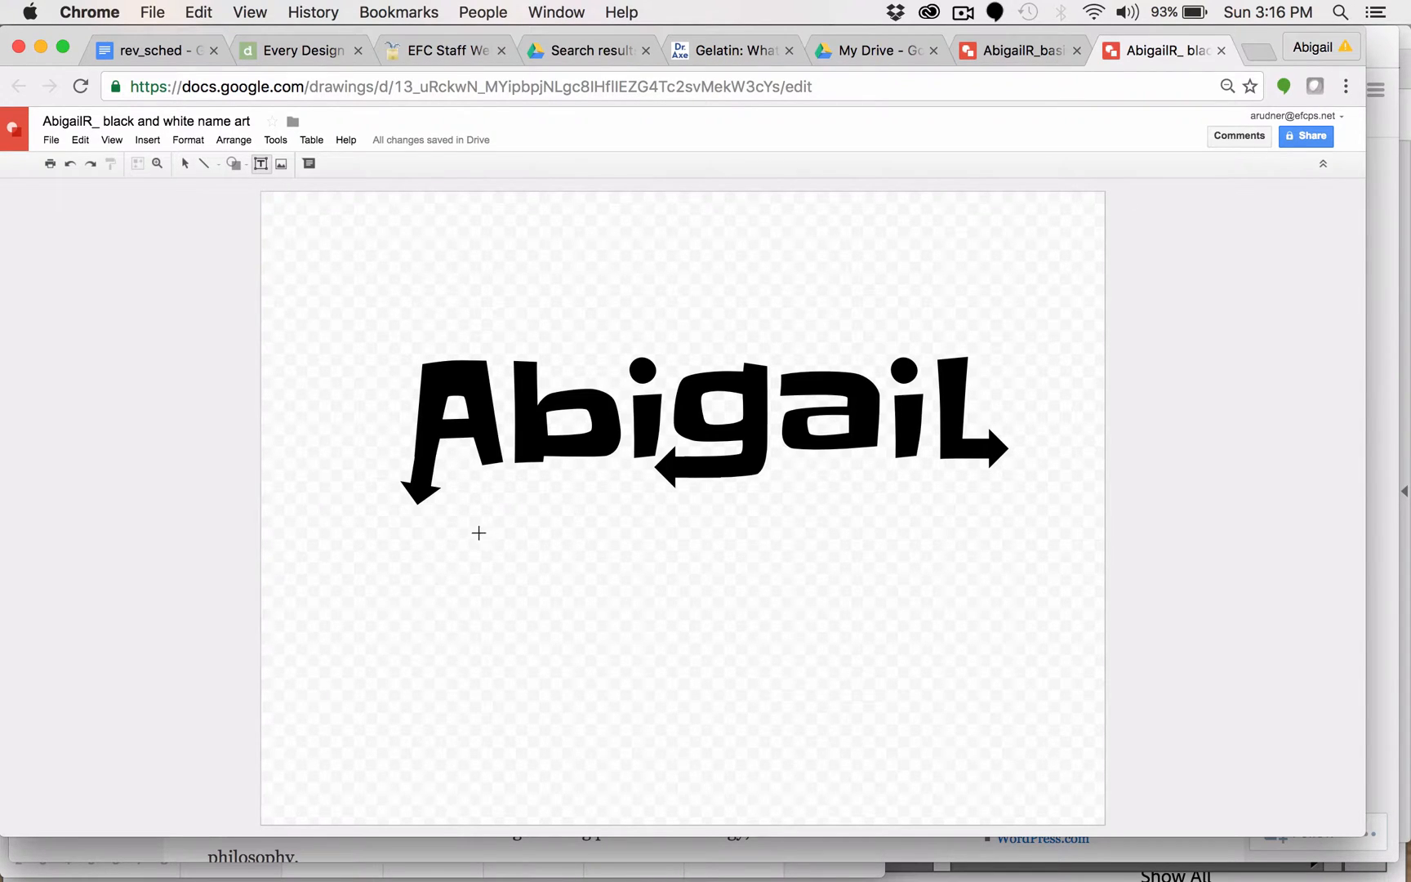
drag(480, 528, 1078, 704)
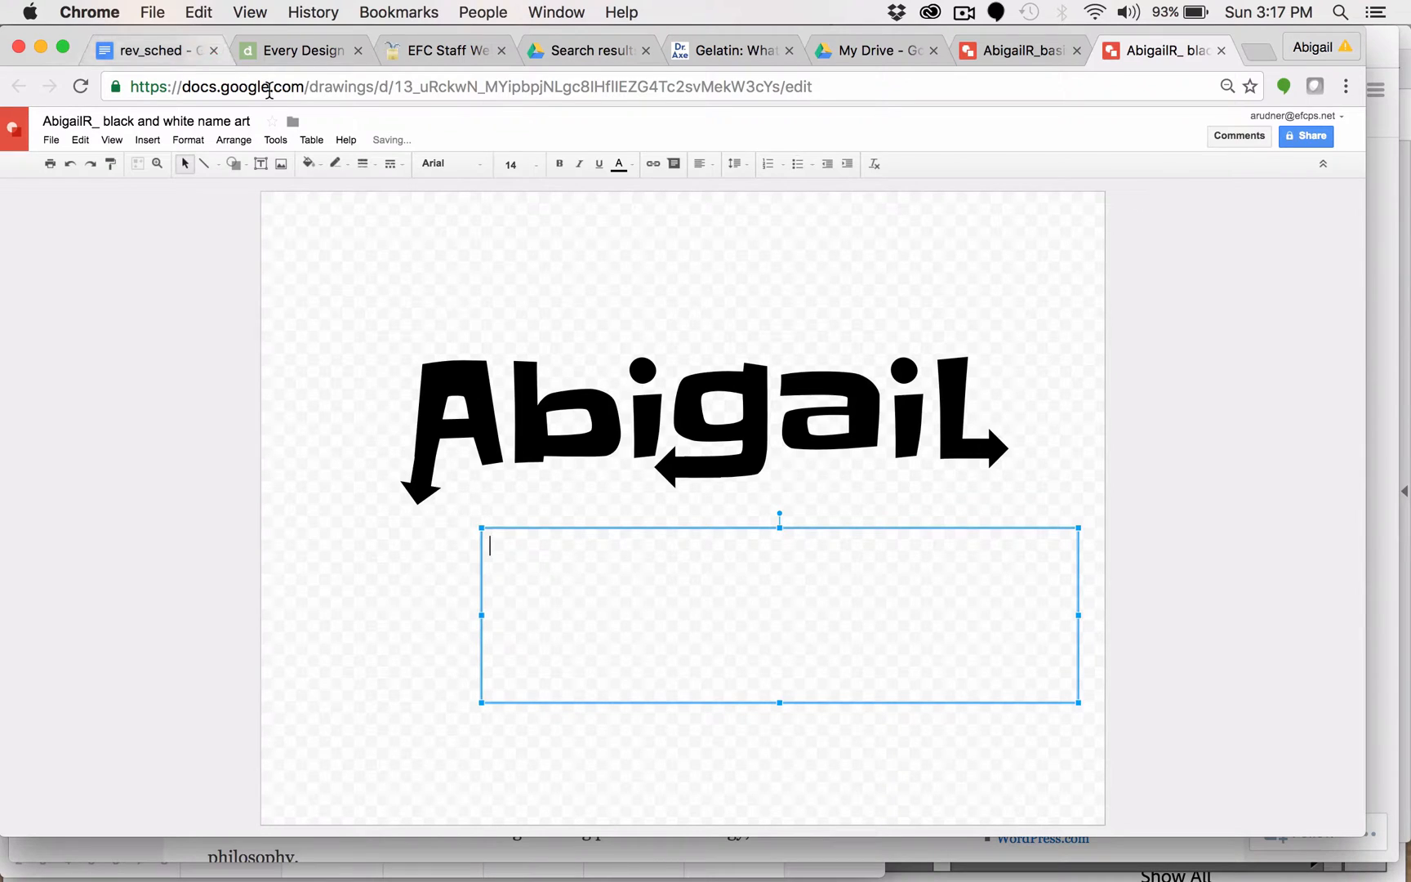
click(537, 167)
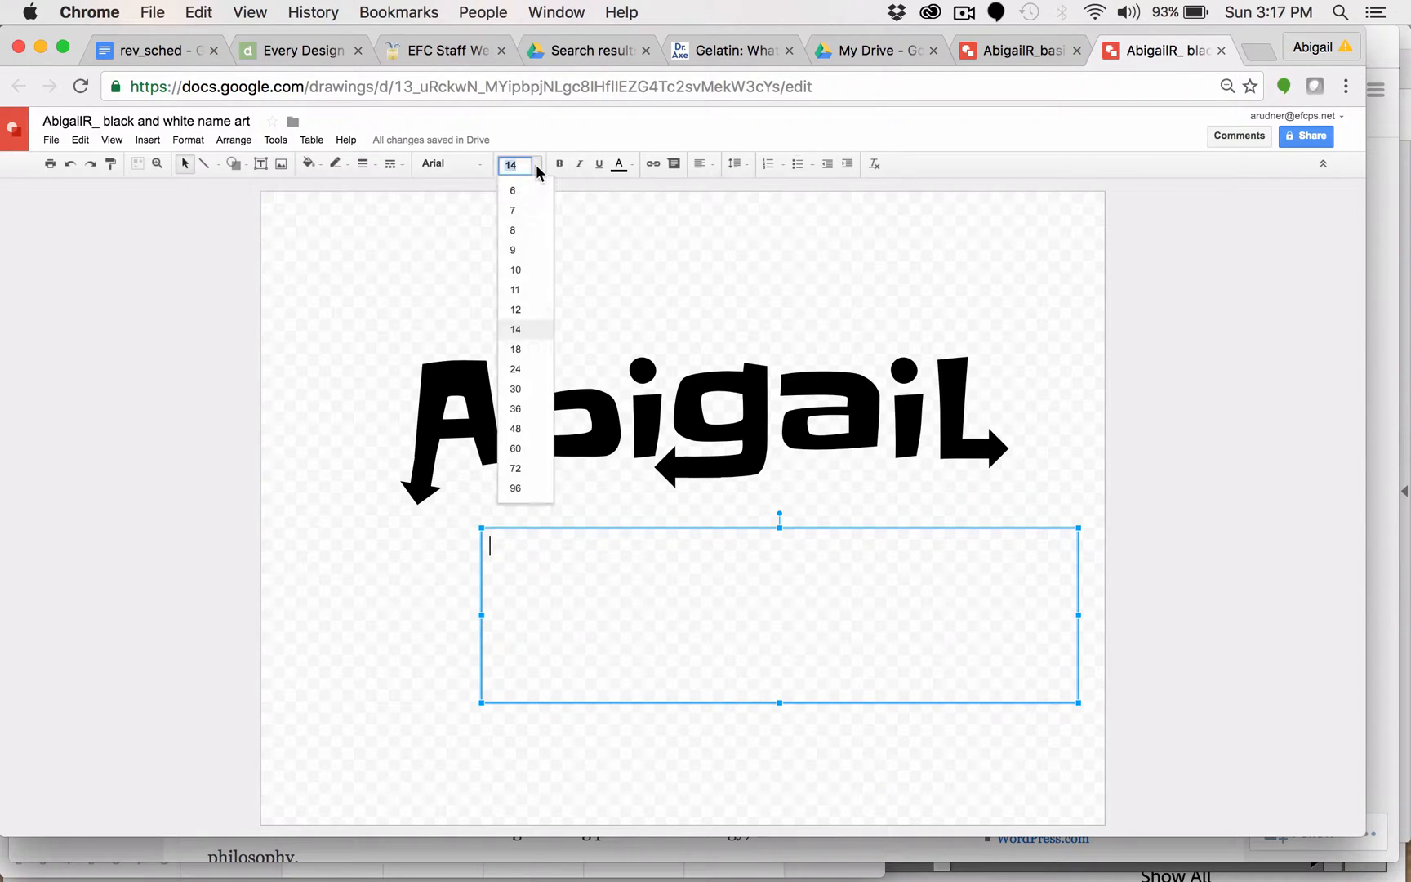
click(522, 349)
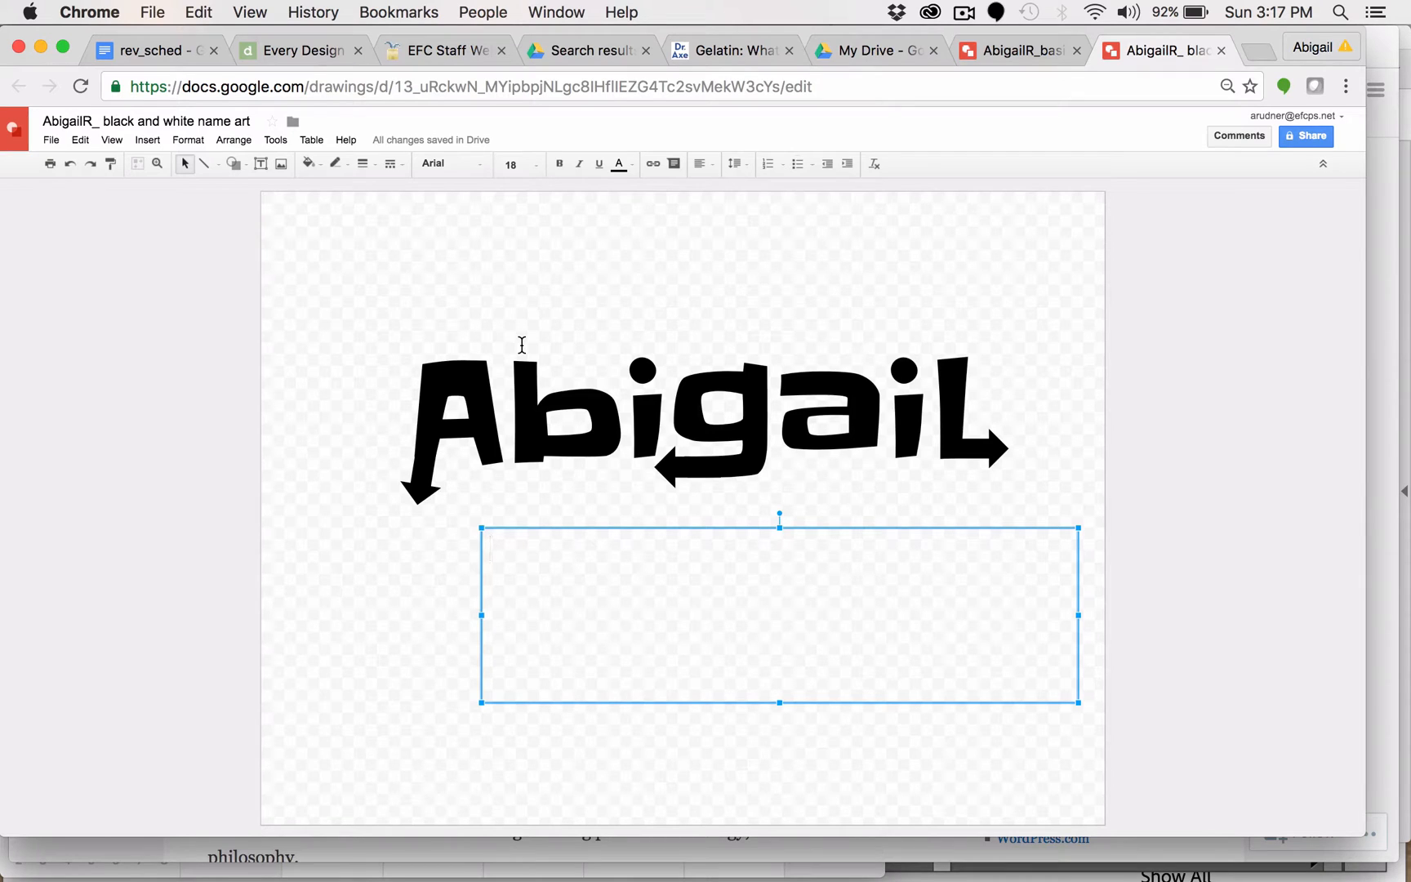
text(Alwa)
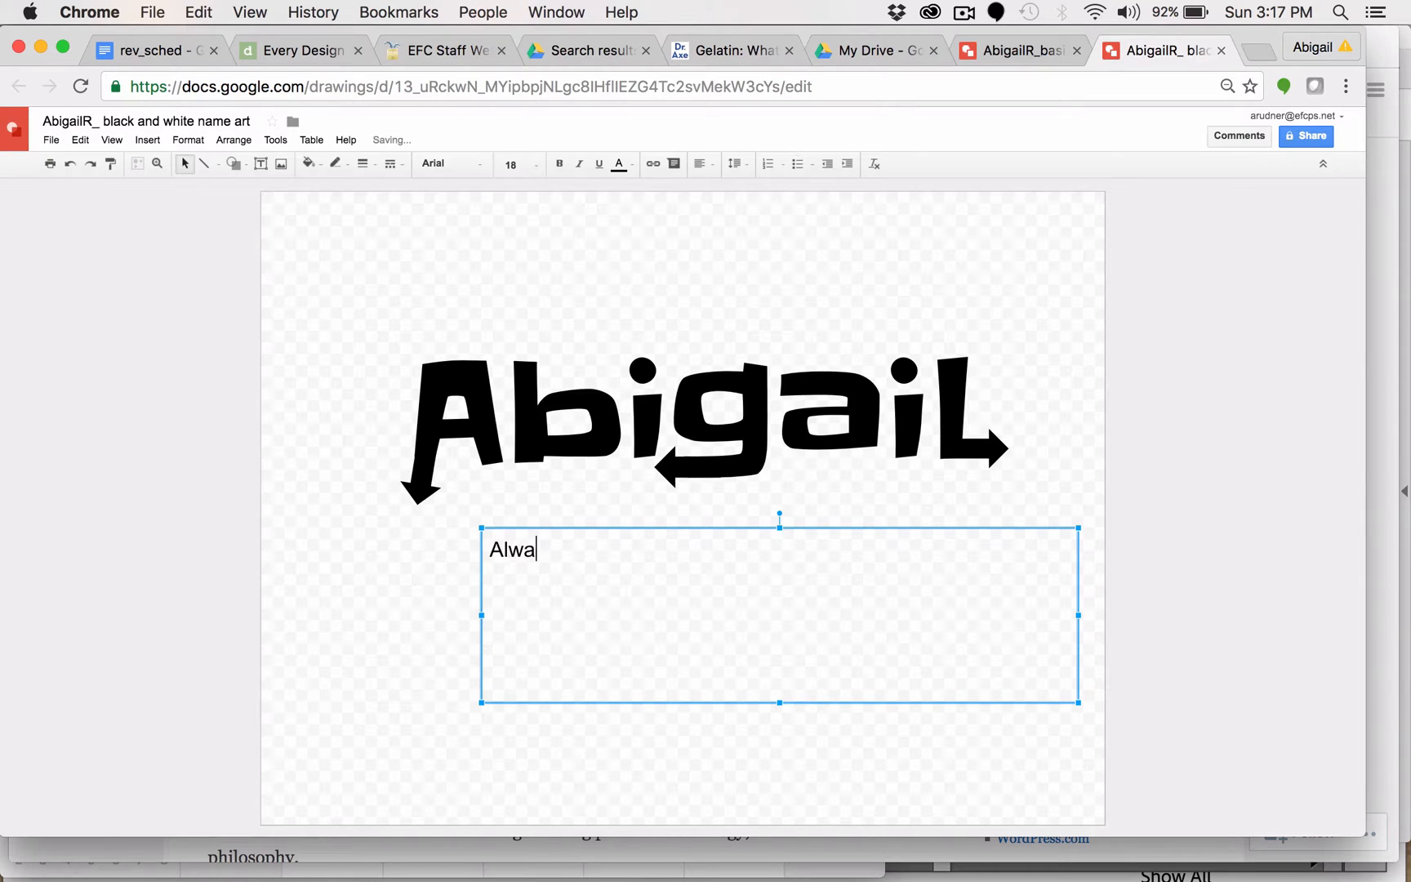
text(ys keep learning)
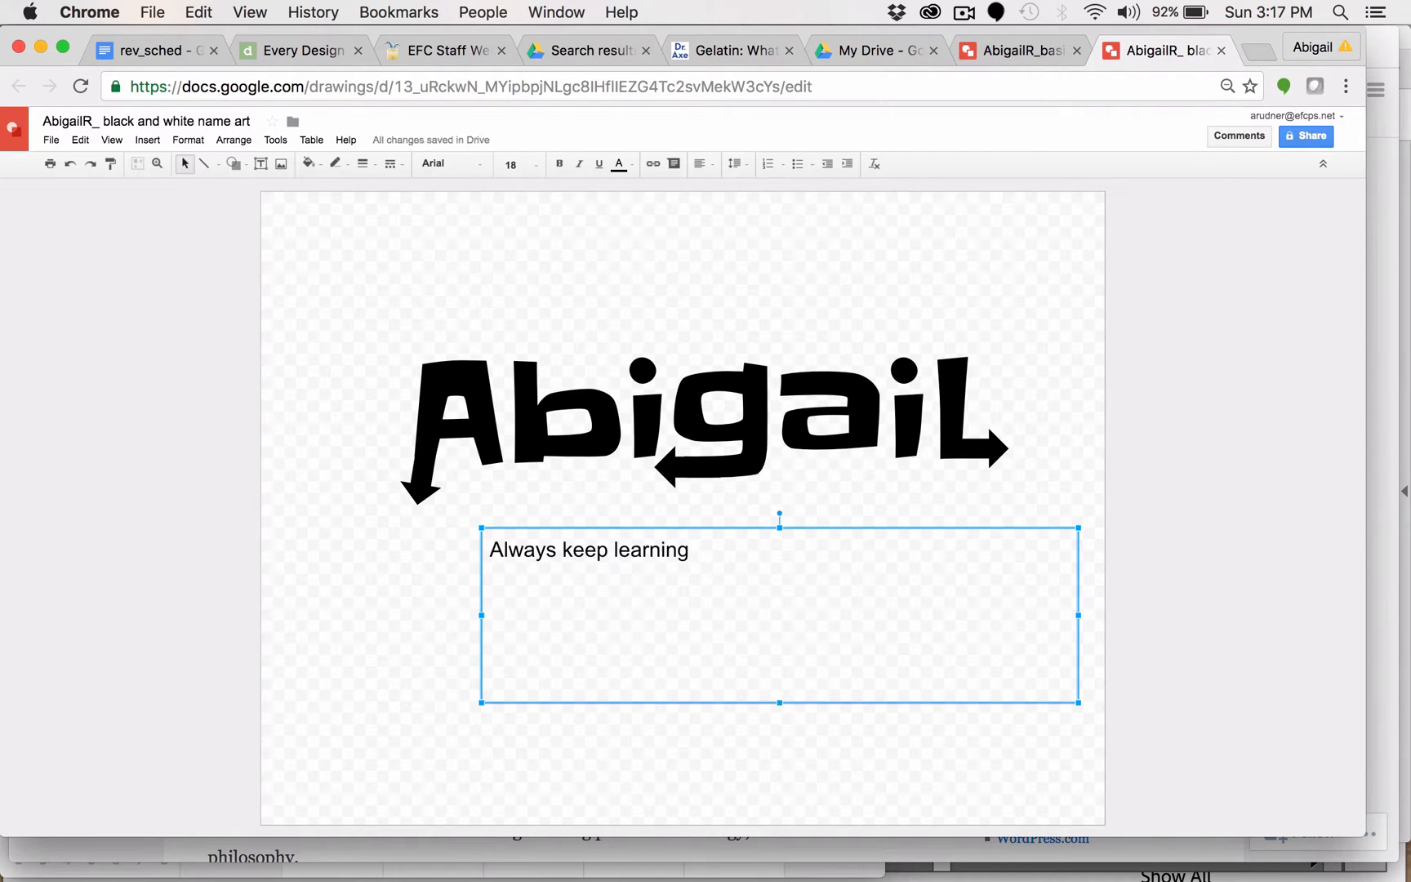
text(!)
Format the tagline in the Pacifico font at size 48
drag(699, 543, 470, 545)
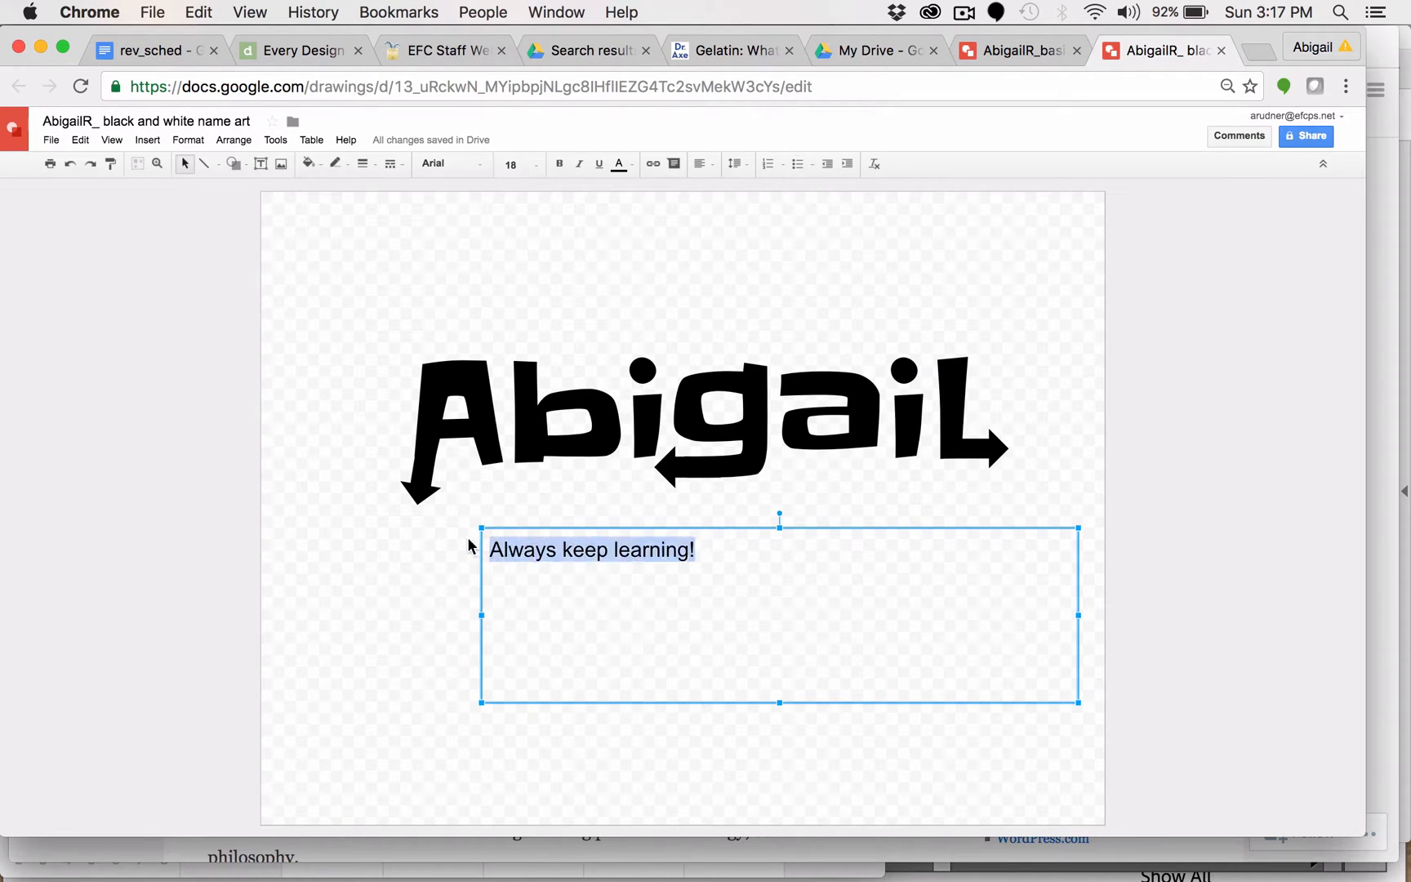
click(478, 167)
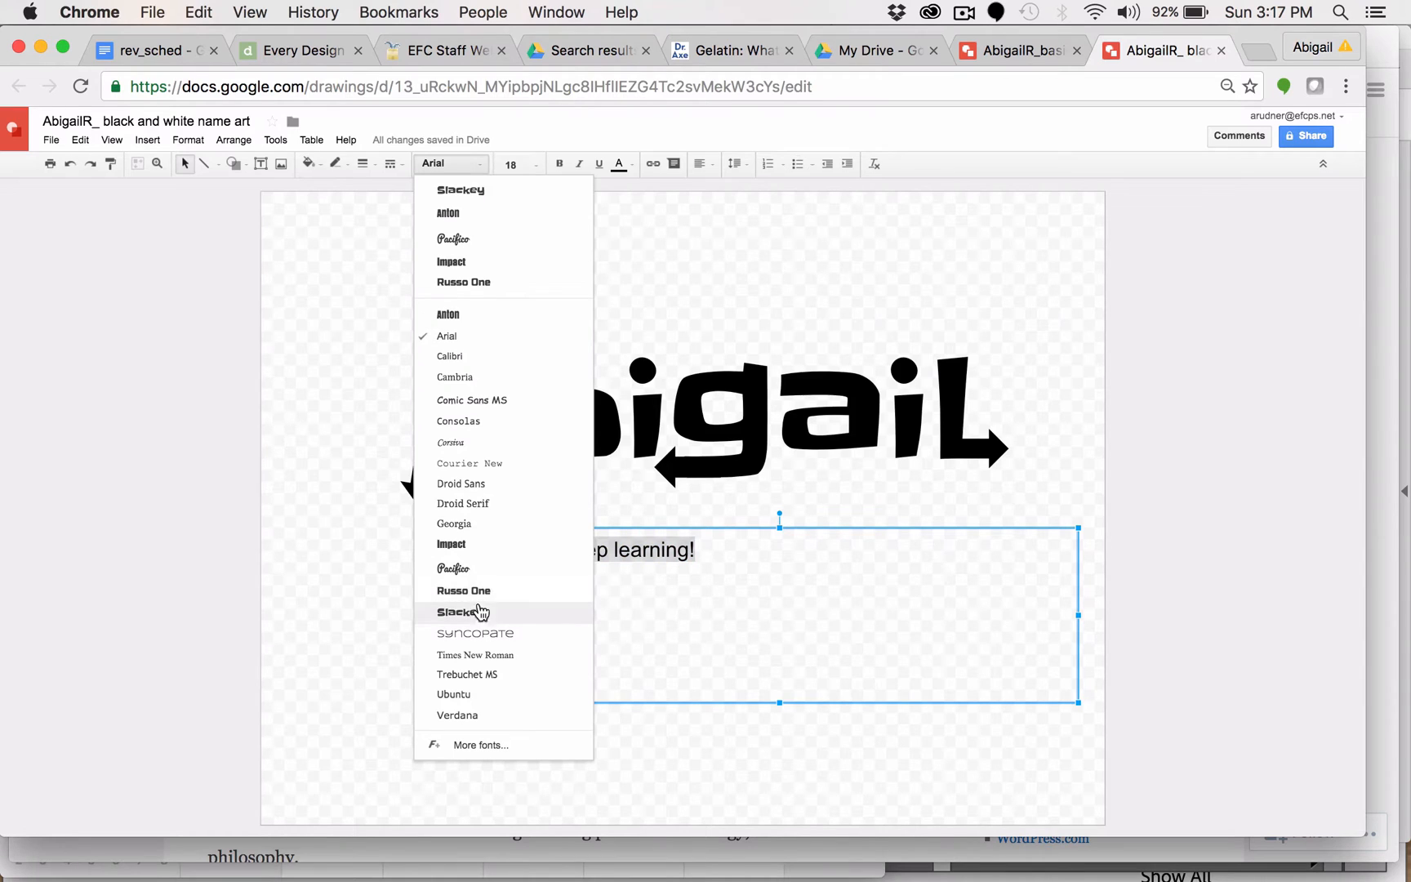
click(454, 569)
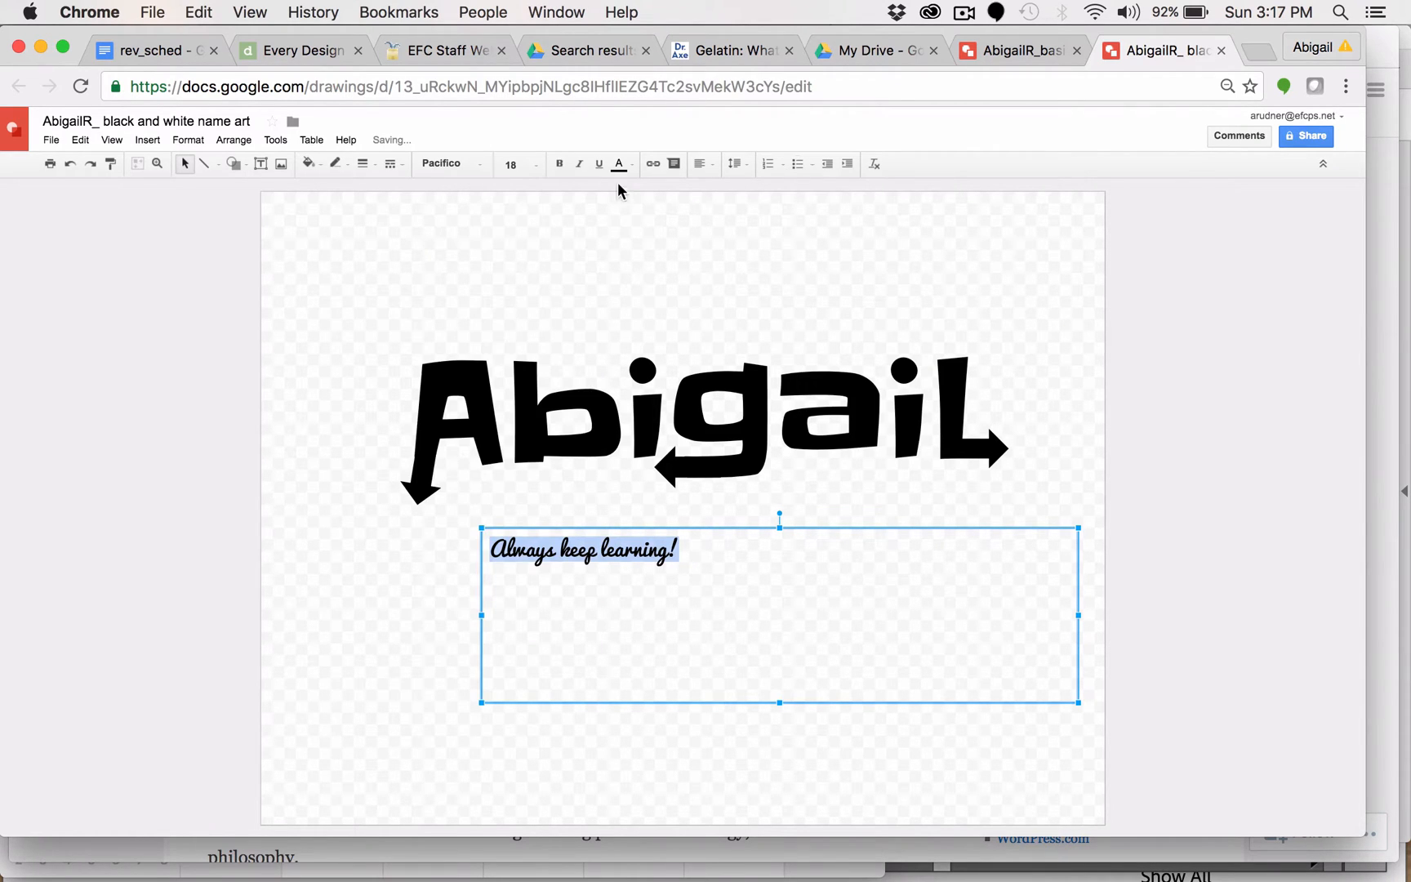
click(531, 164)
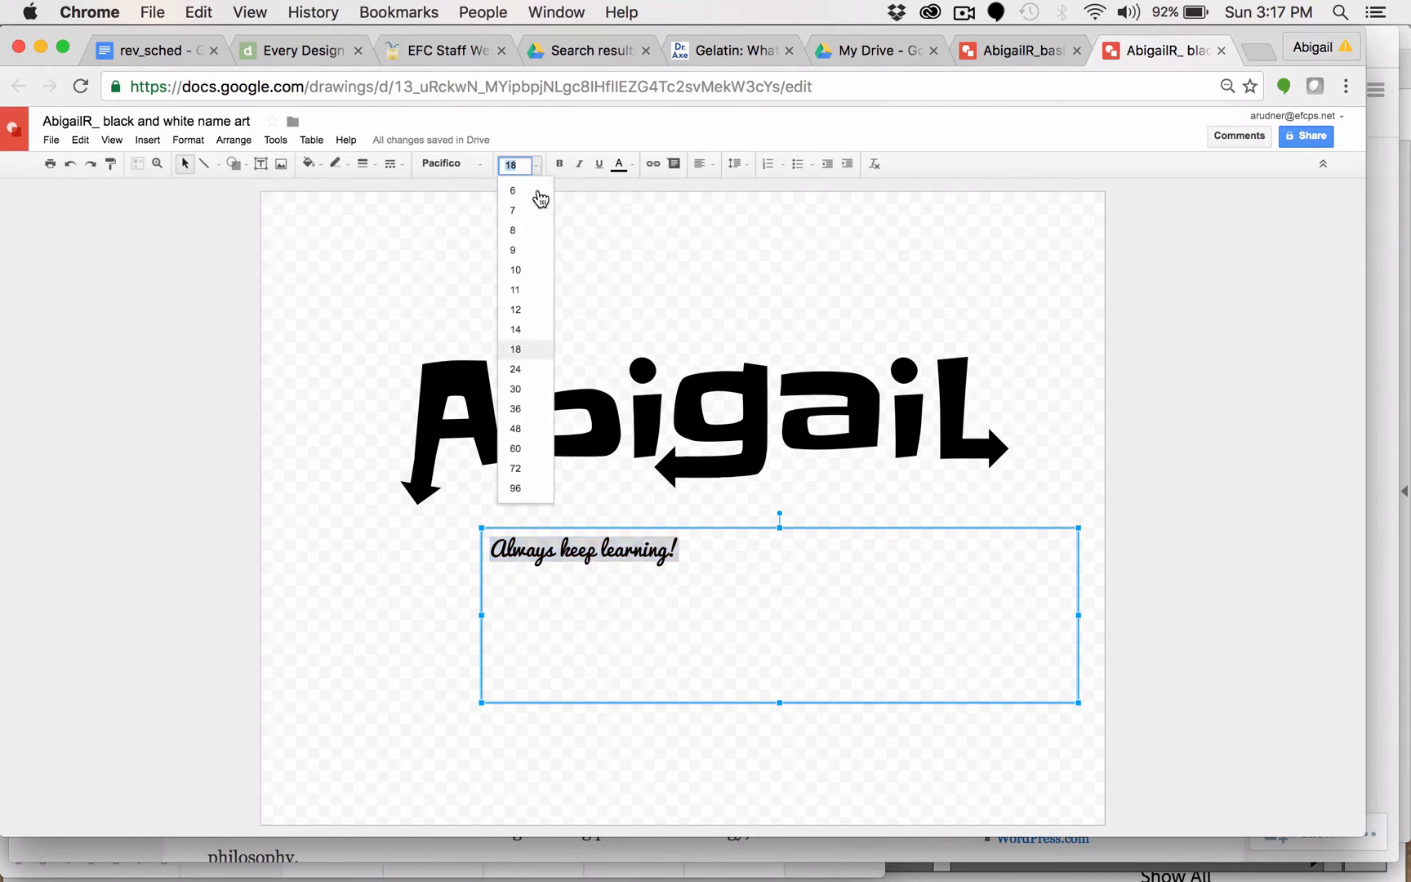
click(517, 429)
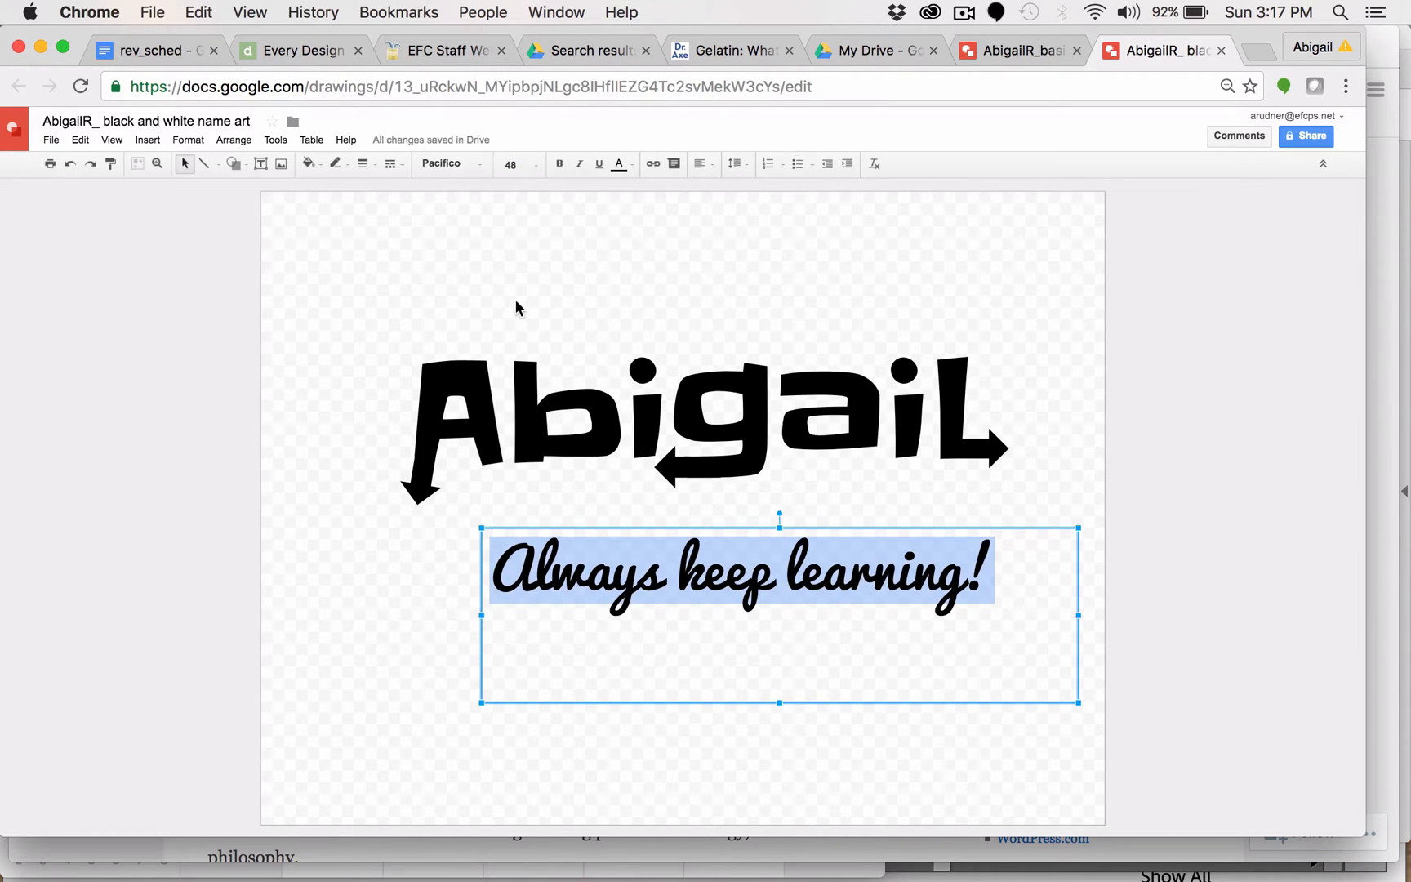
Enlarge the tagline to size 60 and widen its text box toward the left so the text fits on one line
click(538, 170)
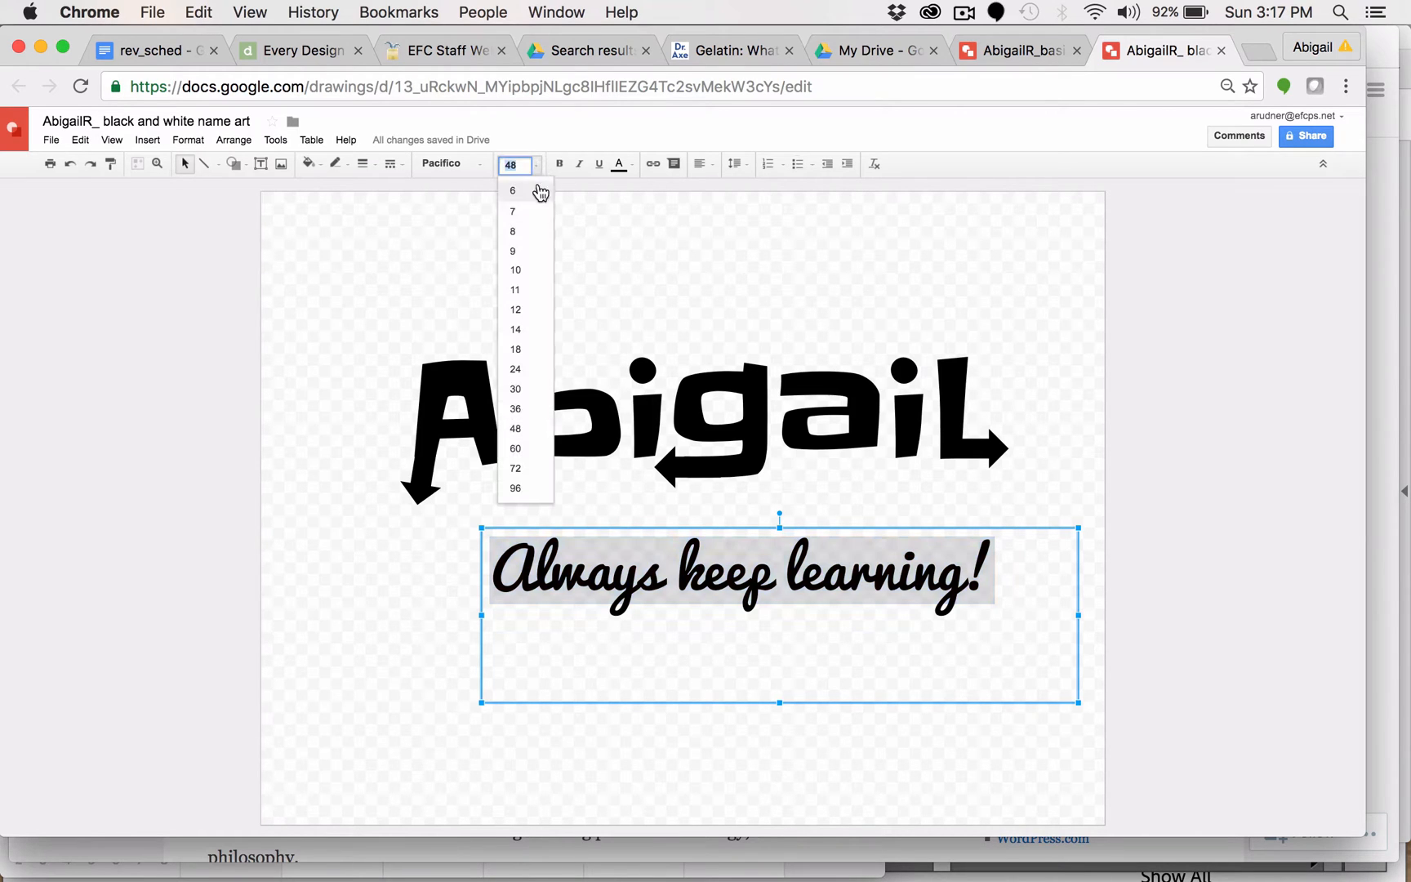
click(527, 450)
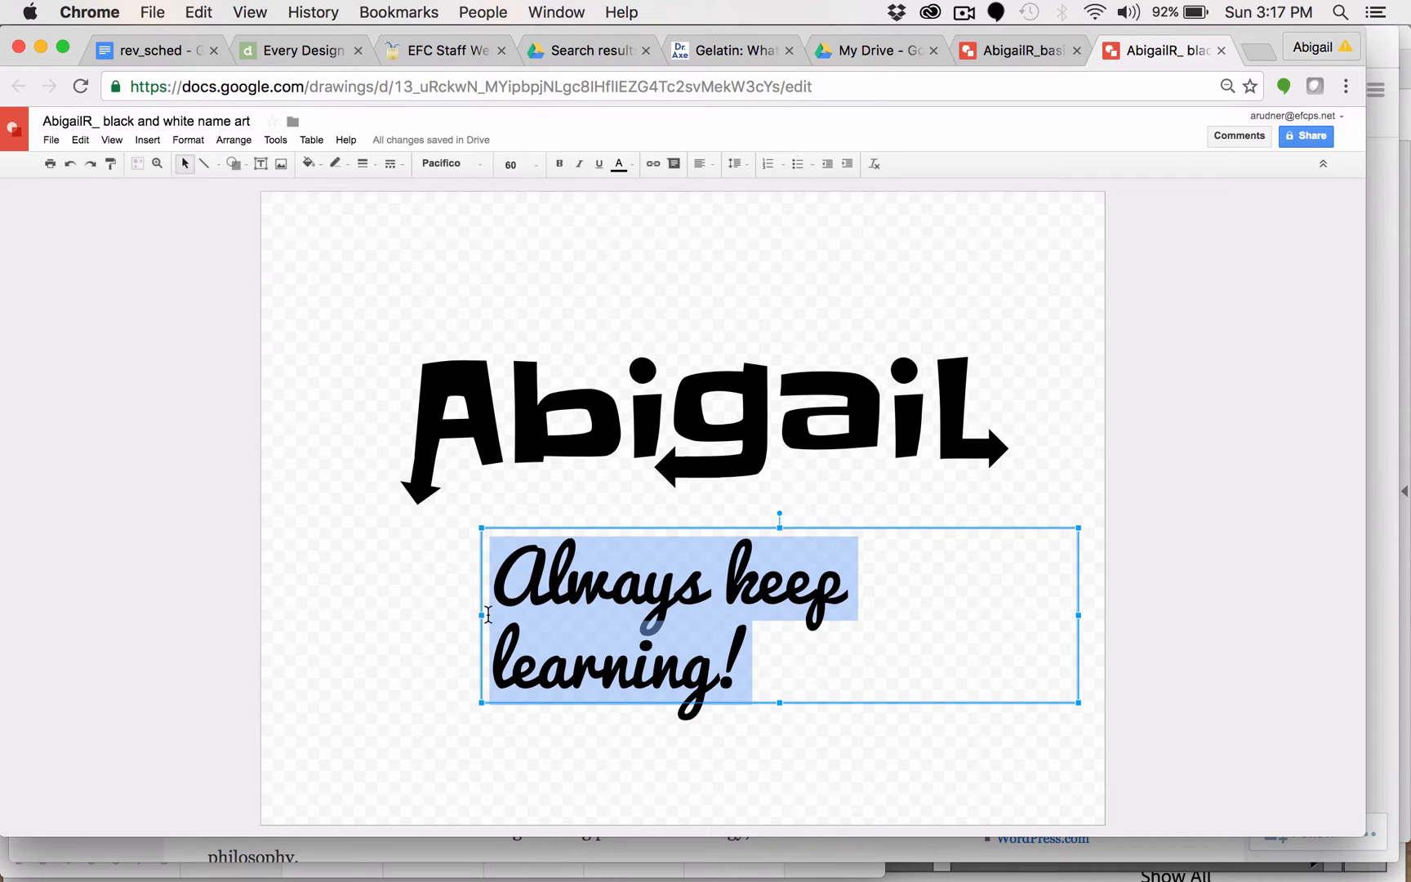
drag(482, 615, 416, 615)
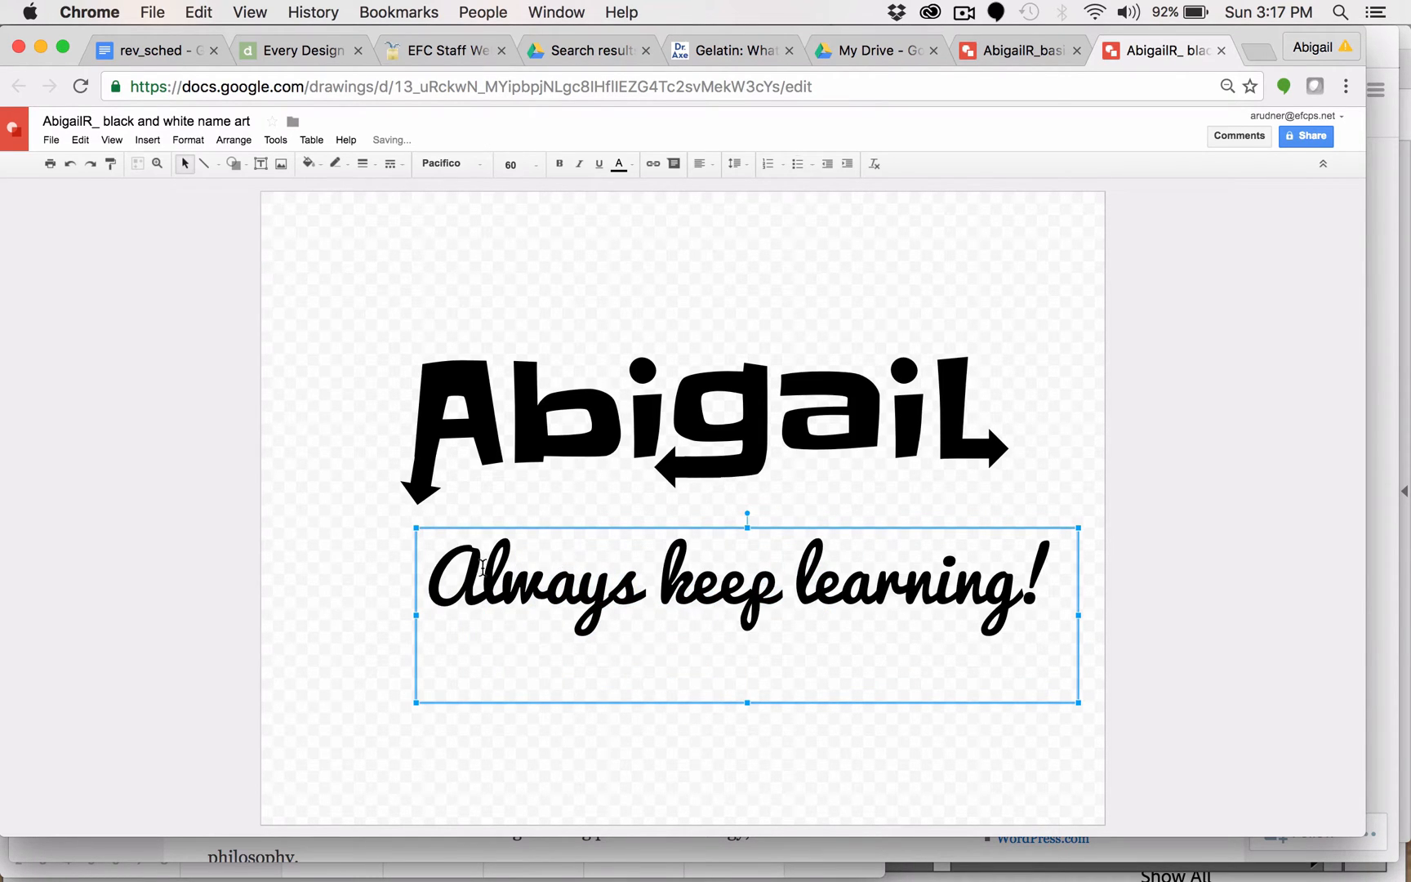
Set the tagline's font size to 54
triple_click(481, 589)
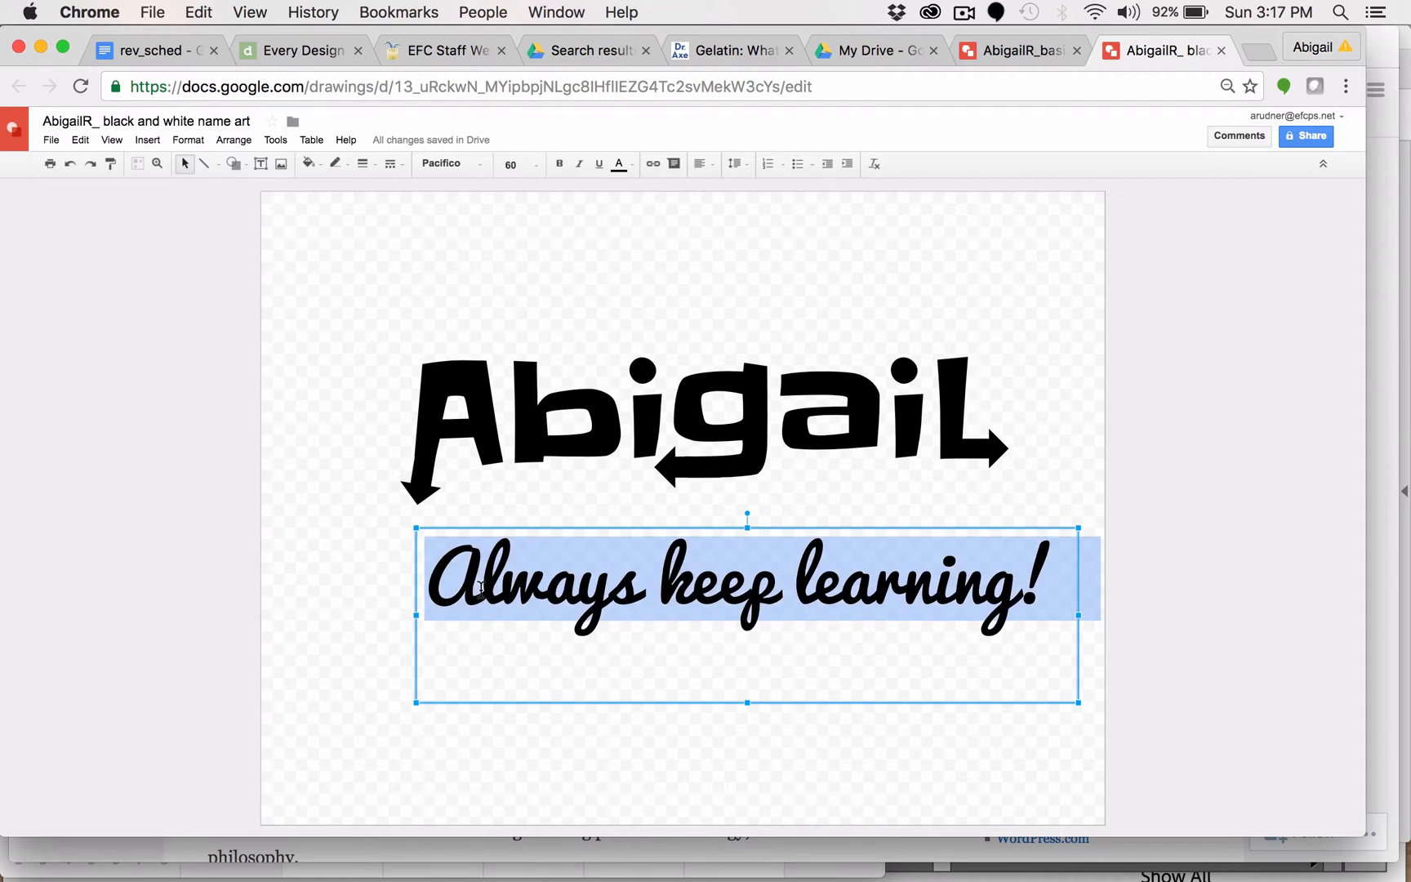
click(511, 162)
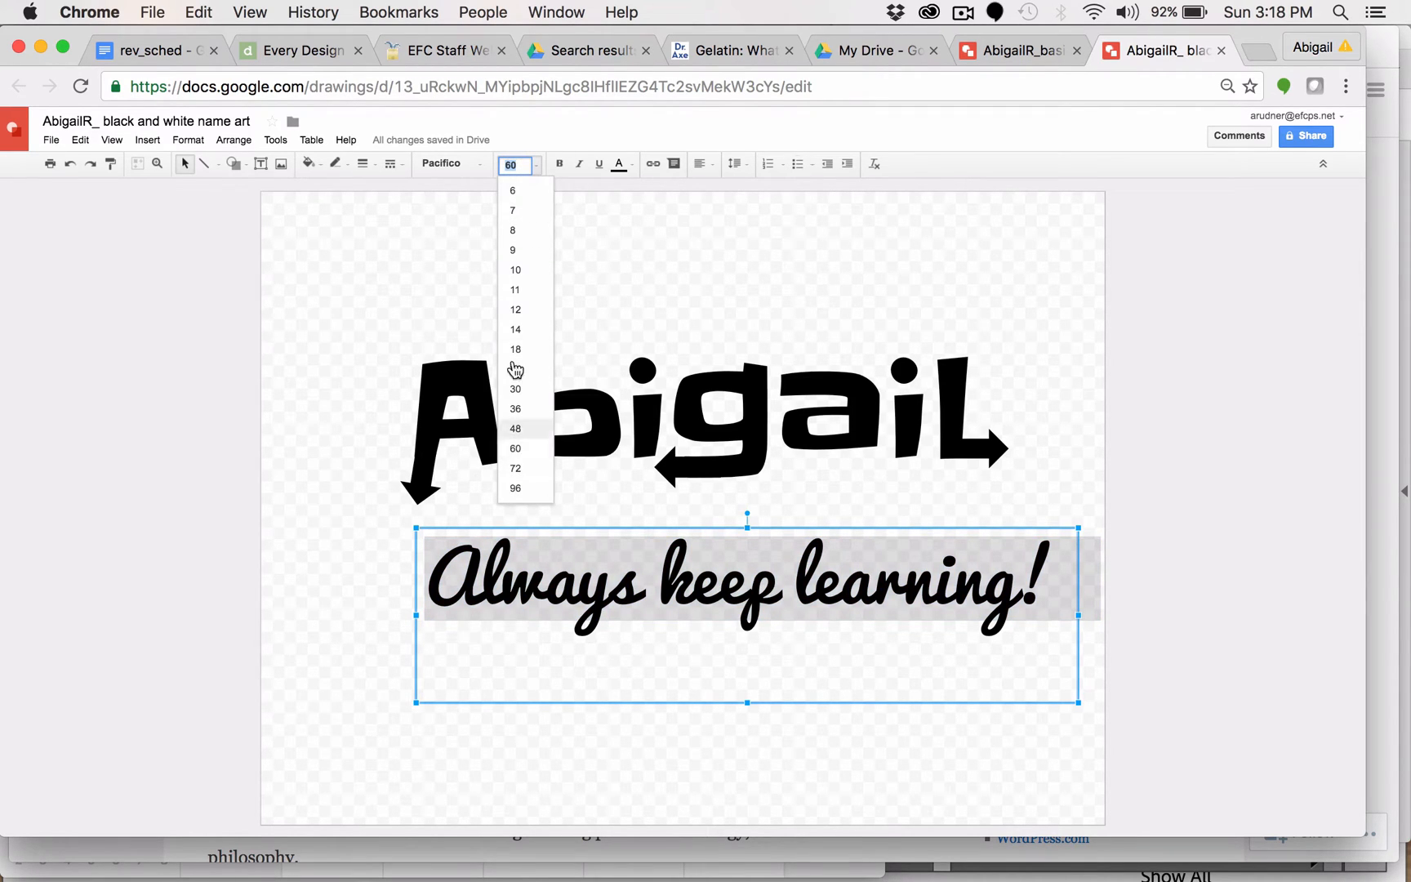
click(526, 169)
text(54)
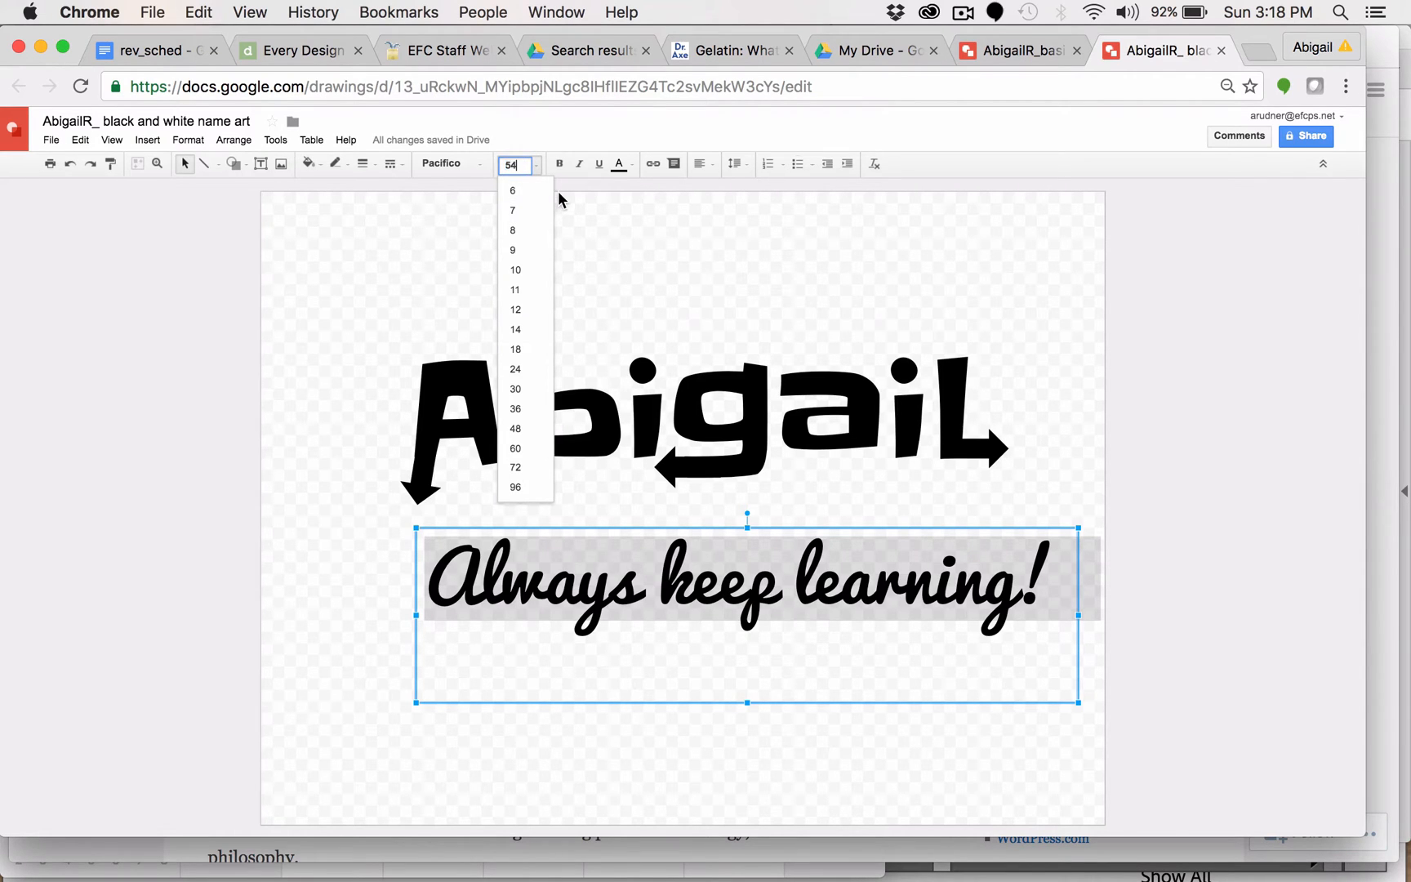
key(Return)
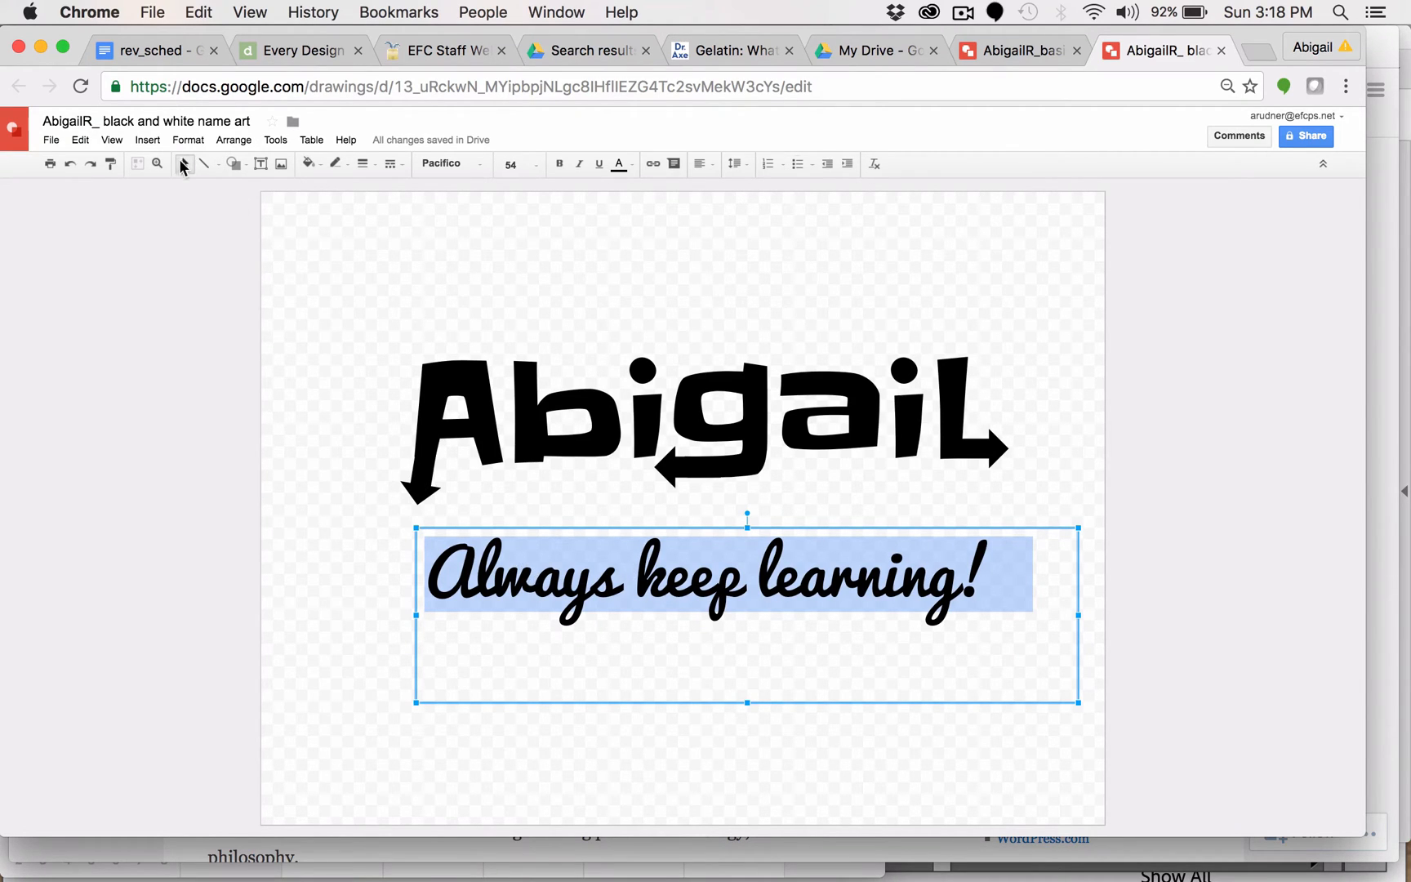
click(262, 543)
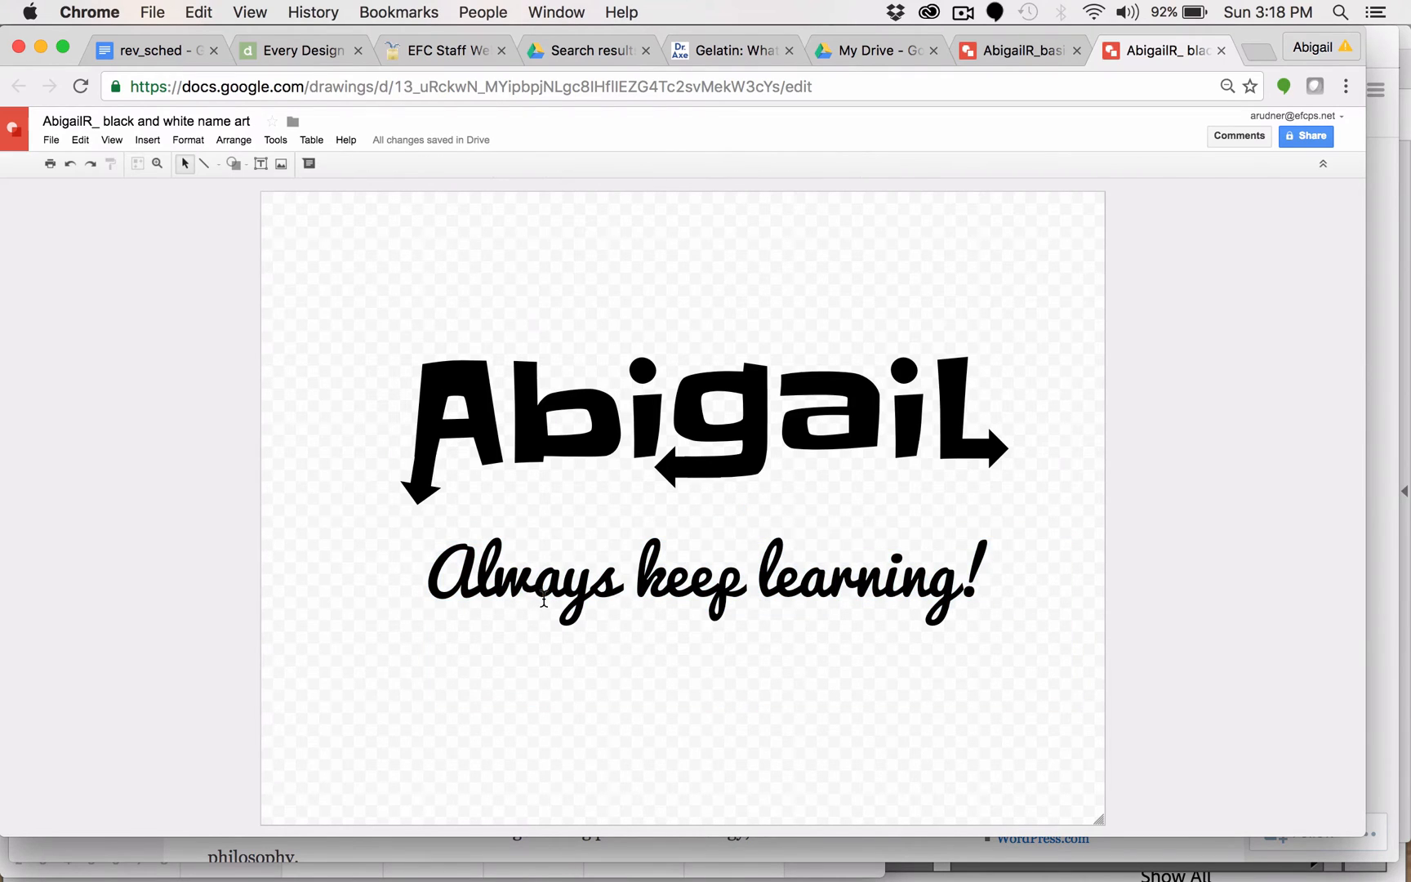
Move the tagline slightly up and to the right, closer beneath the name
click(478, 569)
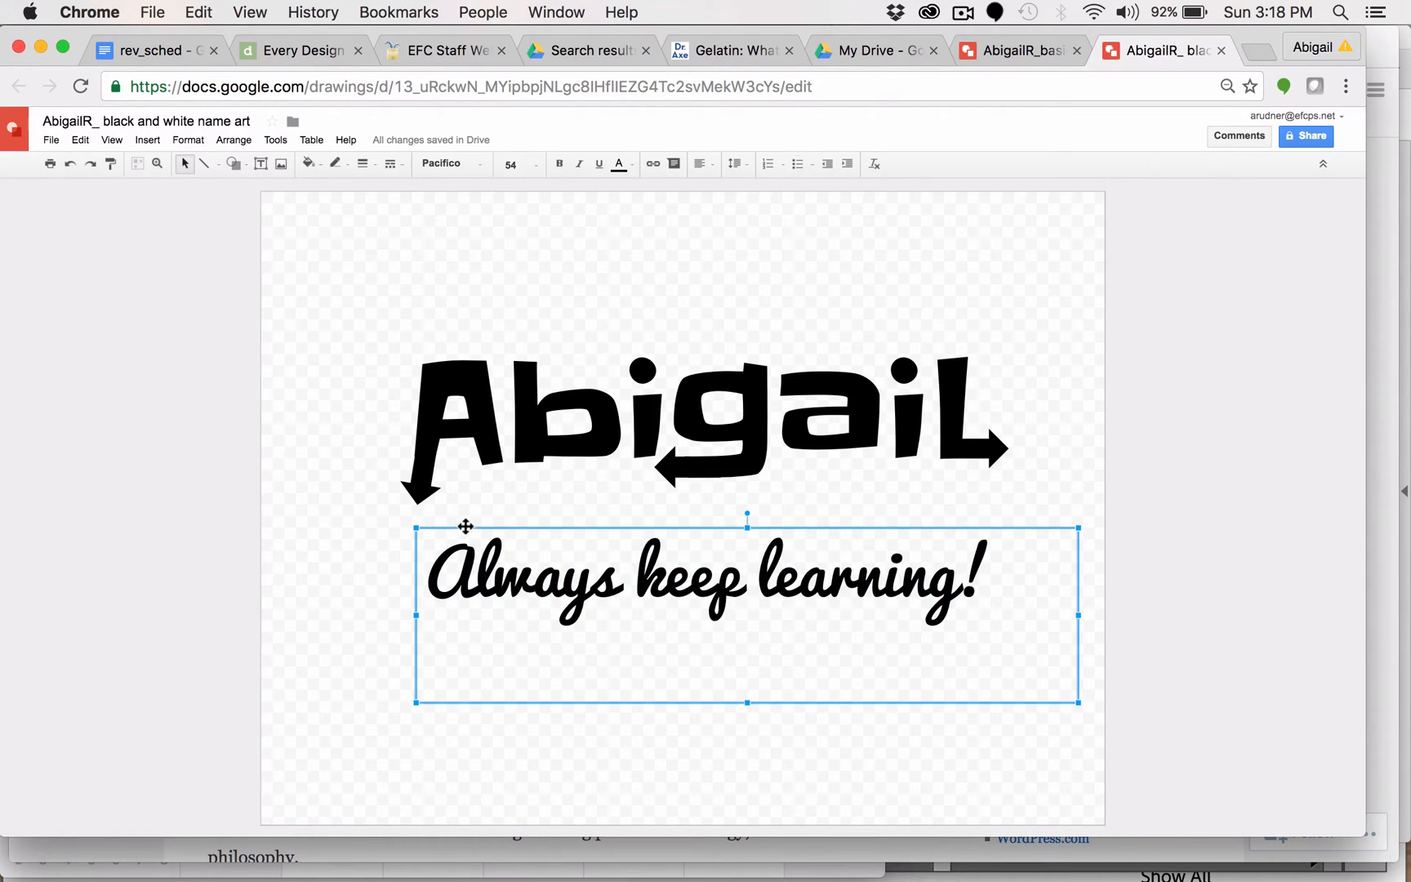
drag(465, 525, 490, 507)
click(213, 422)
Move the name group and the tagline together slightly down and left to centre them on the canvas
drag(213, 348, 1158, 674)
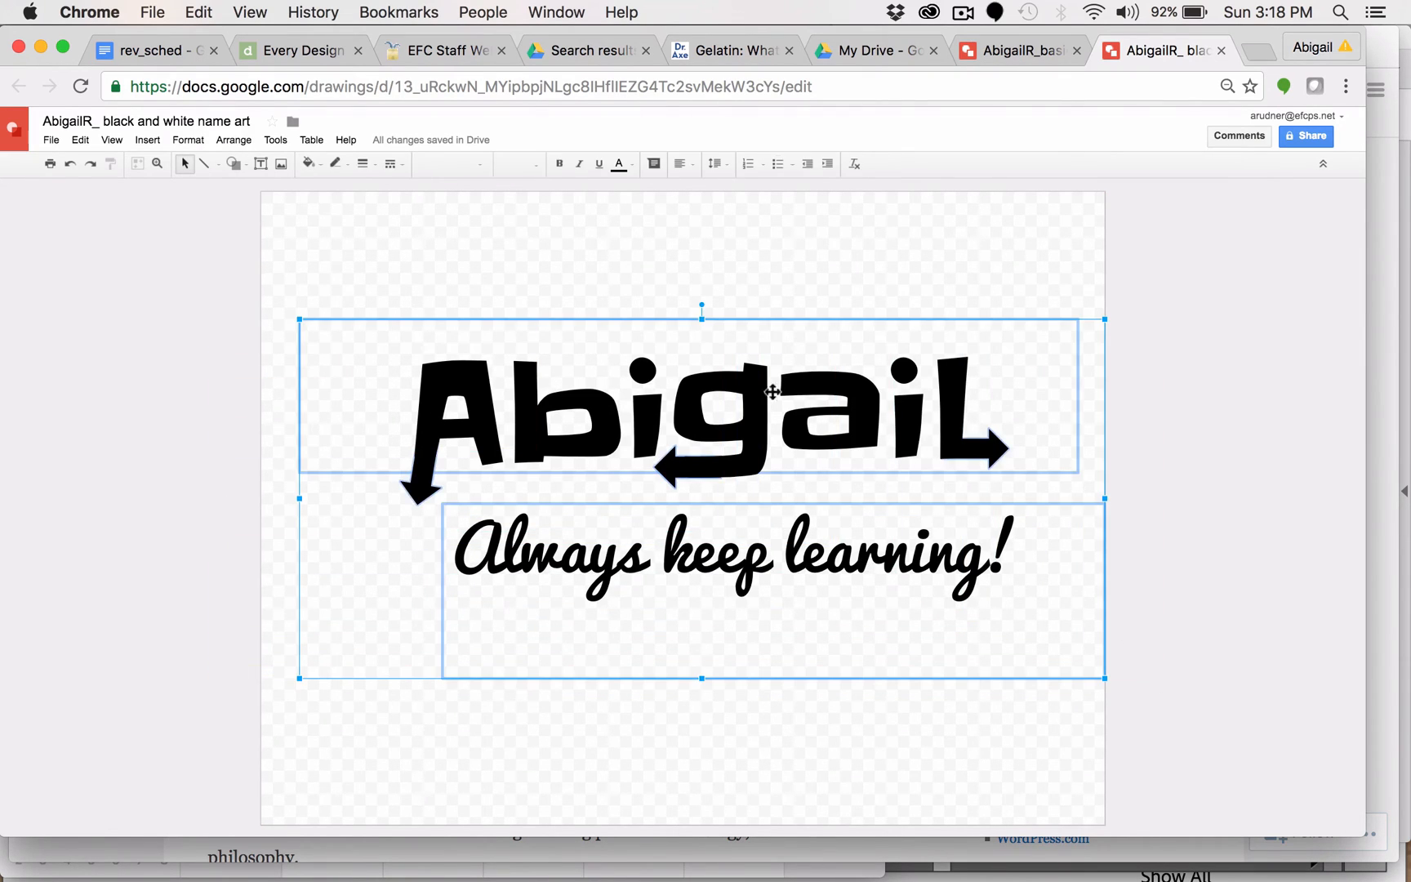
drag(694, 437, 679, 481)
click(1189, 379)
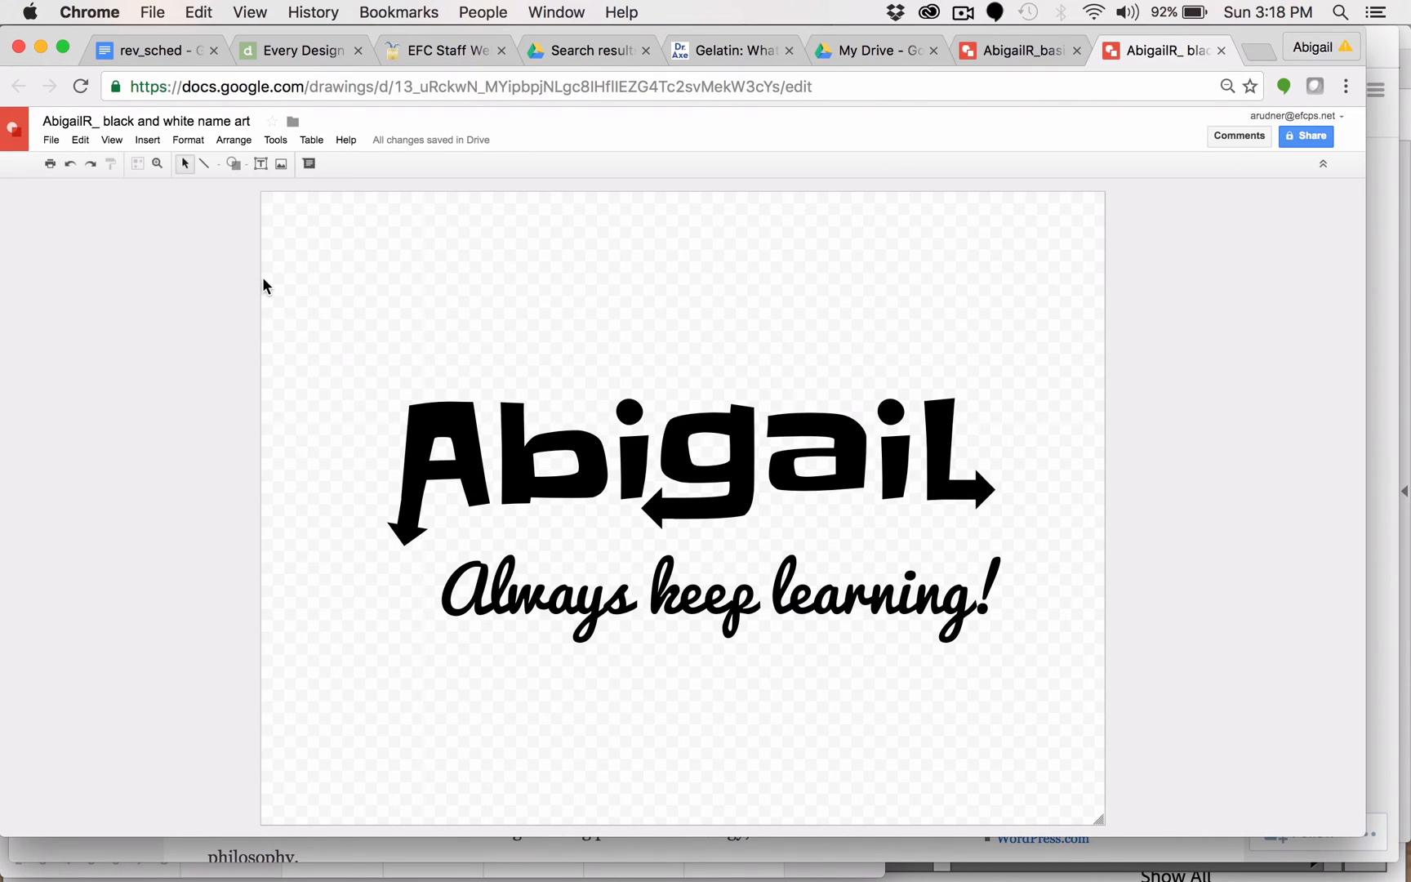
Open the gallery of basic shapes for adding a new shape
click(234, 163)
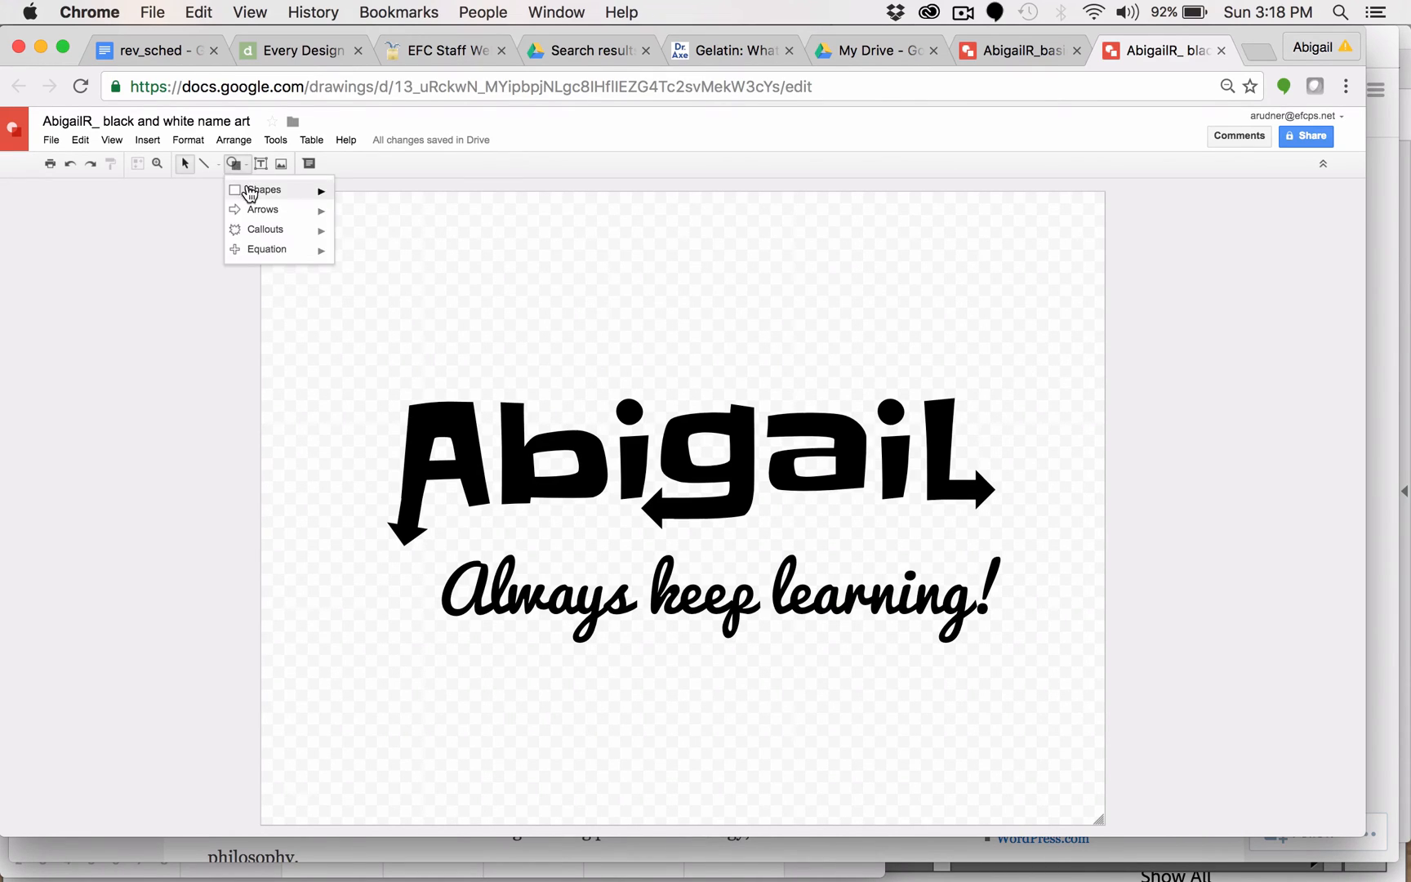
mouse_move(250, 193)
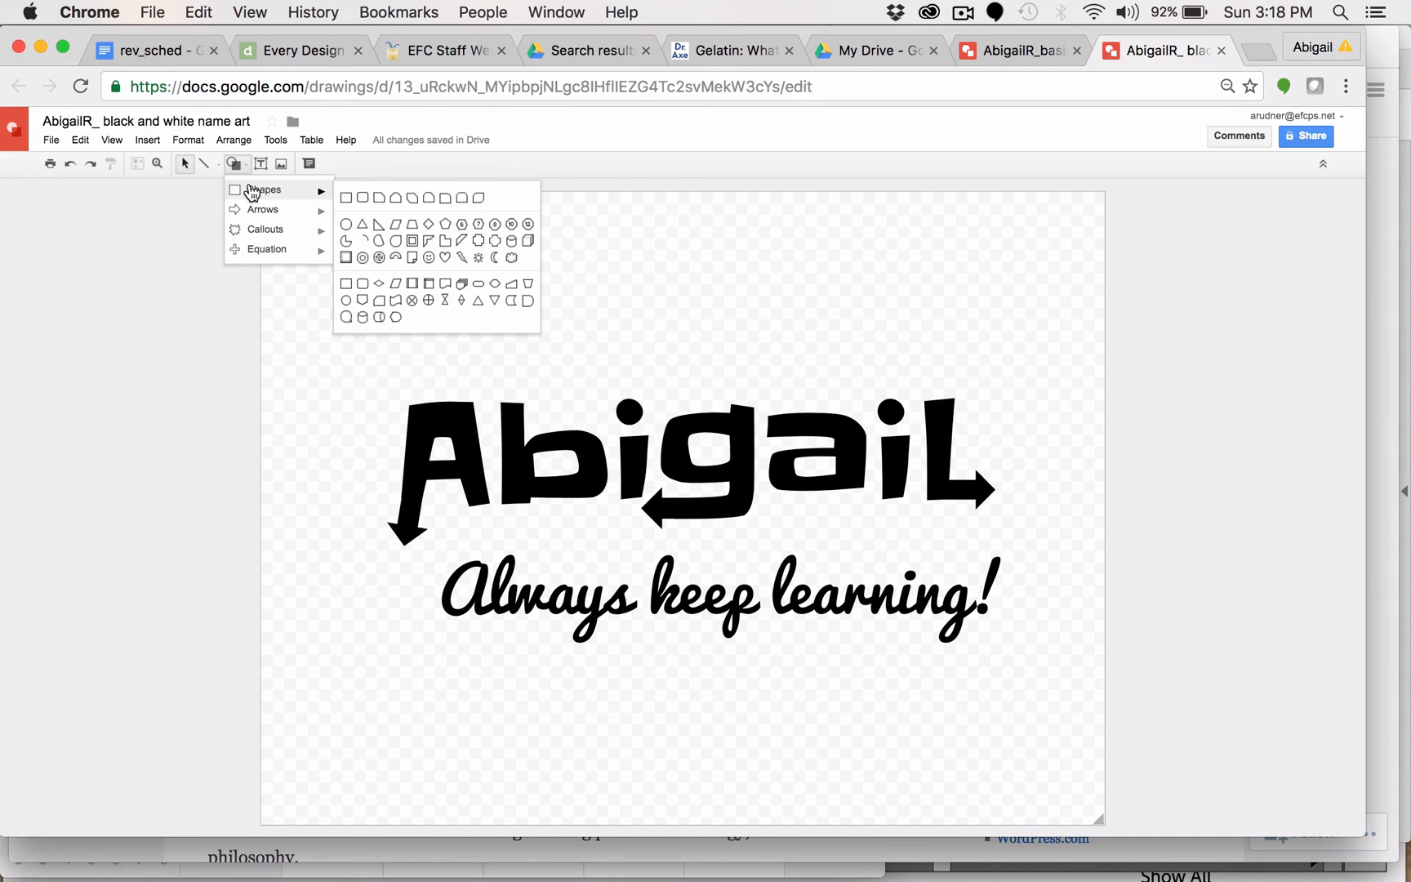